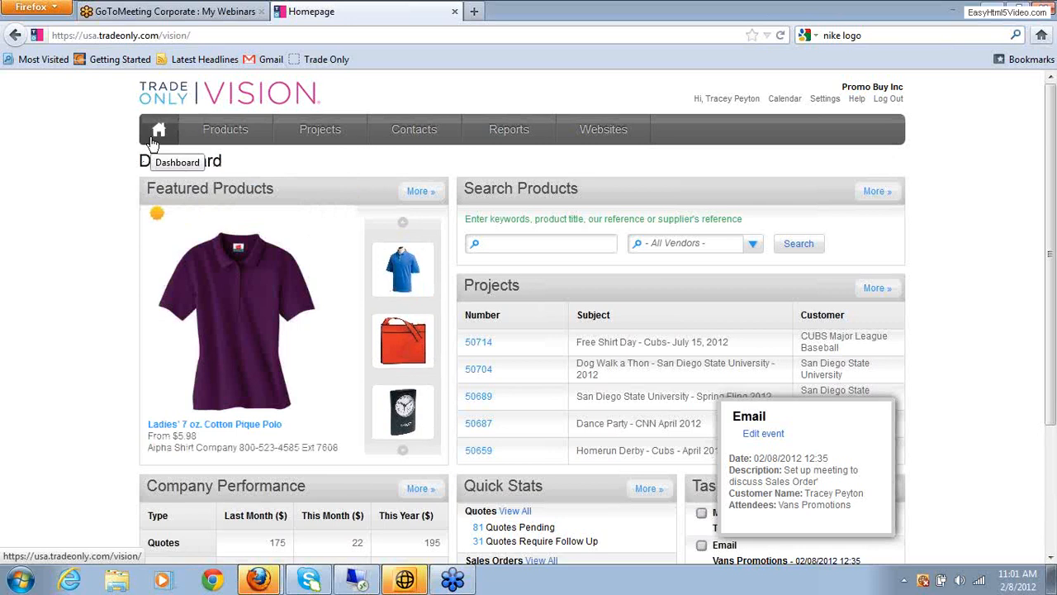
pyautogui.moveTo(205, 137)
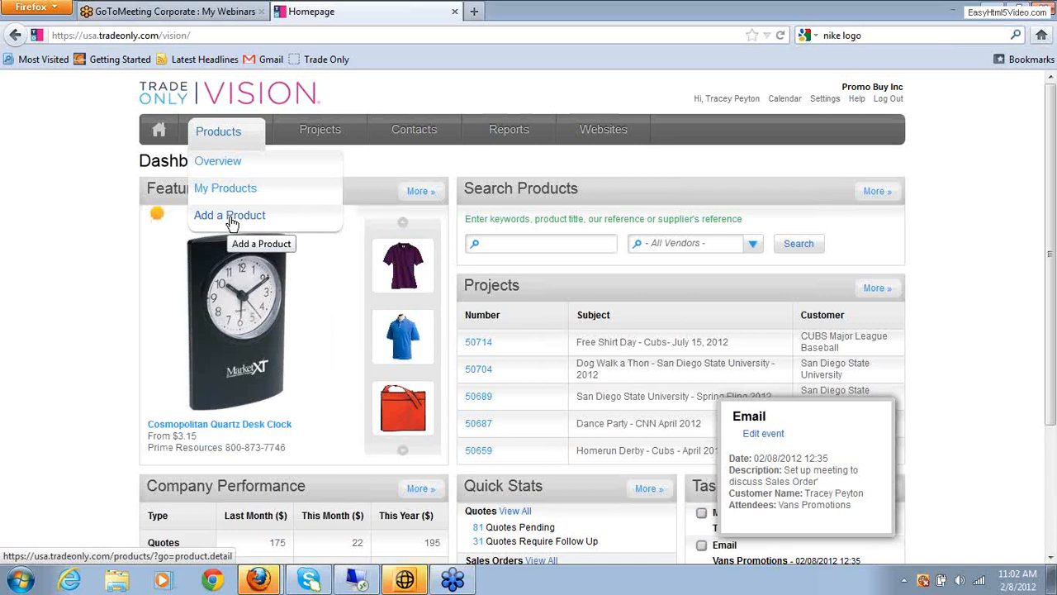
pyautogui.moveTo(307, 133)
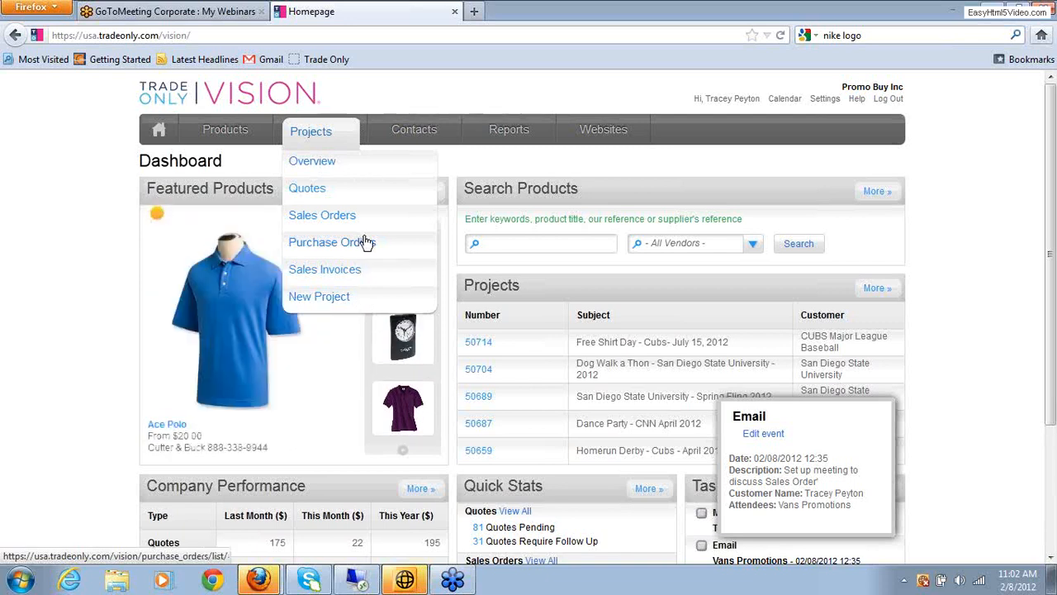
pyautogui.moveTo(397, 132)
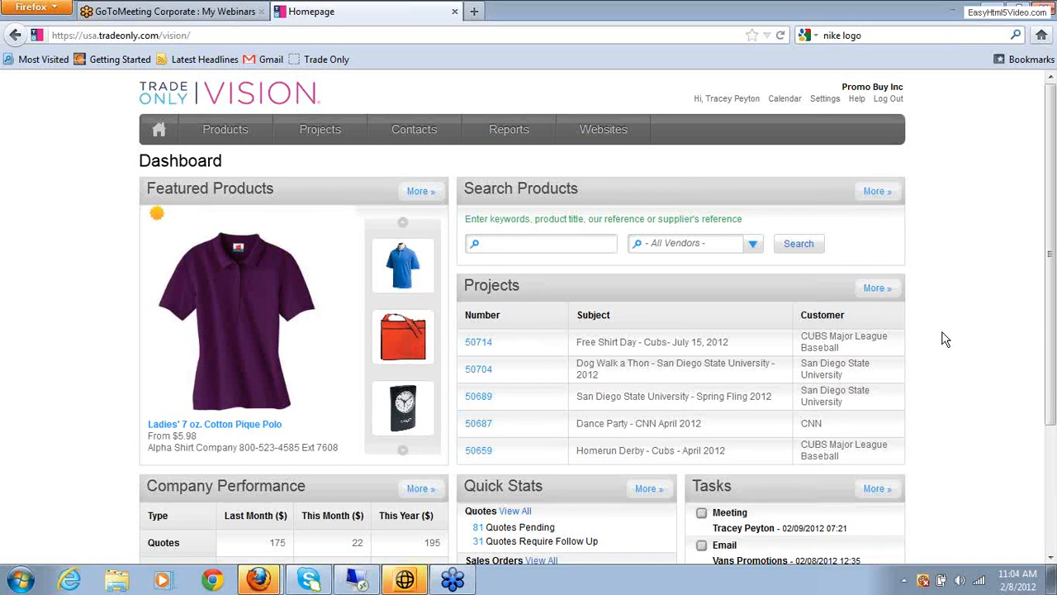
# Open the products overview page and look through the new and special-offer featured products.
pyautogui.moveTo(255, 130)
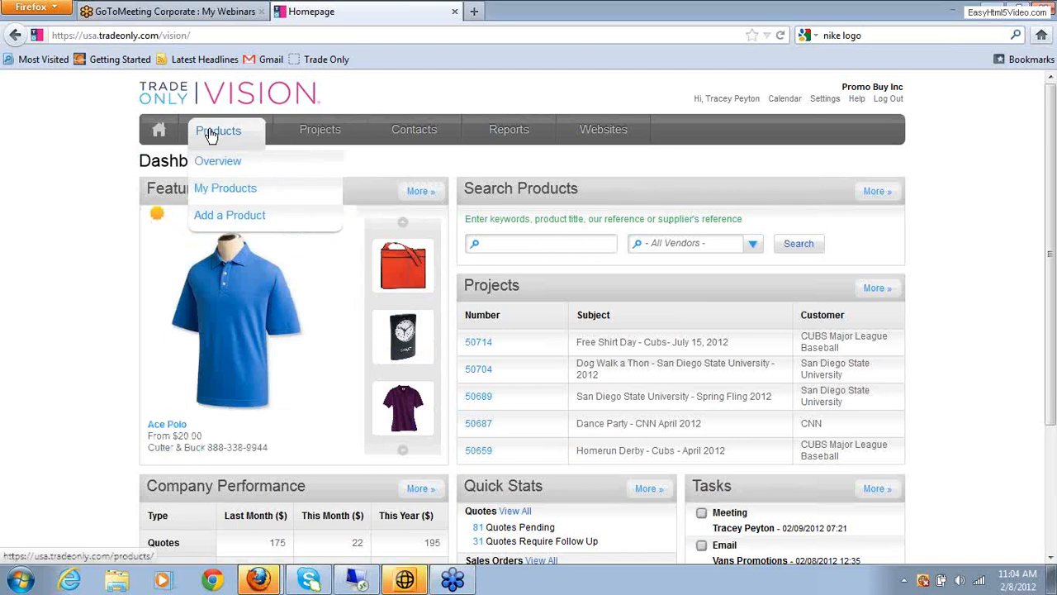
pyautogui.click(213, 163)
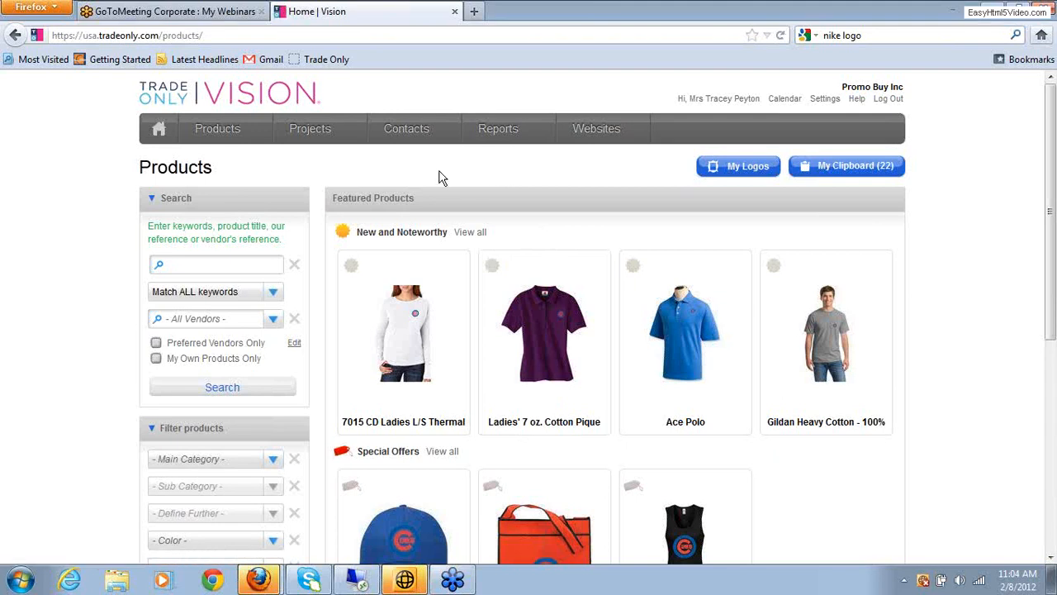
pyautogui.click(1052, 560)
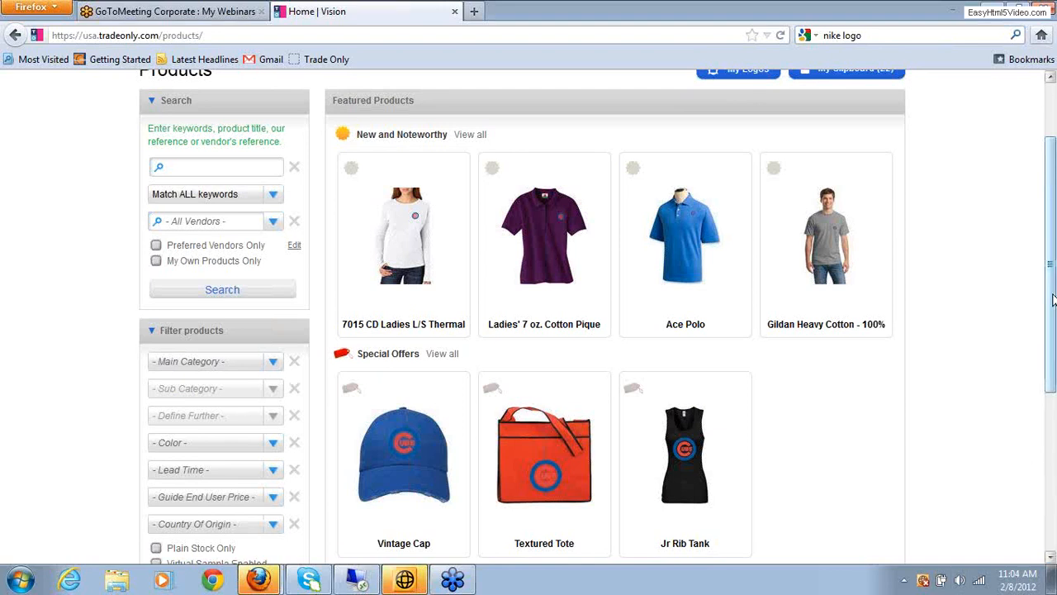
pyautogui.moveTo(1049, 307); pyautogui.dragTo(1050, 244)
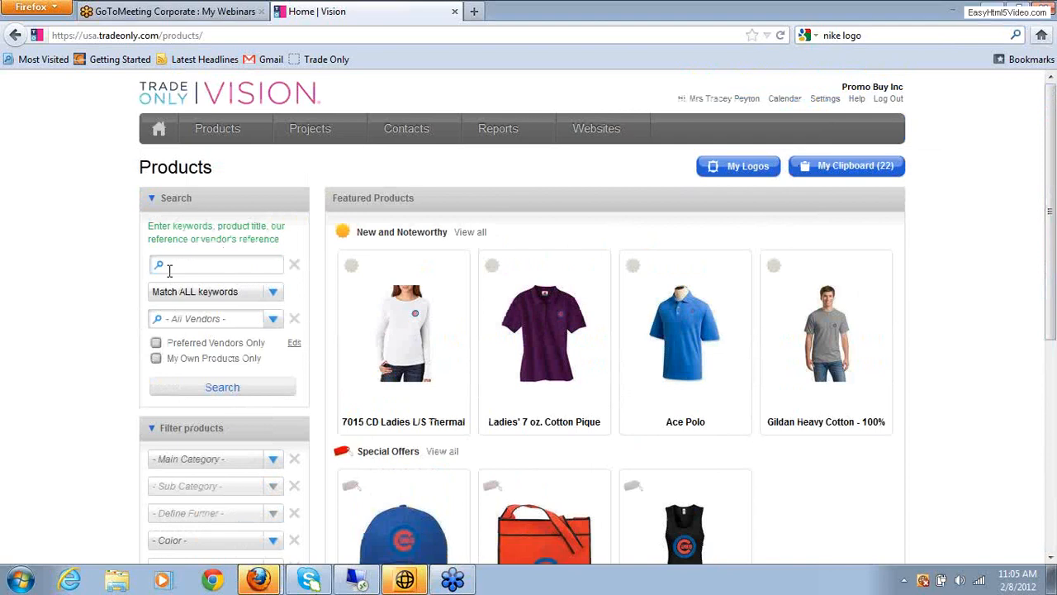
# Search the product catalogue for "shirts".
pyautogui.moveTo(430, 256)
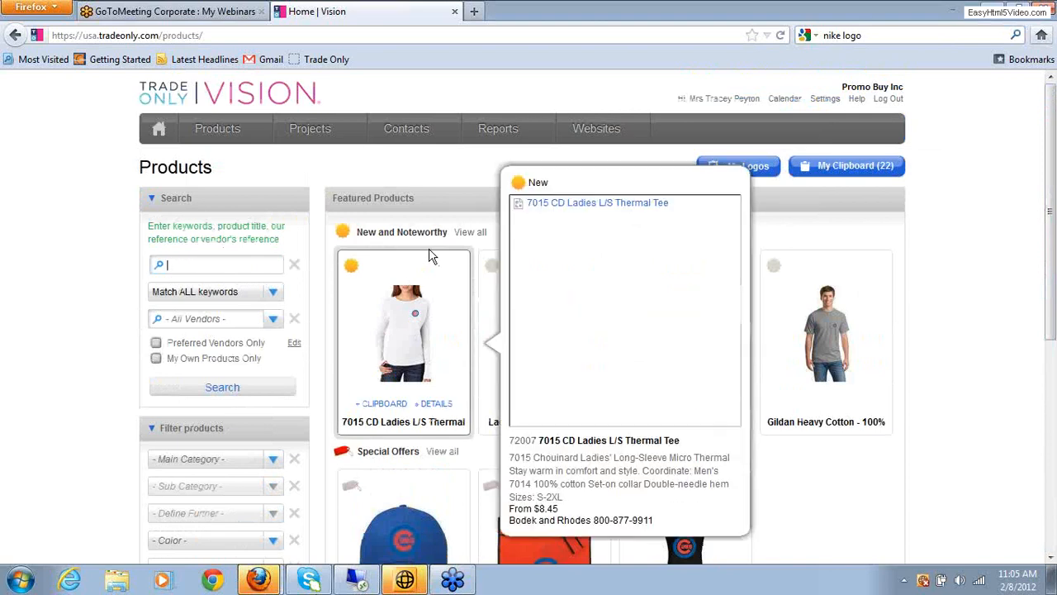
pyautogui.write('shirts')
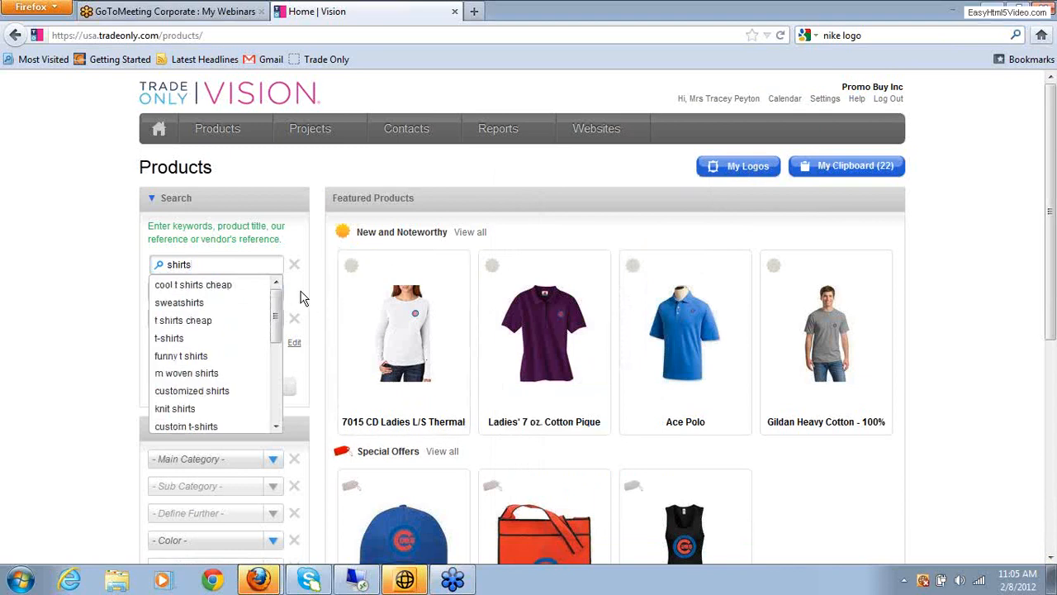
pyautogui.click(245, 391)
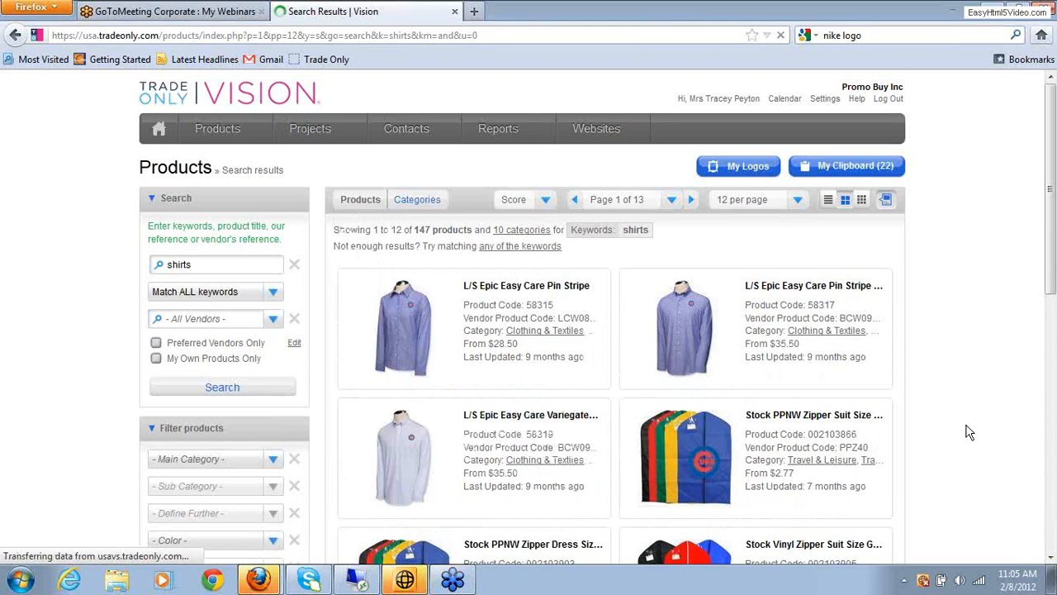
# Show the search results as a detailed list and switch them to the compact four-column grid.
pyautogui.moveTo(849, 310)
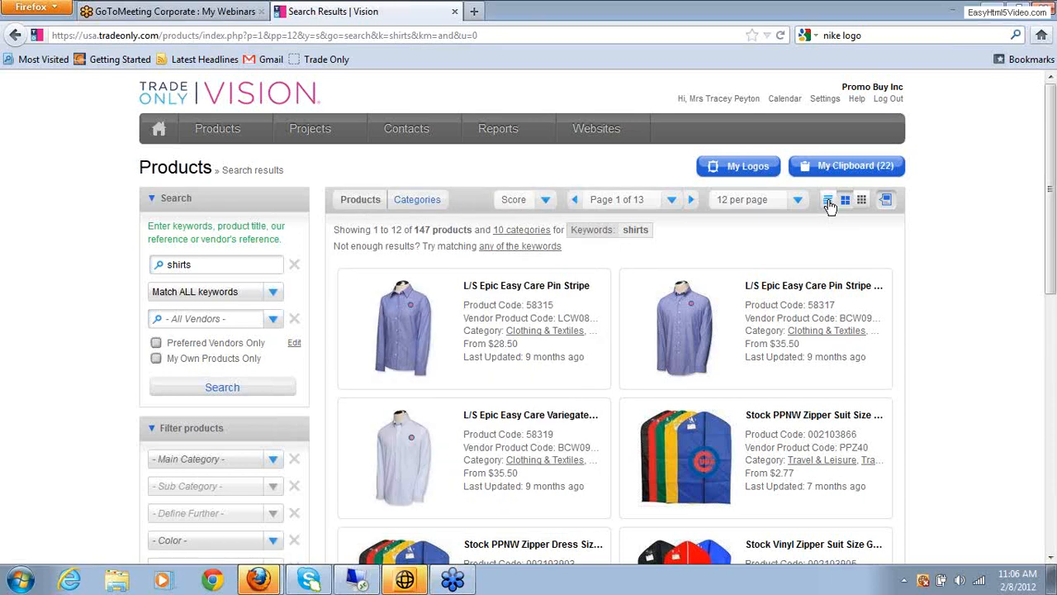
pyautogui.click(828, 202)
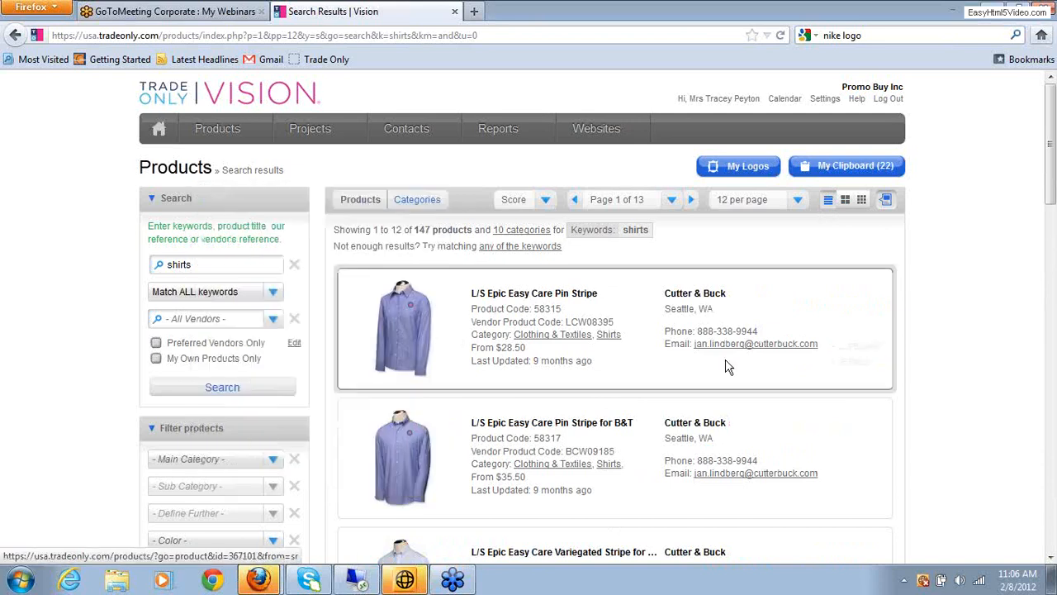
pyautogui.moveTo(730, 366)
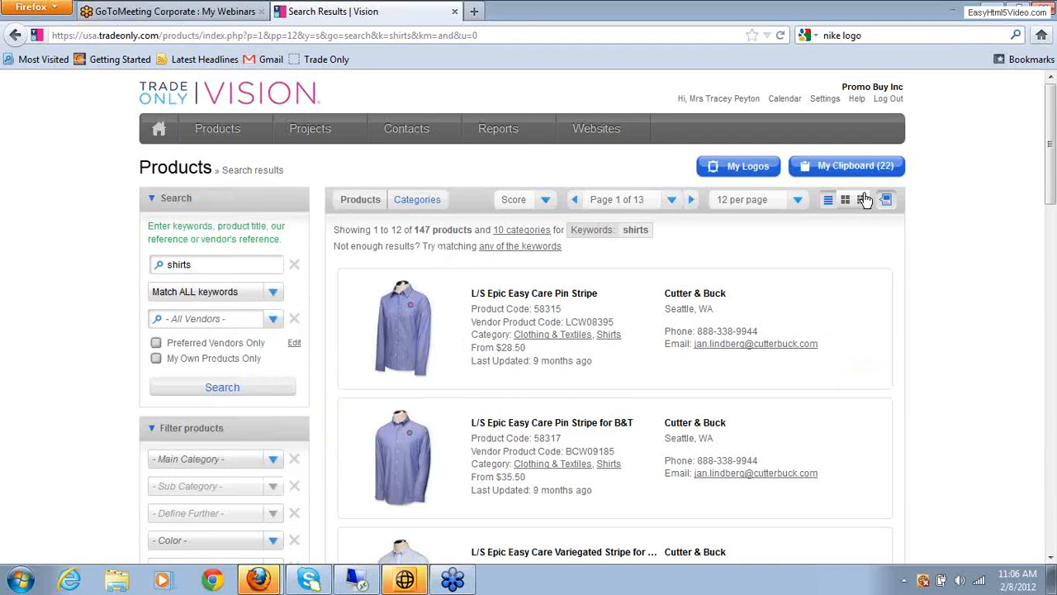
pyautogui.click(862, 201)
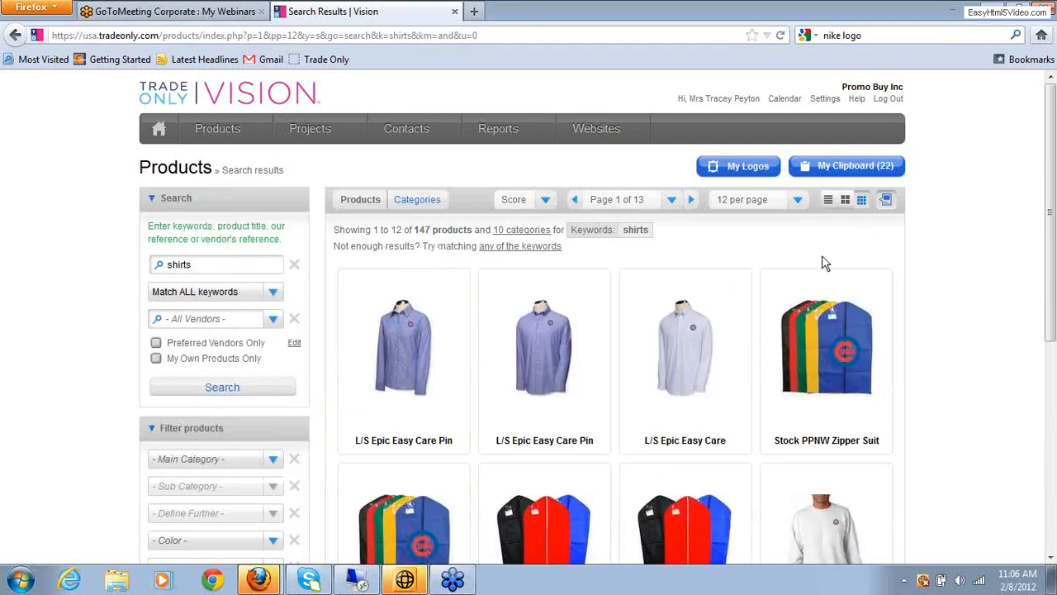
# On the product clipboard, select the B&T CB DryTec Championship Polo, the white Tournament Polo and the Cosmopolitan Quartz Desk Clock.
pyautogui.moveTo(532, 349)
pyautogui.click(822, 169)
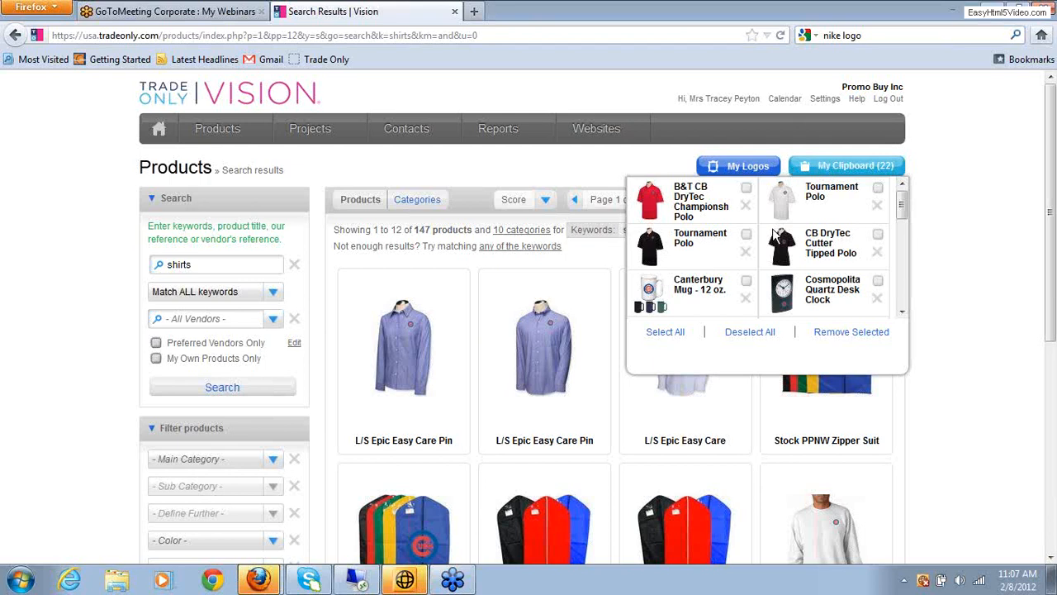
pyautogui.click(880, 169)
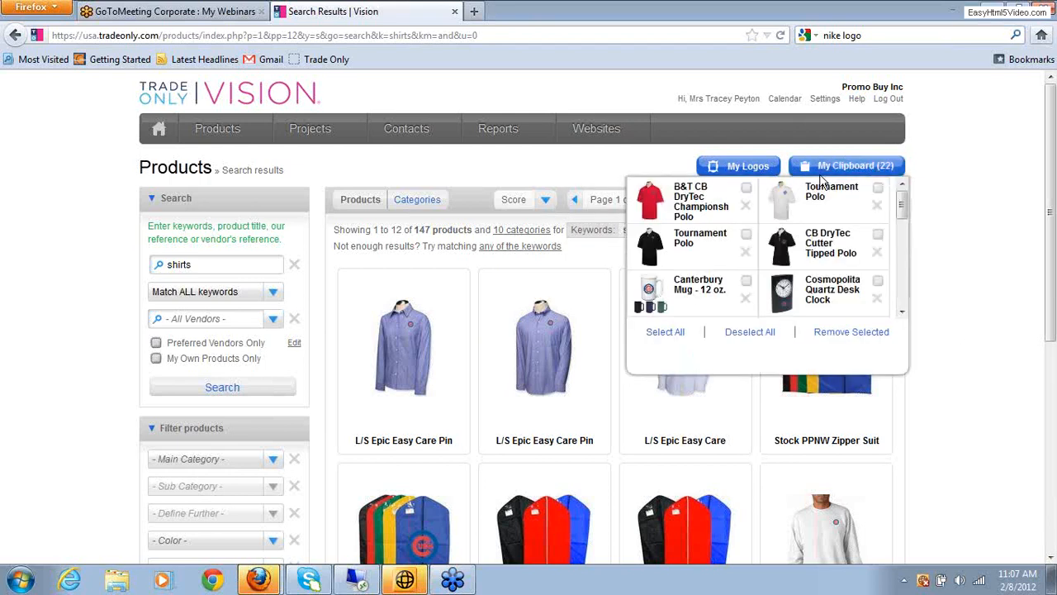
pyautogui.click(746, 188)
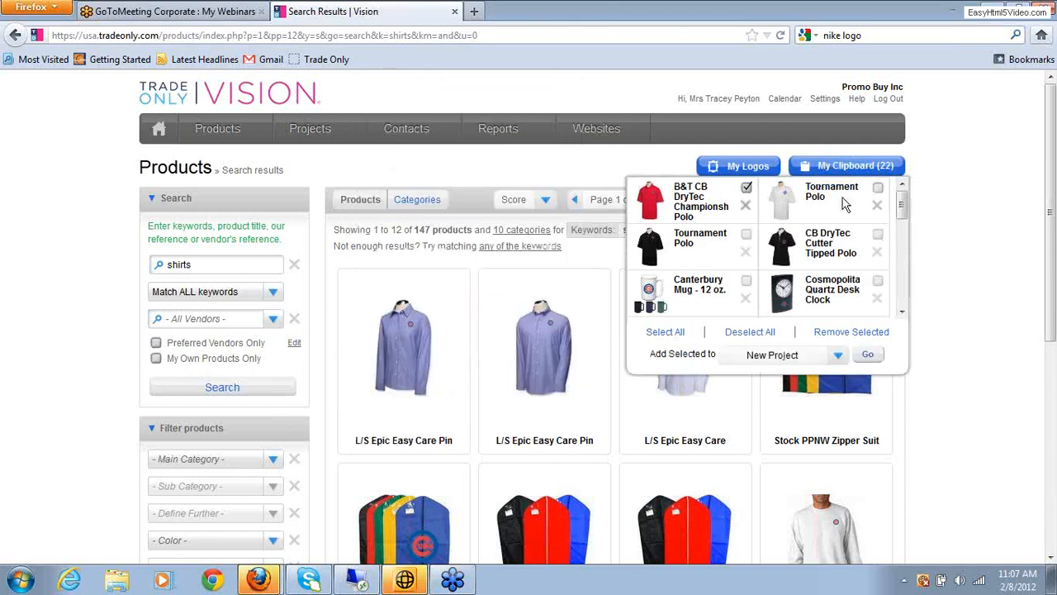
pyautogui.click(878, 188)
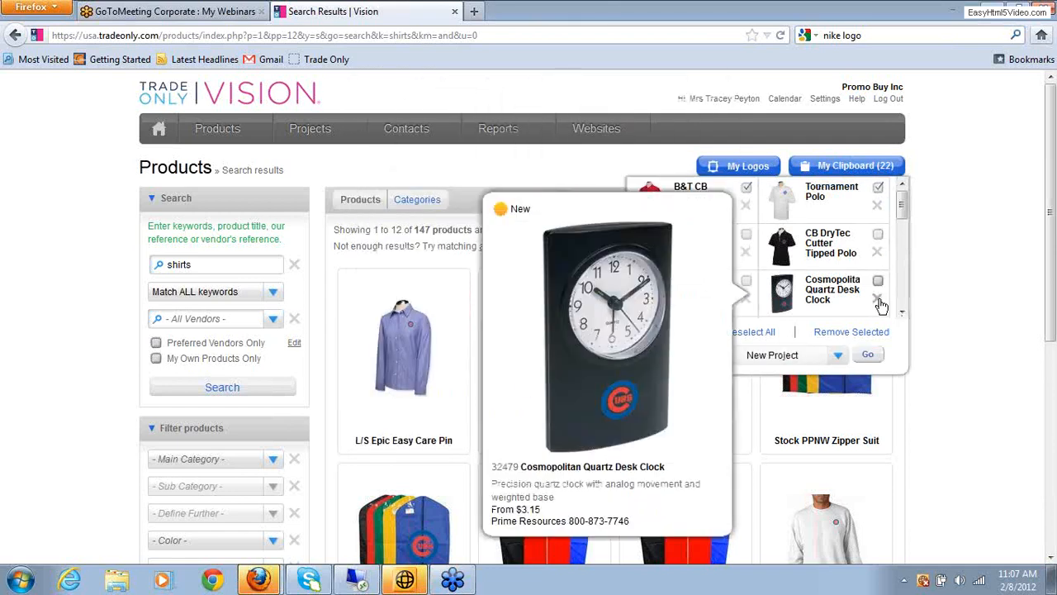
pyautogui.click(902, 312)
pyautogui.click(903, 313)
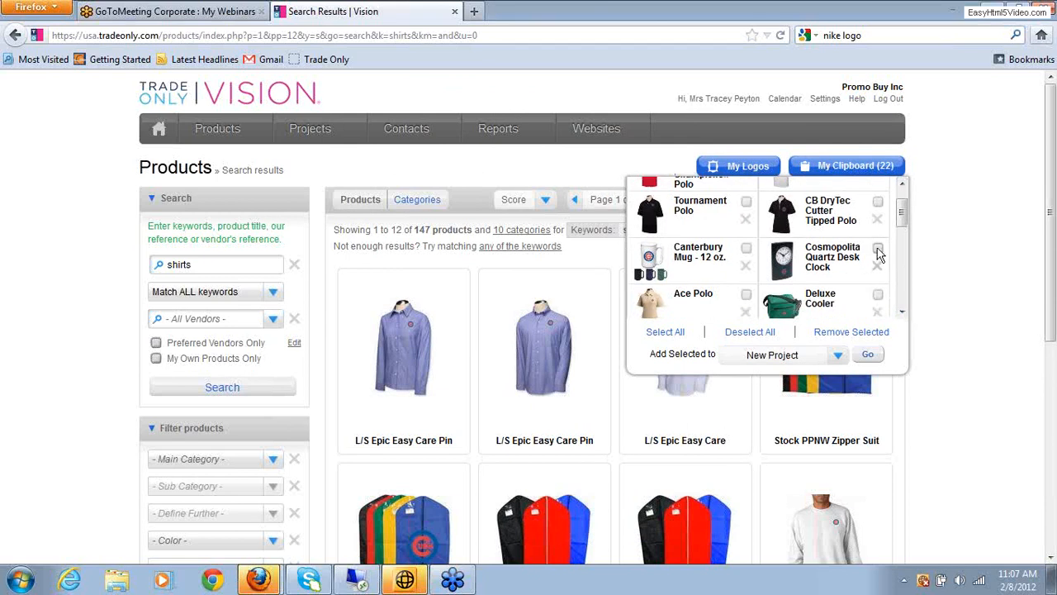
# Also select the Unstructured Sport Sandwich Cap and the blue Ace Polo on the clipboard, and add the selected products to a new project.
pyautogui.click(902, 314)
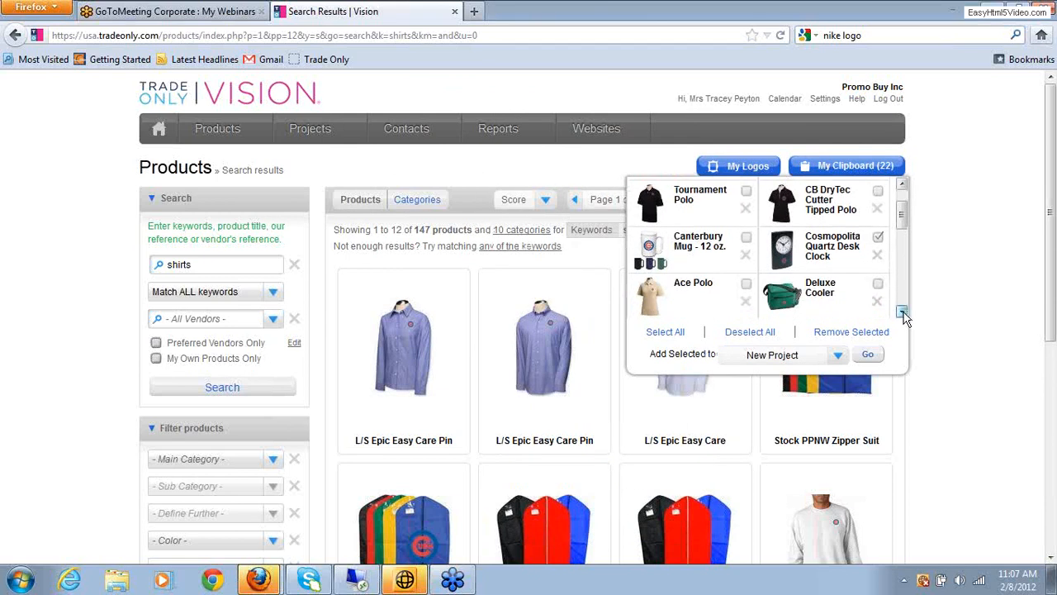
pyautogui.click(902, 314)
pyautogui.click(903, 314)
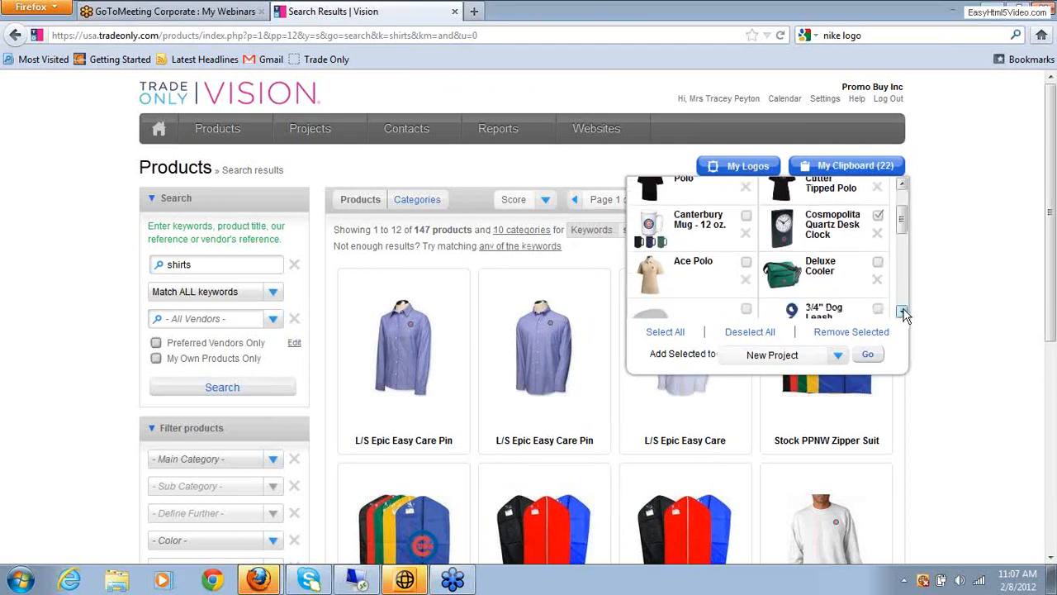
pyautogui.click(902, 314)
pyautogui.click(902, 314)
pyautogui.click(902, 314)
pyautogui.click(903, 314)
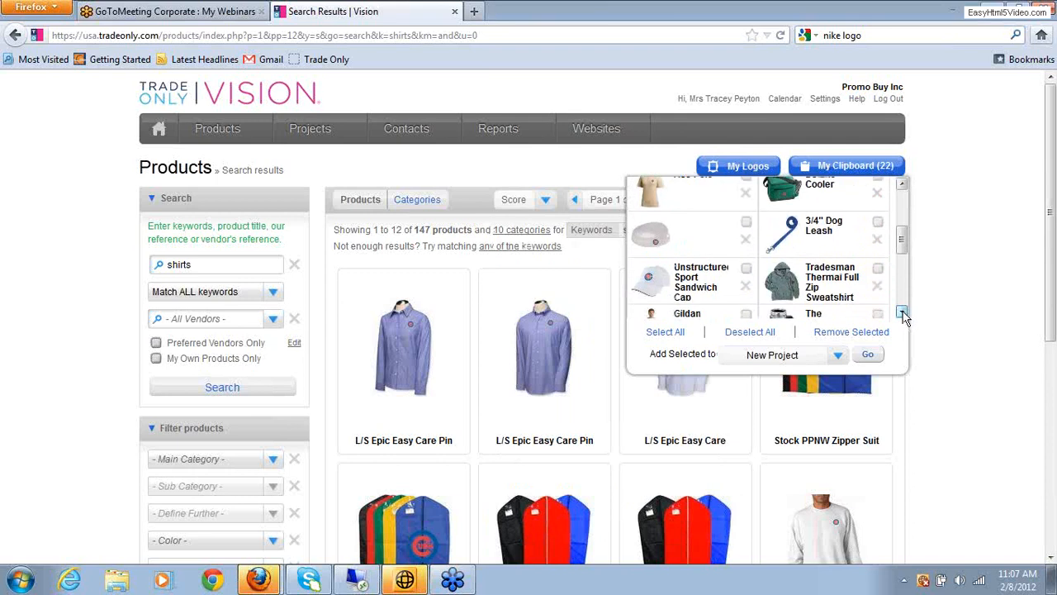
pyautogui.click(903, 314)
pyautogui.click(903, 314)
pyautogui.click(903, 314)
pyautogui.click(902, 314)
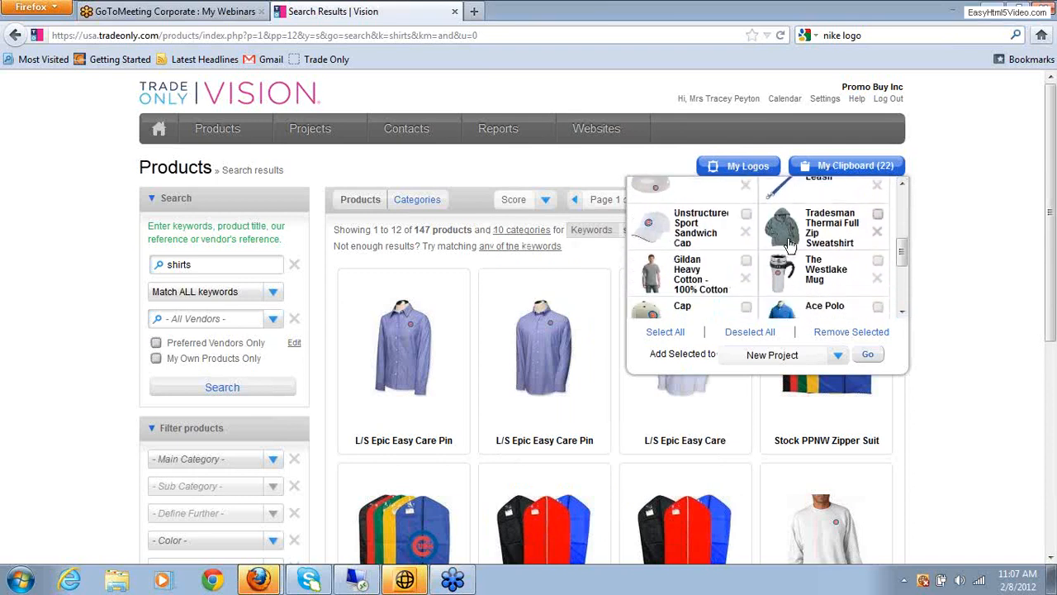
pyautogui.click(746, 214)
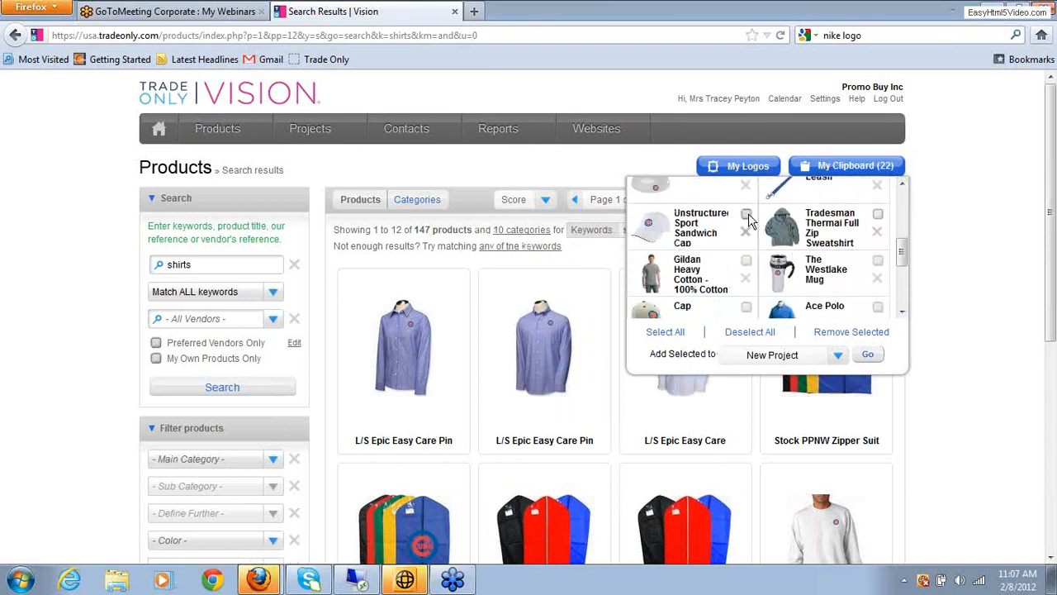
pyautogui.click(900, 315)
pyautogui.click(901, 315)
pyautogui.click(878, 275)
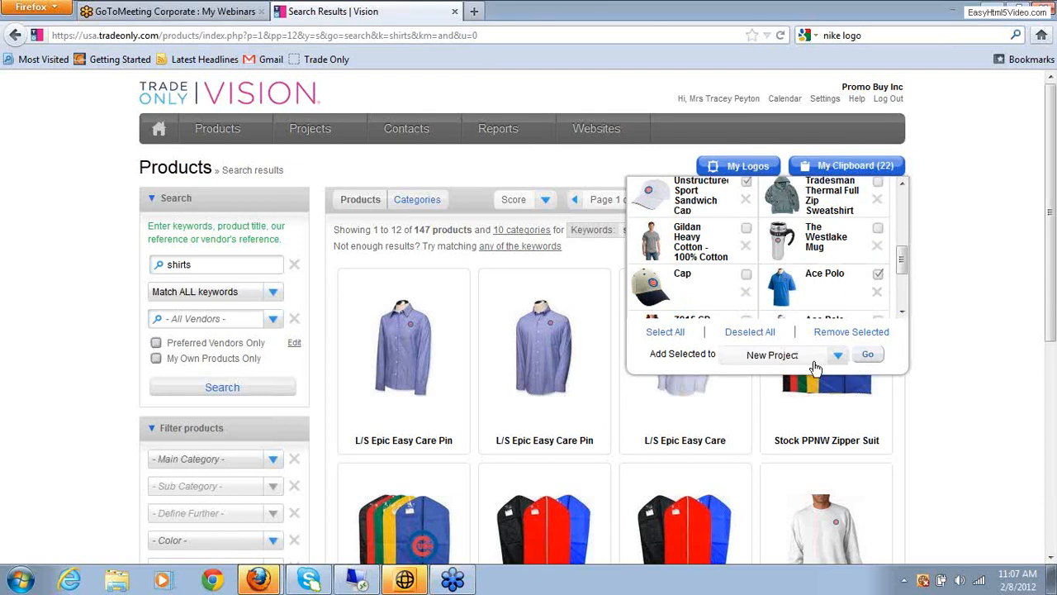
pyautogui.click(867, 357)
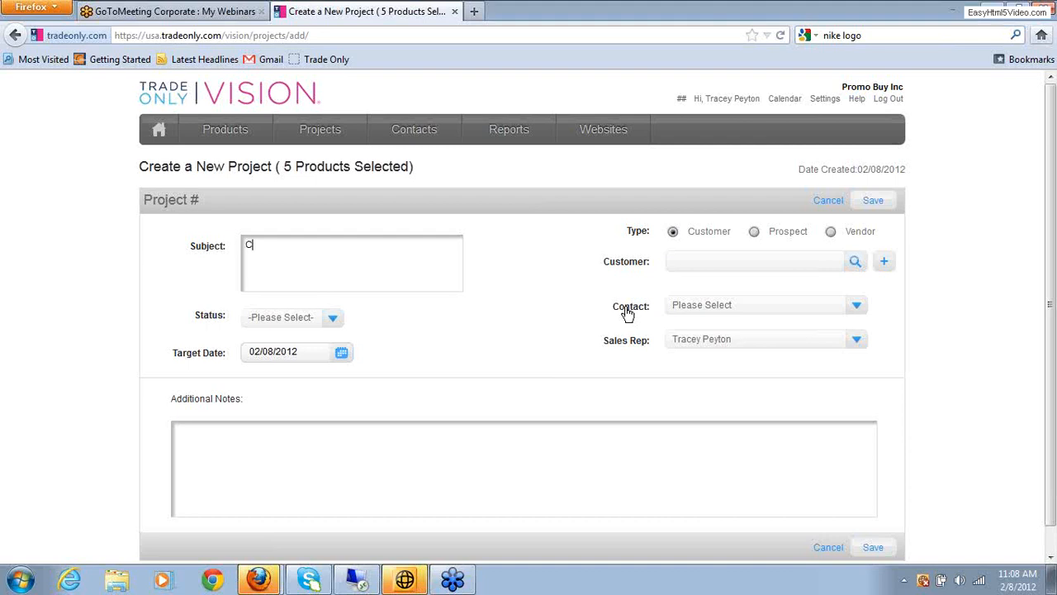
# Fill in the project's subject "Corporate Event - Nike- July 2012", status "1. Quotation" and target date 03/20/2012.
pyautogui.write('rporate Event - Nike- July 2012')
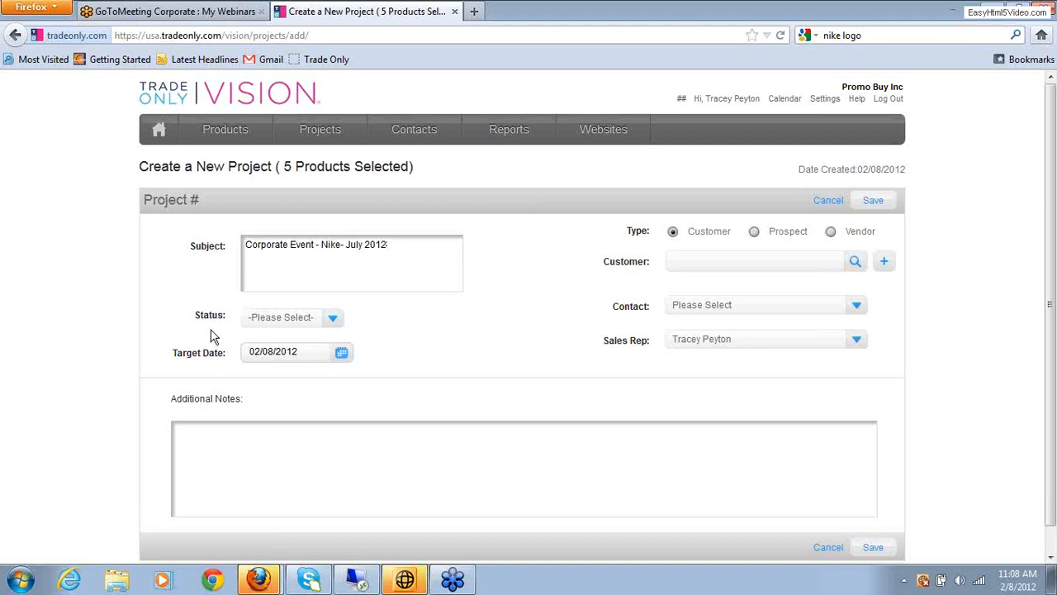
pyautogui.click(335, 321)
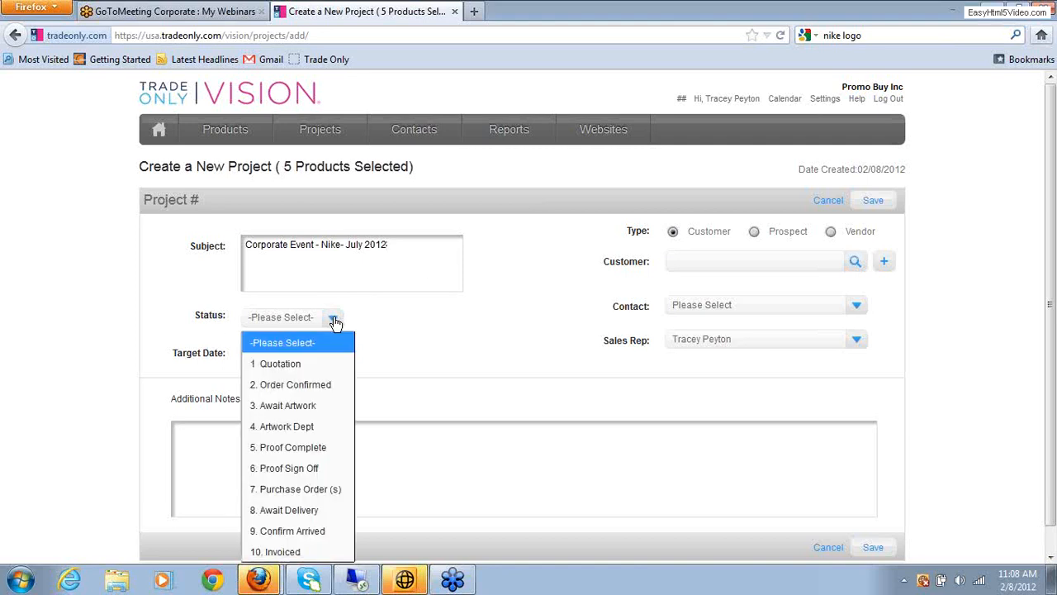
pyautogui.click(297, 364)
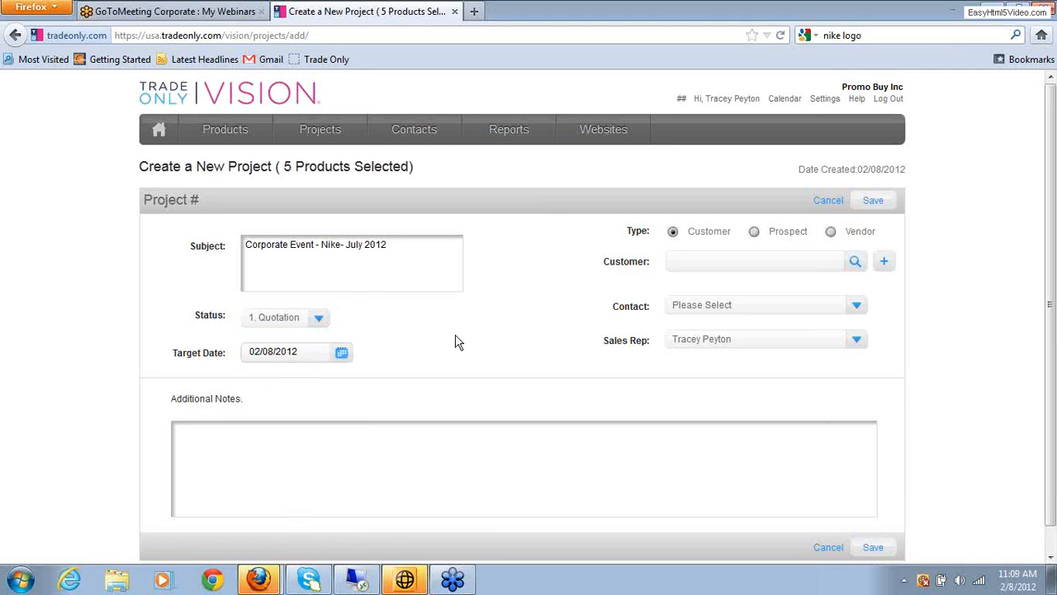
pyautogui.click(342, 354)
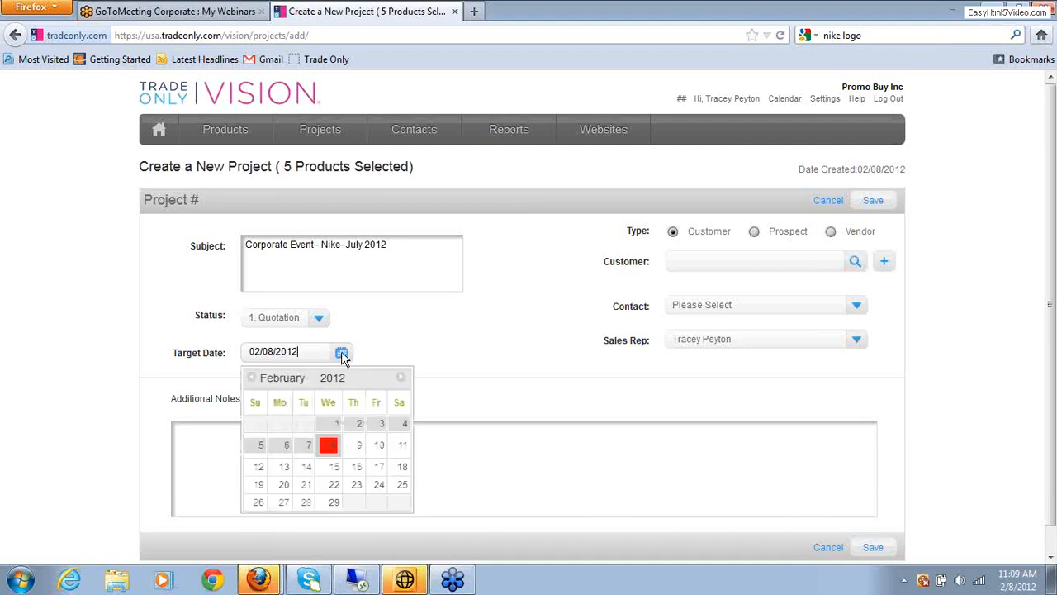
pyautogui.click(406, 379)
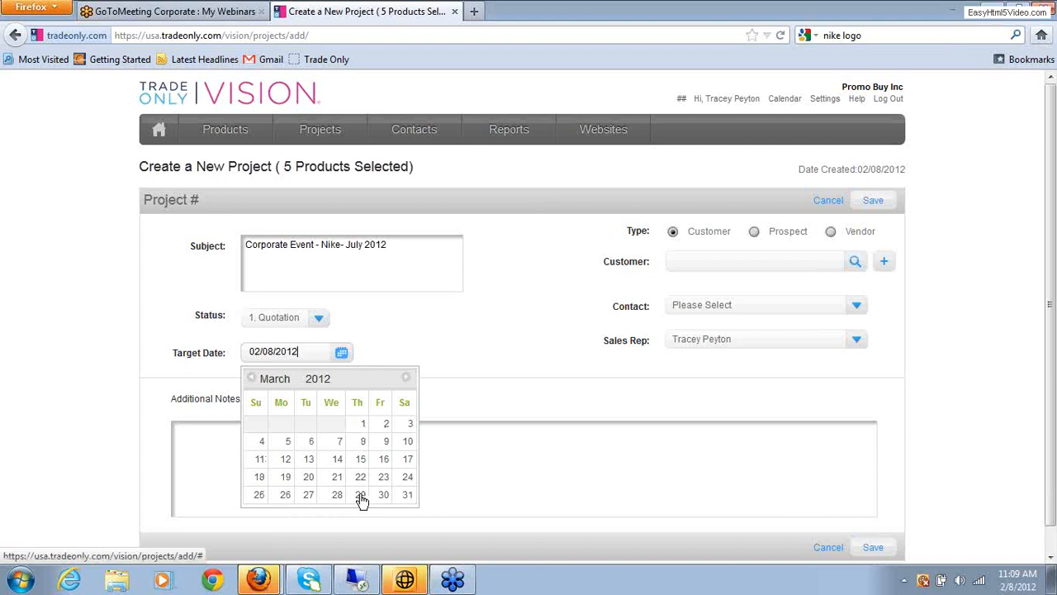
pyautogui.click(308, 477)
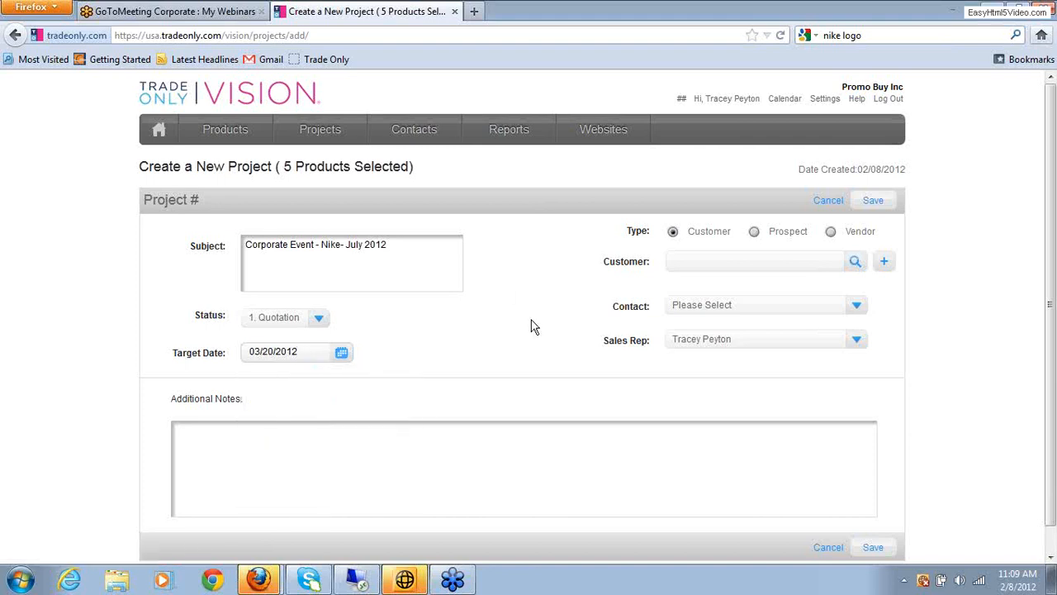
# Look up the customer accounts and assign Nike (NI001) as the project's customer.
pyautogui.click(855, 262)
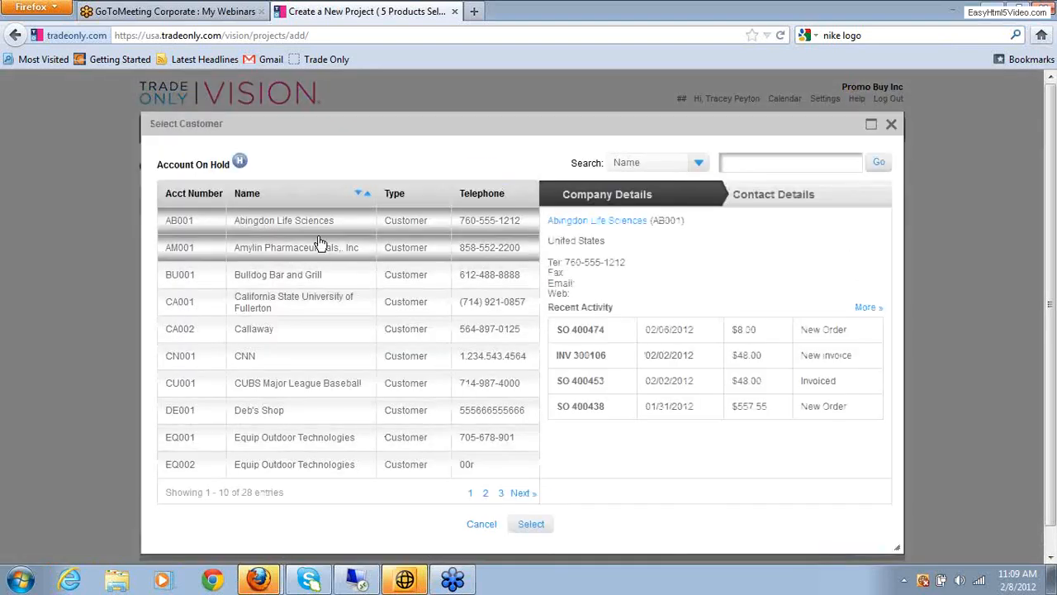
pyautogui.click(524, 495)
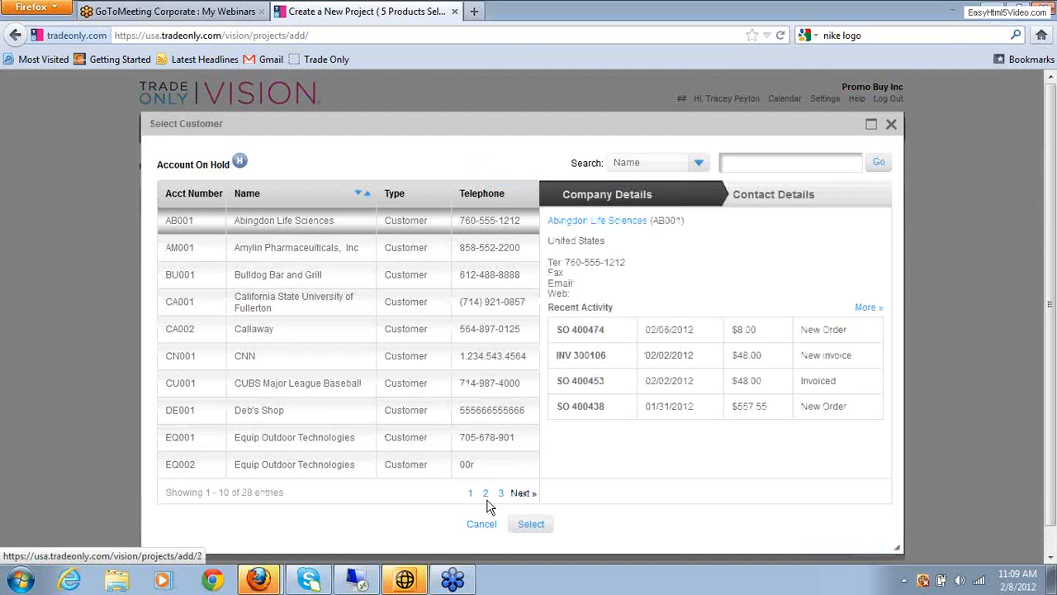
pyautogui.click(487, 494)
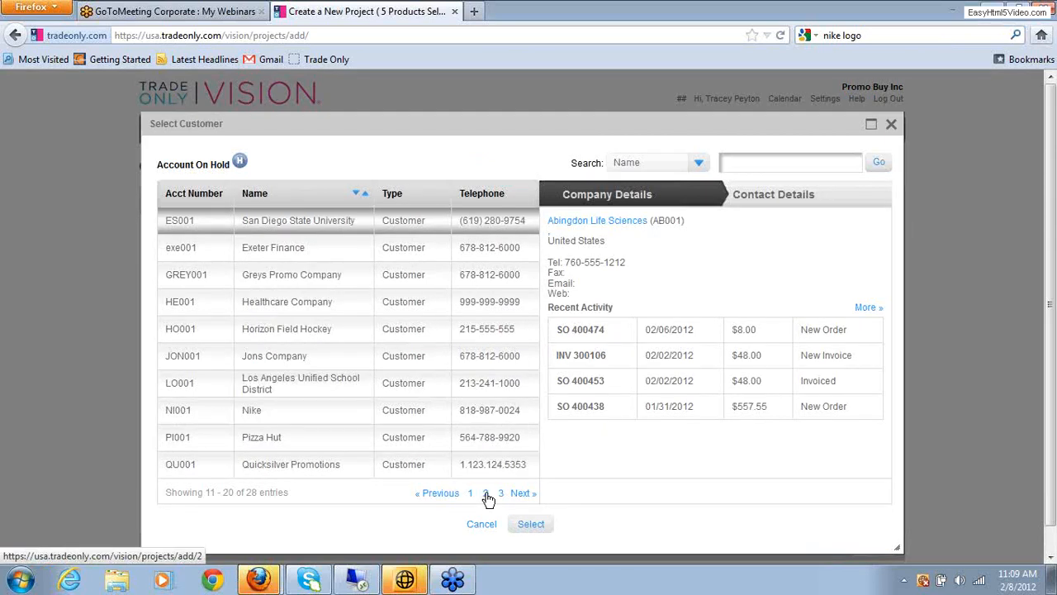
pyautogui.click(261, 417)
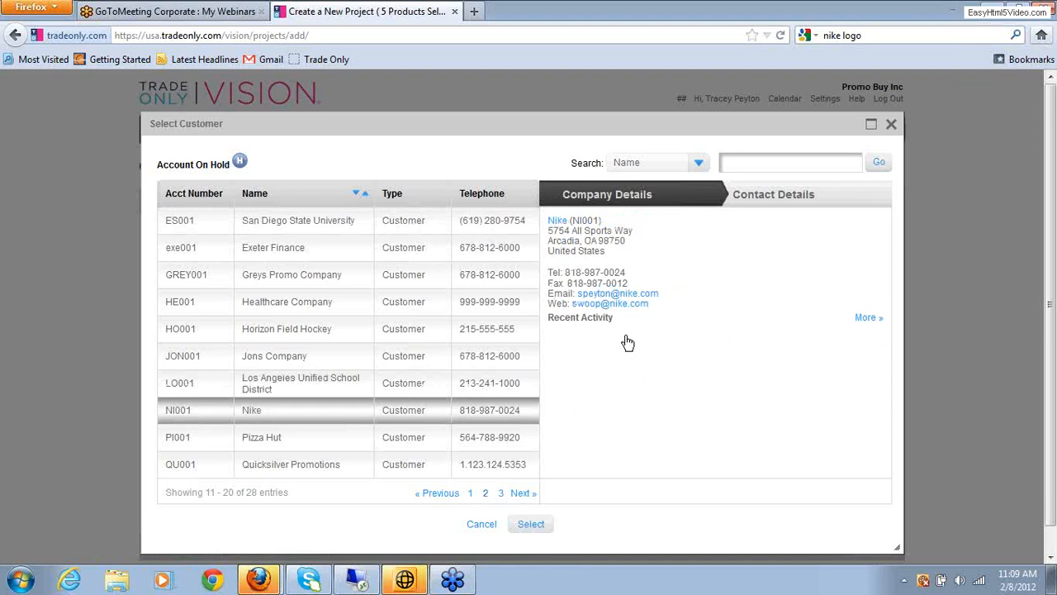
pyautogui.click(529, 525)
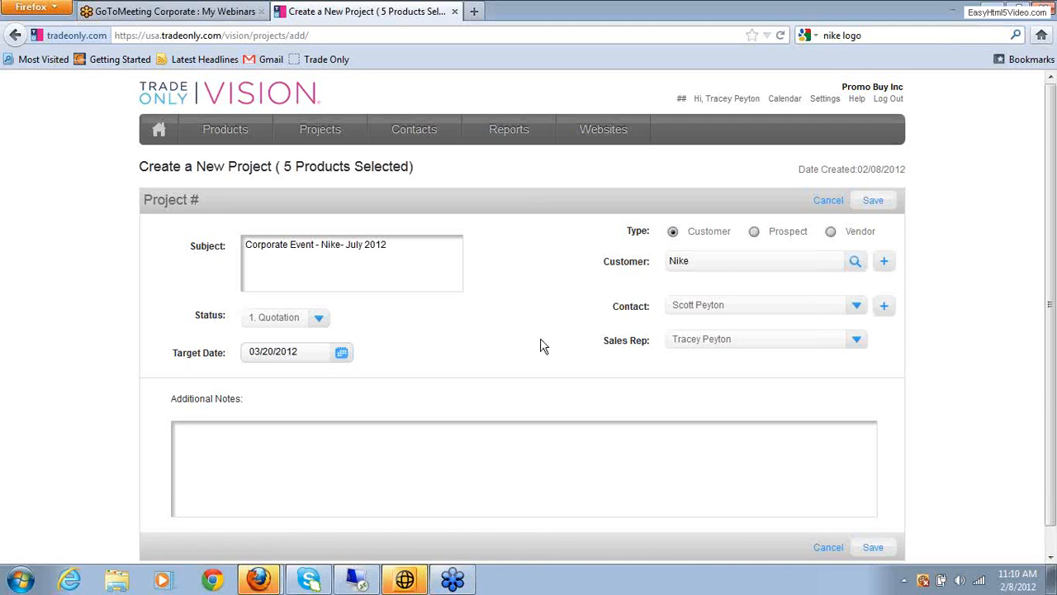
# Examine the forms for adding a new customer and a new contact, and the list of available sales reps.
pyautogui.click(884, 262)
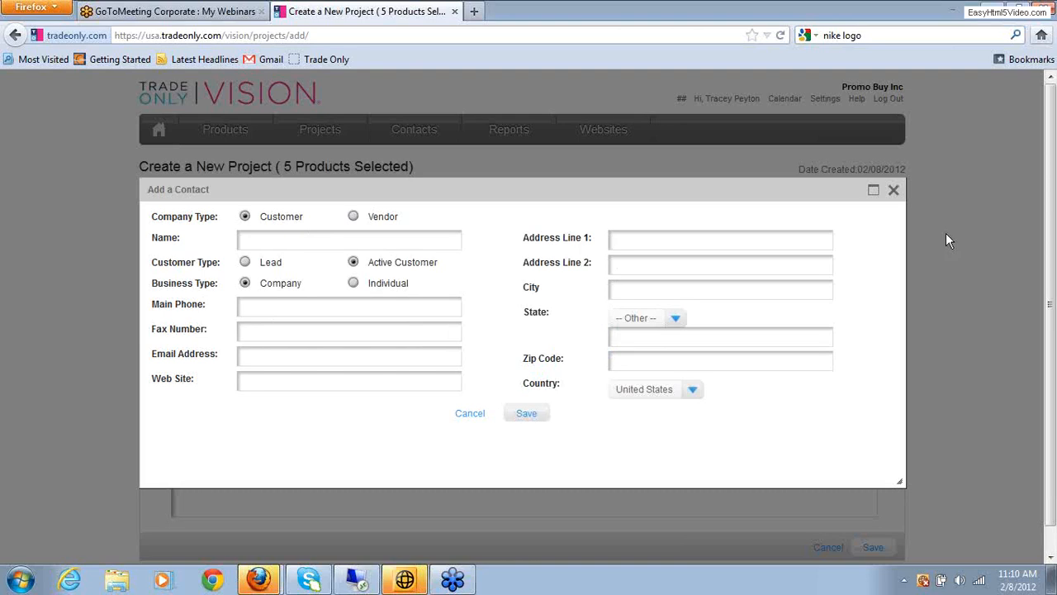
pyautogui.click(894, 191)
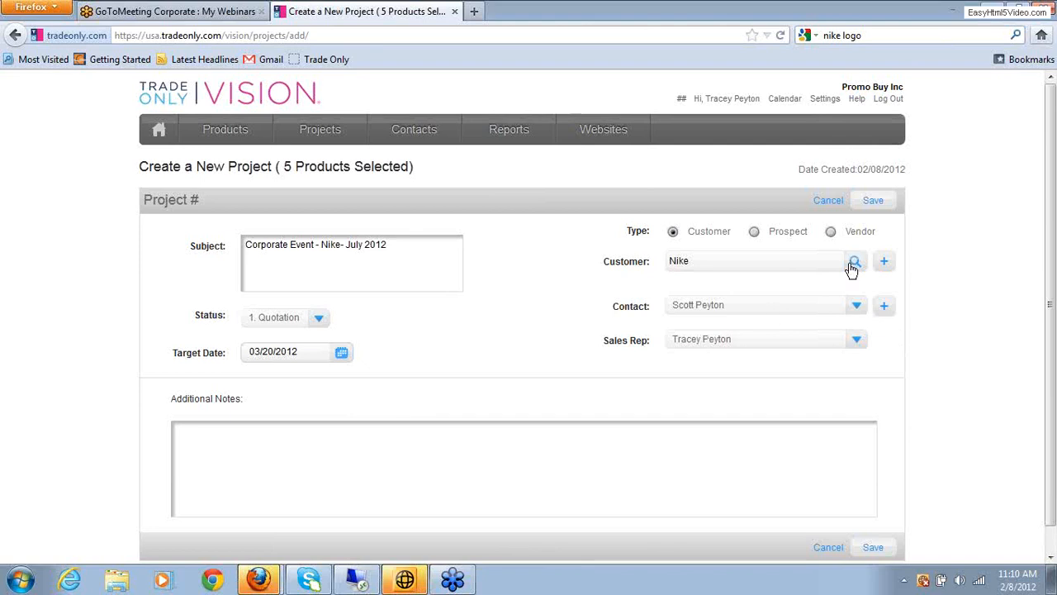
pyautogui.click(883, 308)
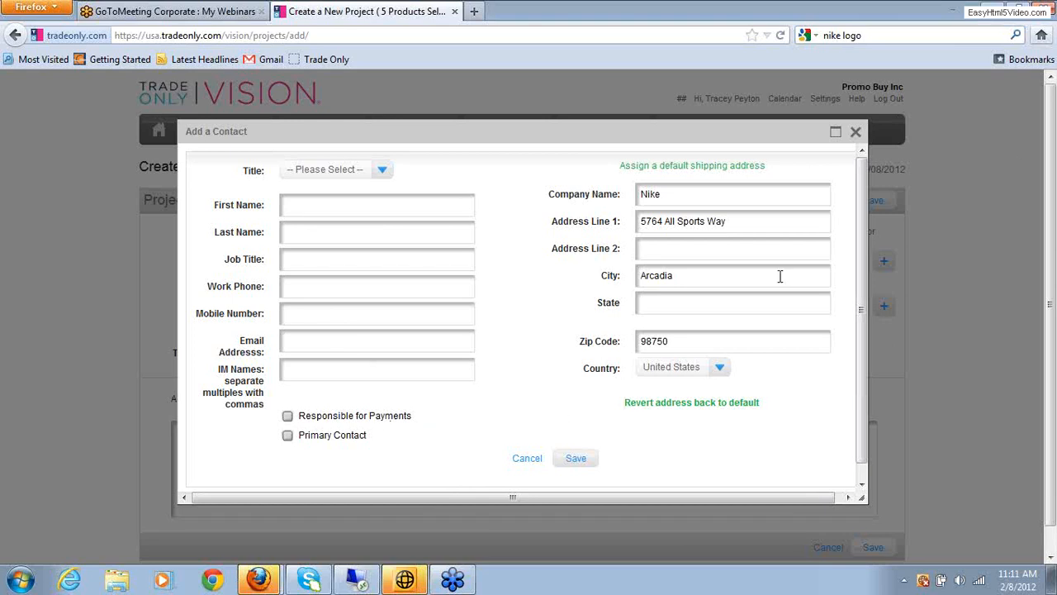
pyautogui.click(856, 132)
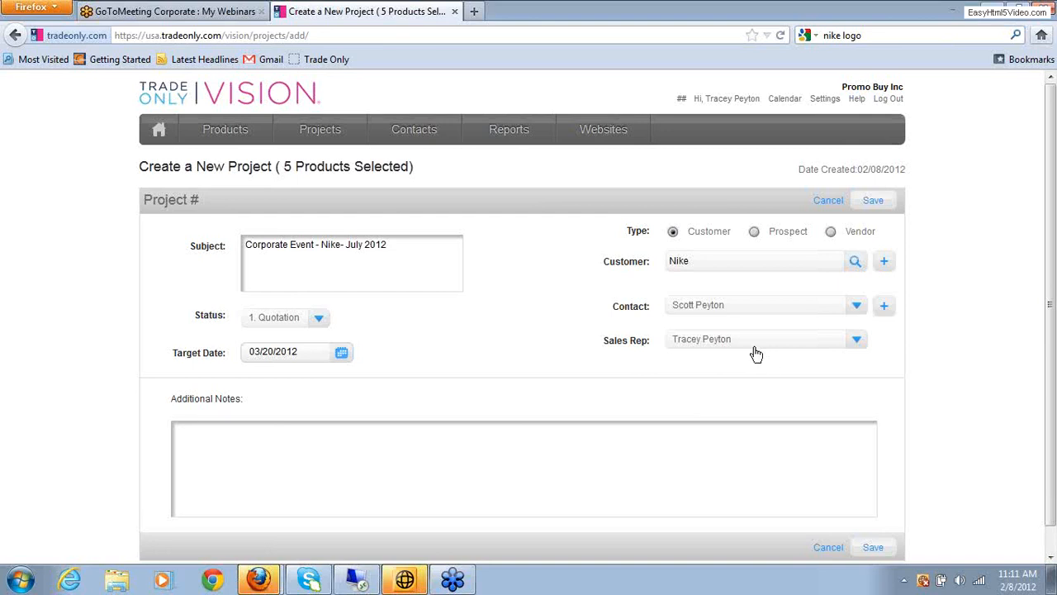
pyautogui.click(857, 341)
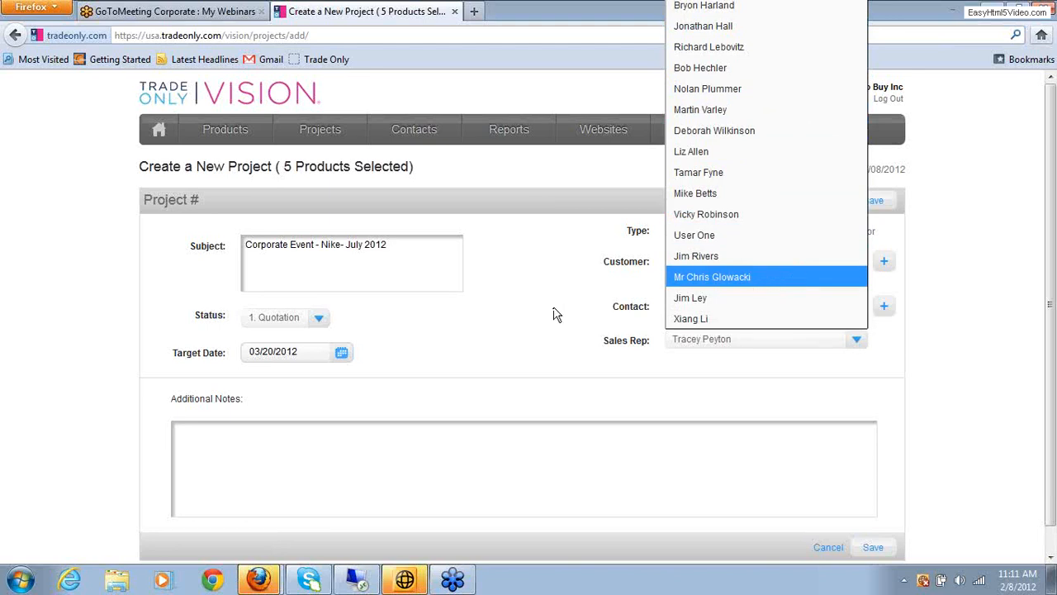
pyautogui.click(787, 348)
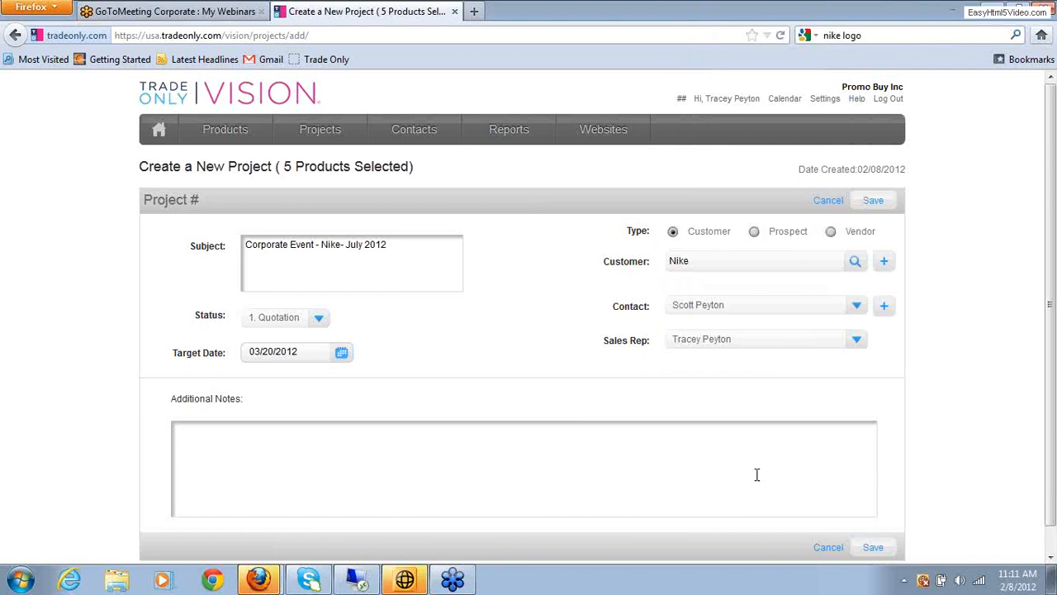
# Save the new project and create a quote from it.
pyautogui.click(1051, 558)
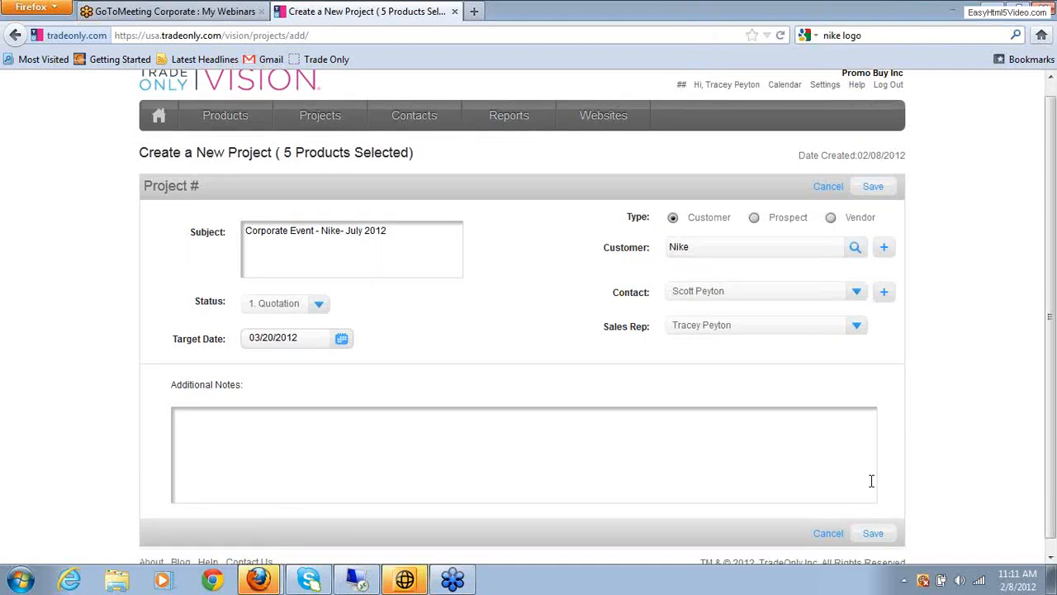
pyautogui.click(873, 189)
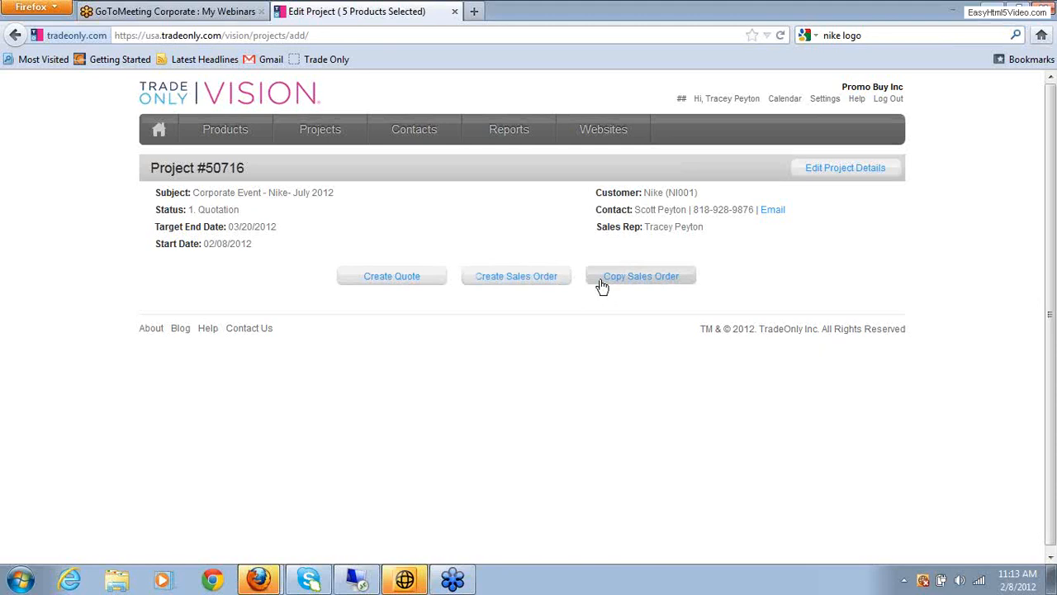
pyautogui.click(428, 284)
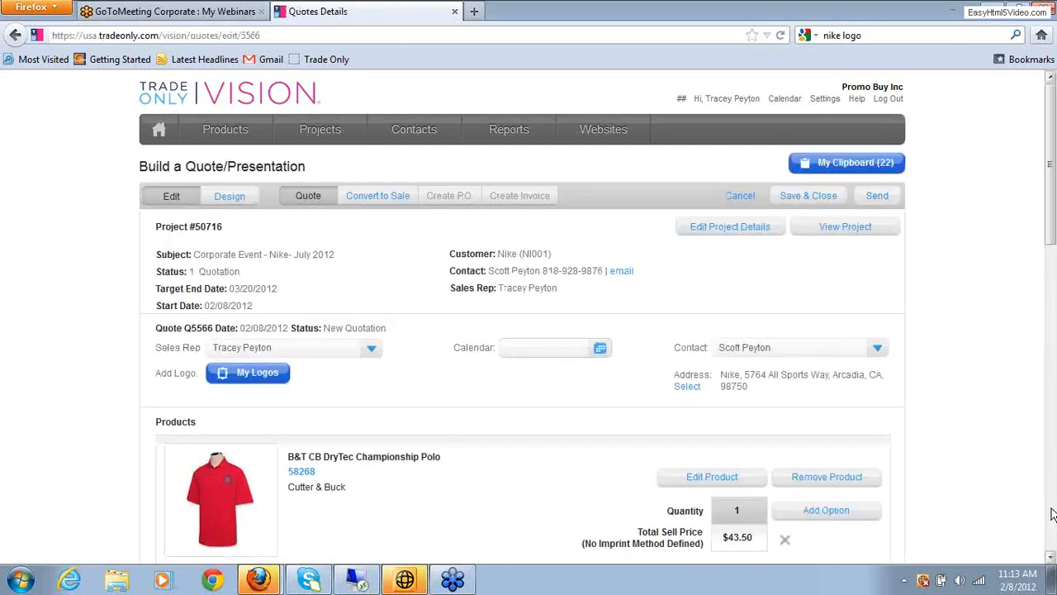
# Clear the logo search filter, apply the second black Nike logo to the quote's products and check their images.
pyautogui.scroll(-2, 1050, 244)
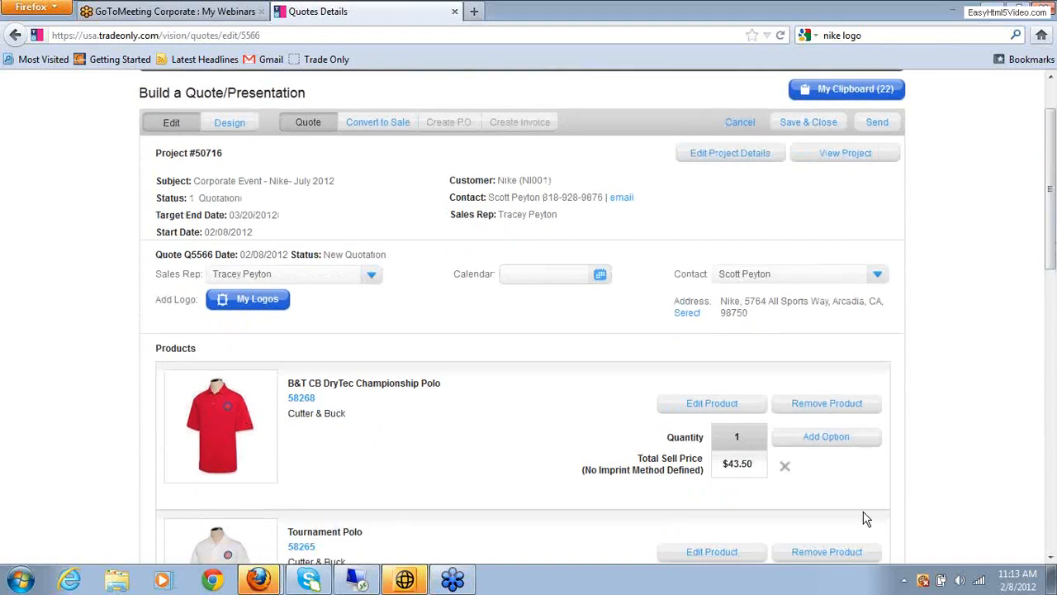
pyautogui.click(1051, 561)
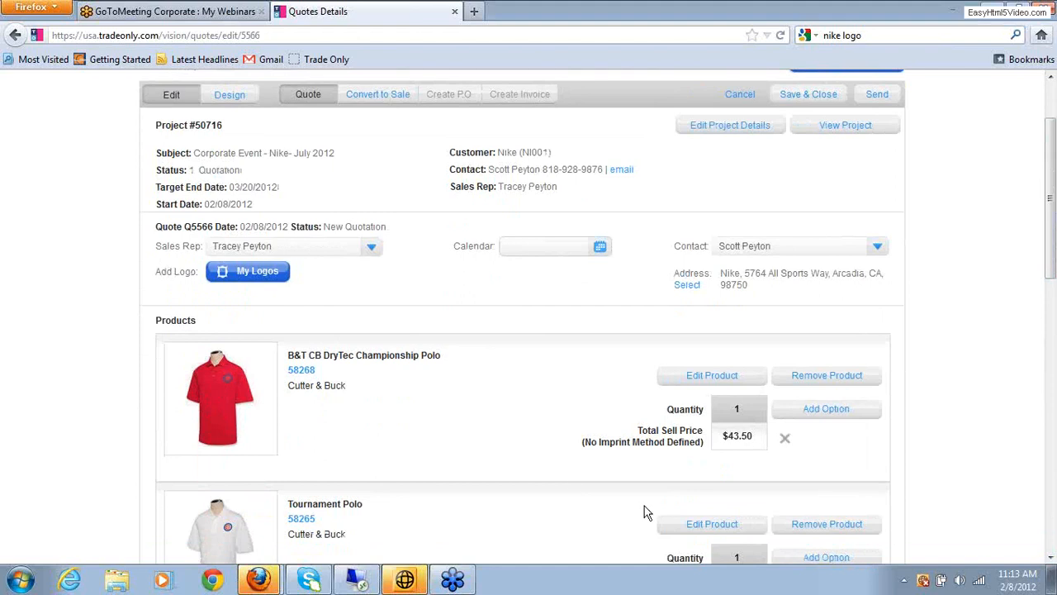
pyautogui.moveTo(1051, 266); pyautogui.dragTo(1051, 288)
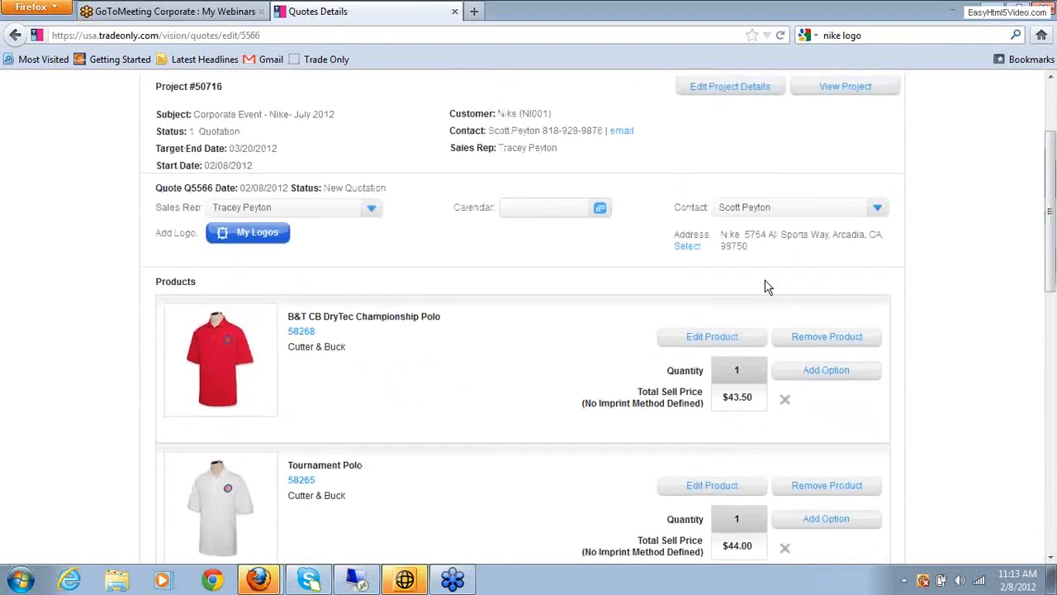
pyautogui.click(238, 237)
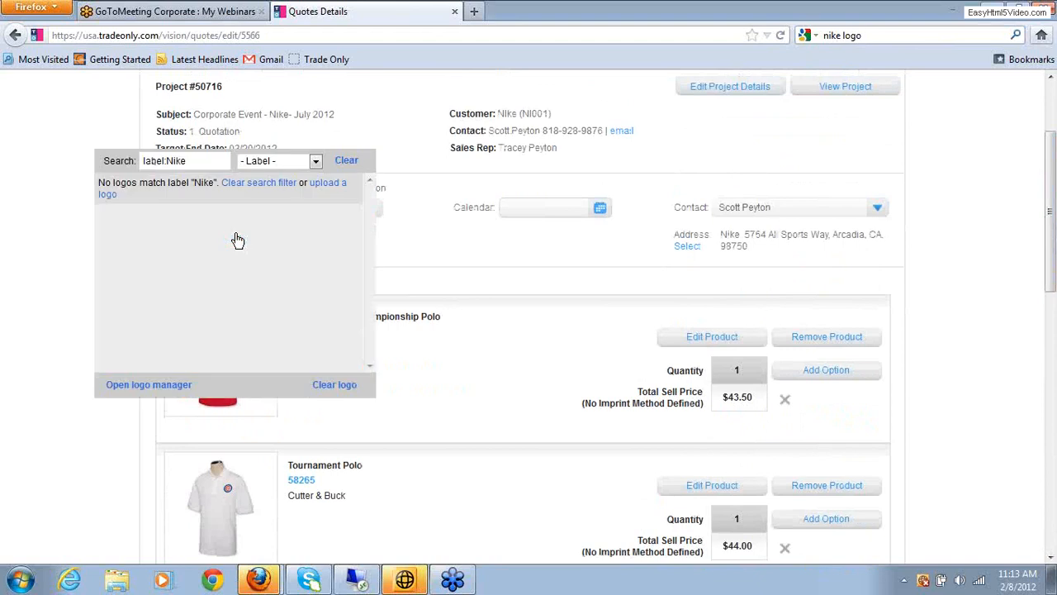
pyautogui.click(346, 161)
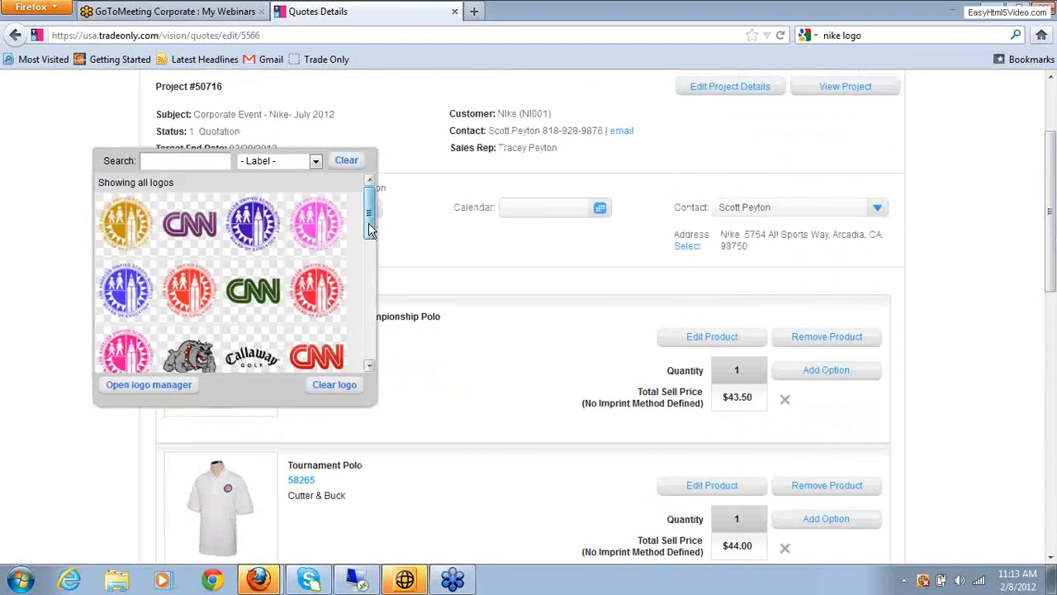
pyautogui.moveTo(370, 221); pyautogui.dragTo(374, 333)
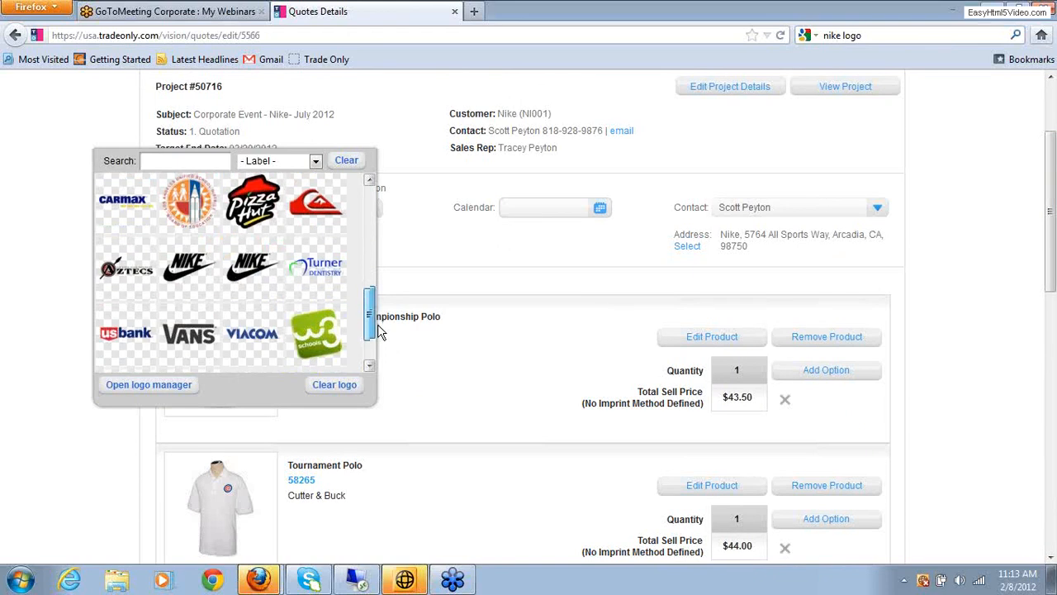
pyautogui.click(242, 276)
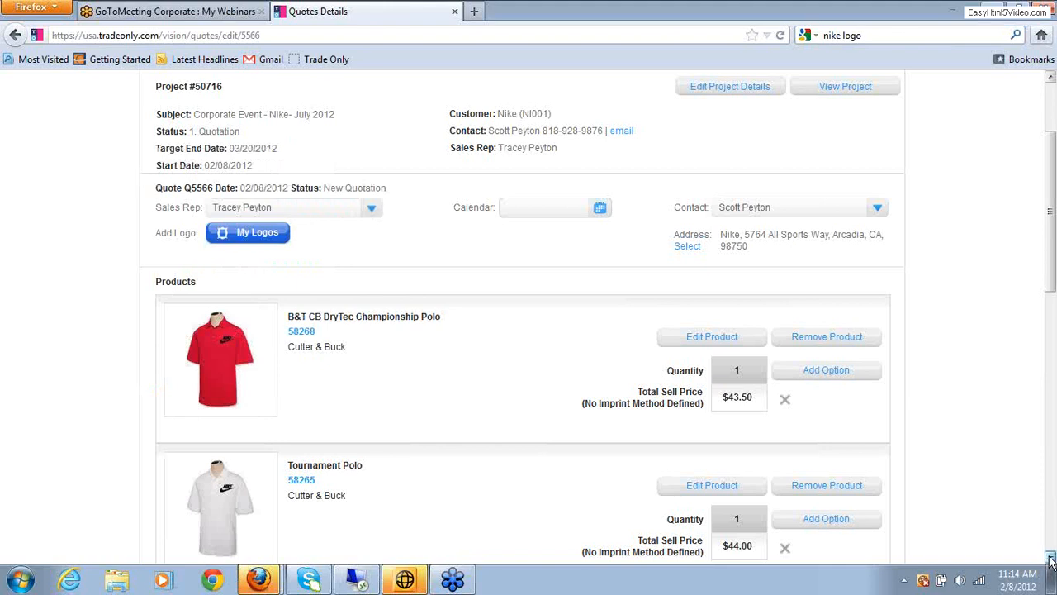
pyautogui.moveTo(1051, 560); pyautogui.dragTo(1051, 560)
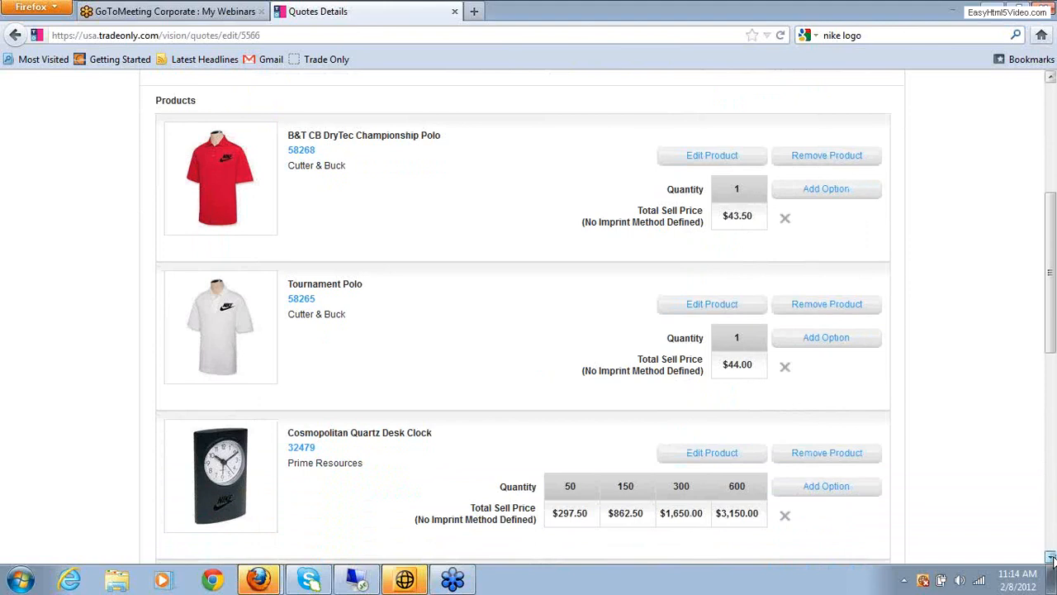
pyautogui.moveTo(1051, 560); pyautogui.dragTo(1050, 560)
pyautogui.moveTo(1052, 401); pyautogui.dragTo(1054, 270)
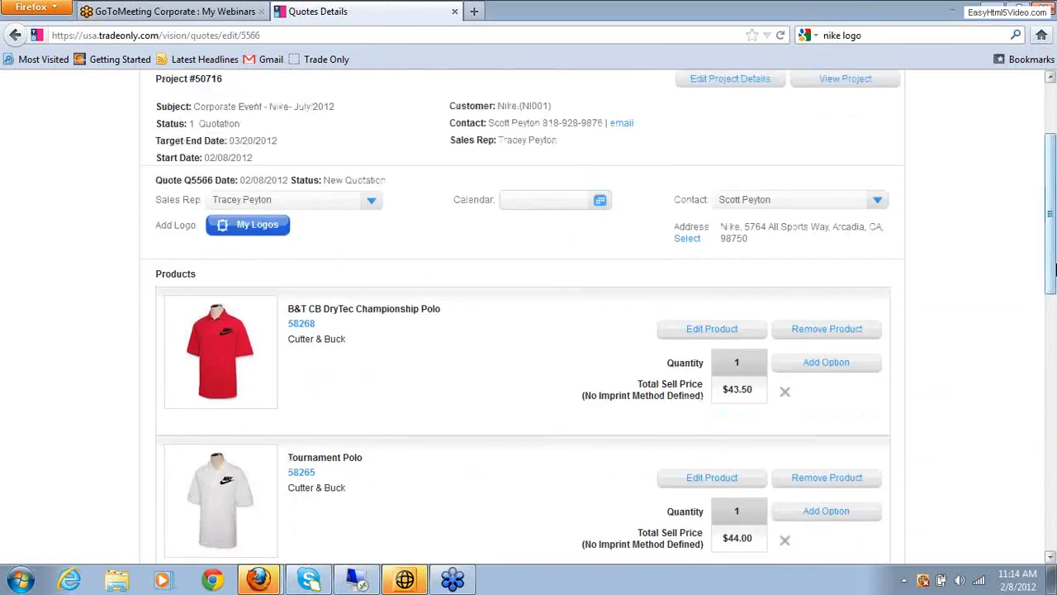
pyautogui.moveTo(1055, 269); pyautogui.dragTo(1055, 269)
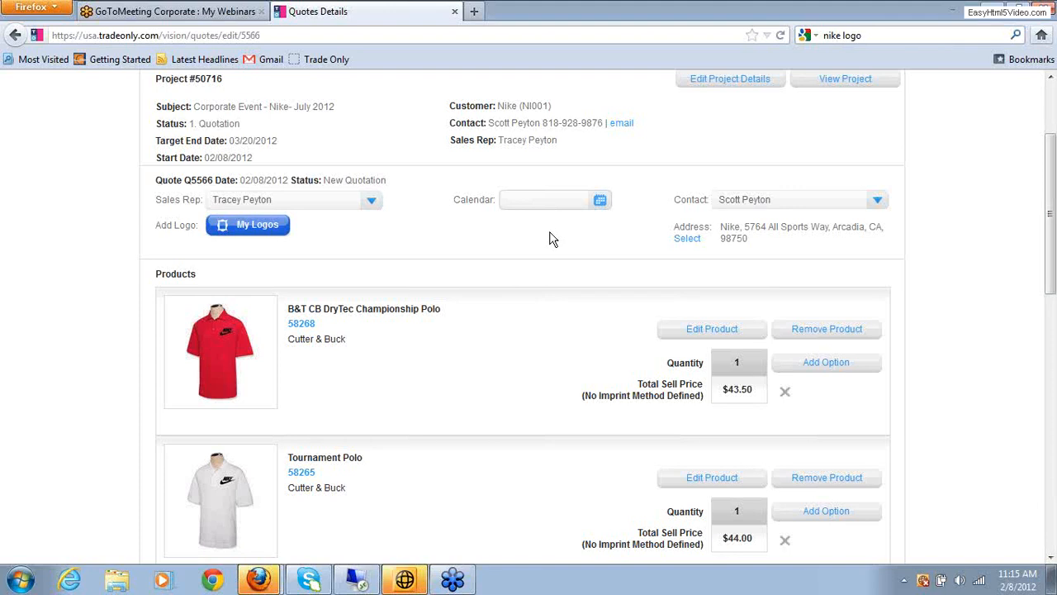
# Add a customer calendar entry to the quote with category Follow-up Quote and date 02/13/2012, and save it.
pyautogui.click(601, 202)
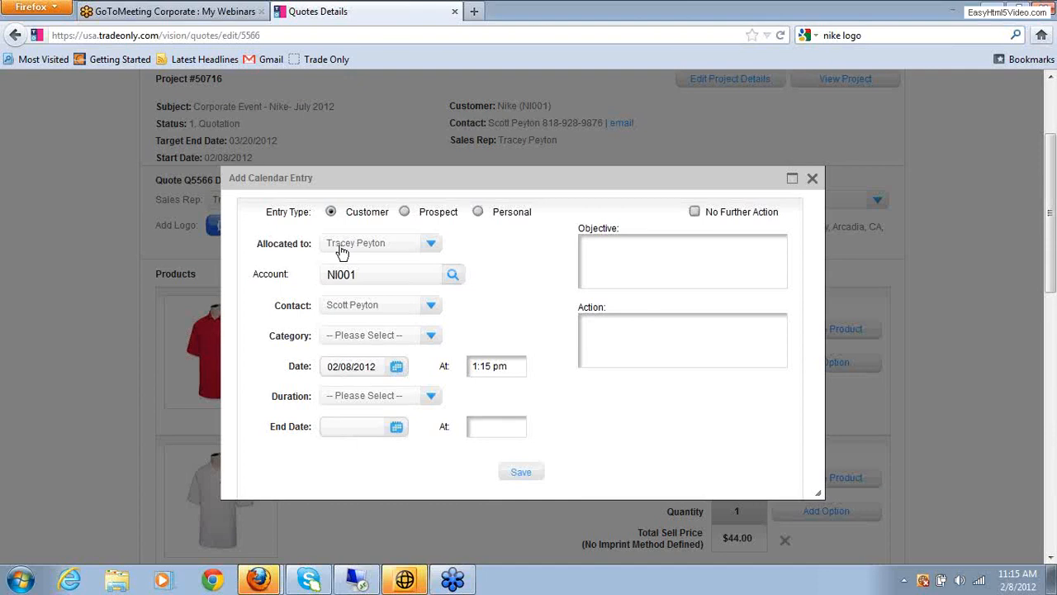
pyautogui.click(432, 245)
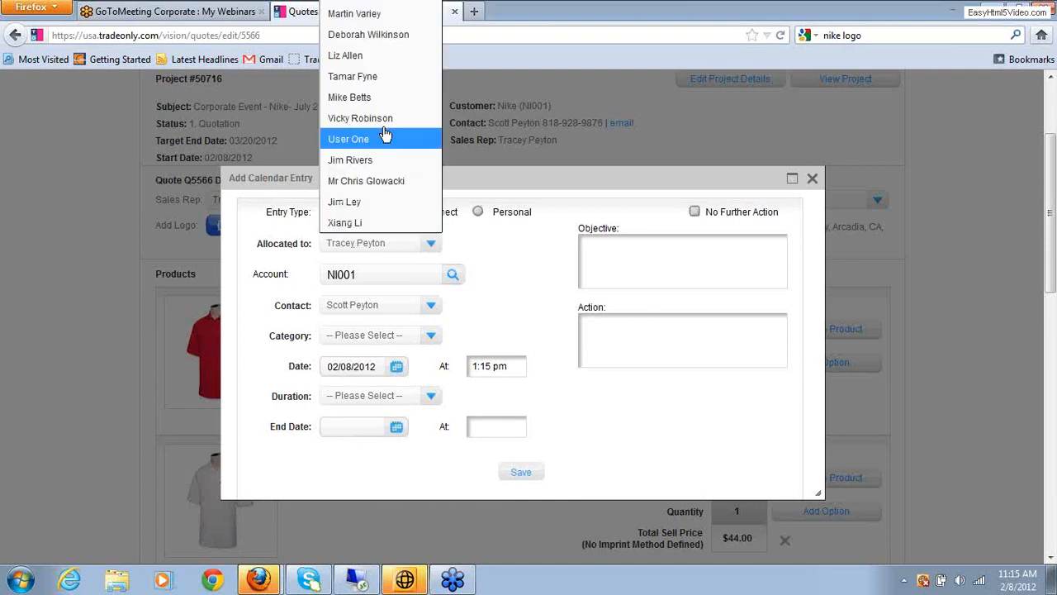
pyautogui.click(484, 241)
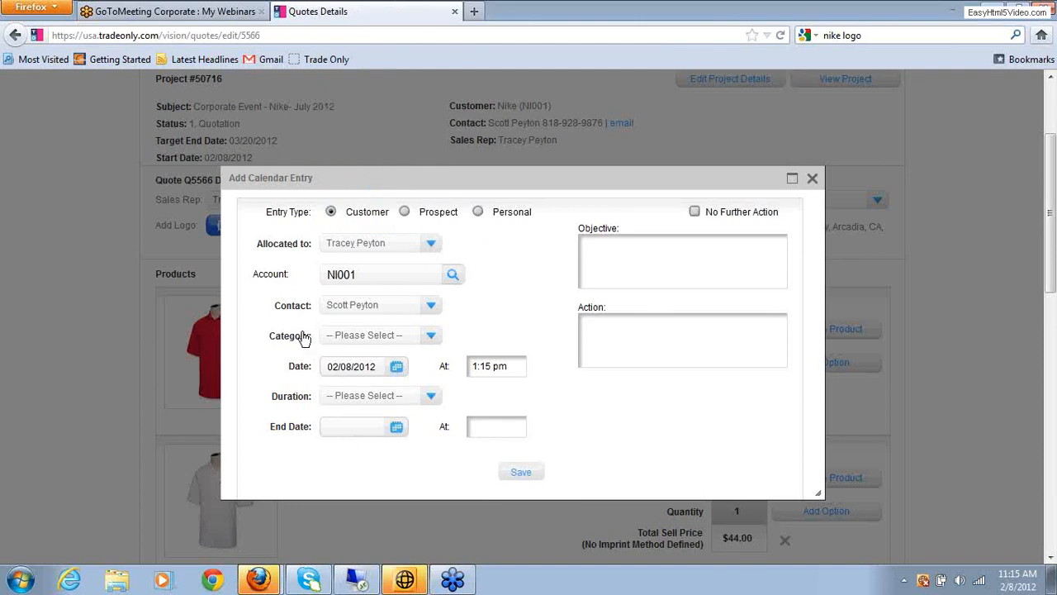
pyautogui.click(430, 336)
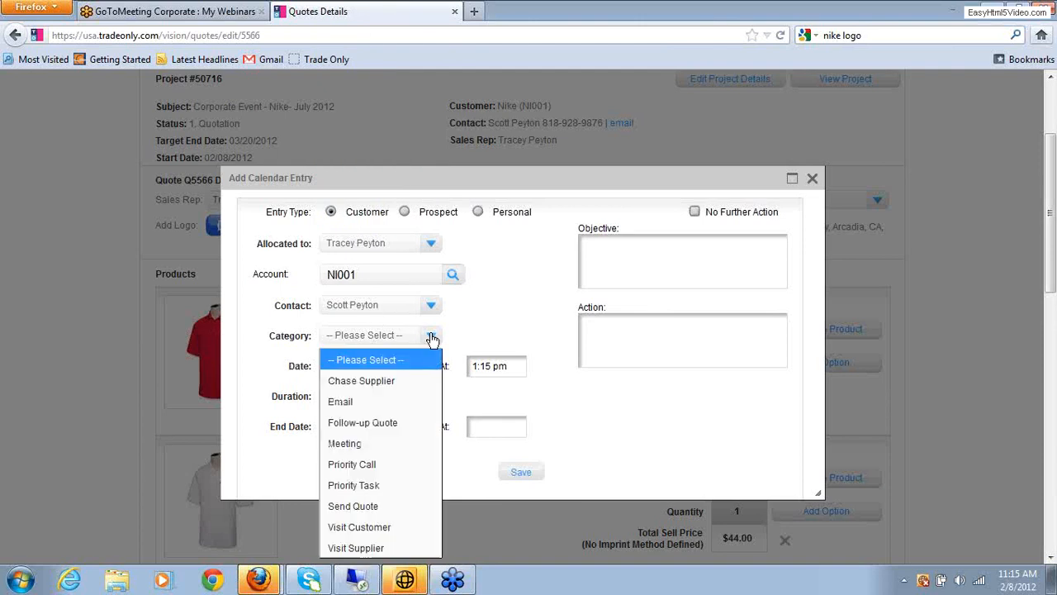
pyautogui.click(351, 423)
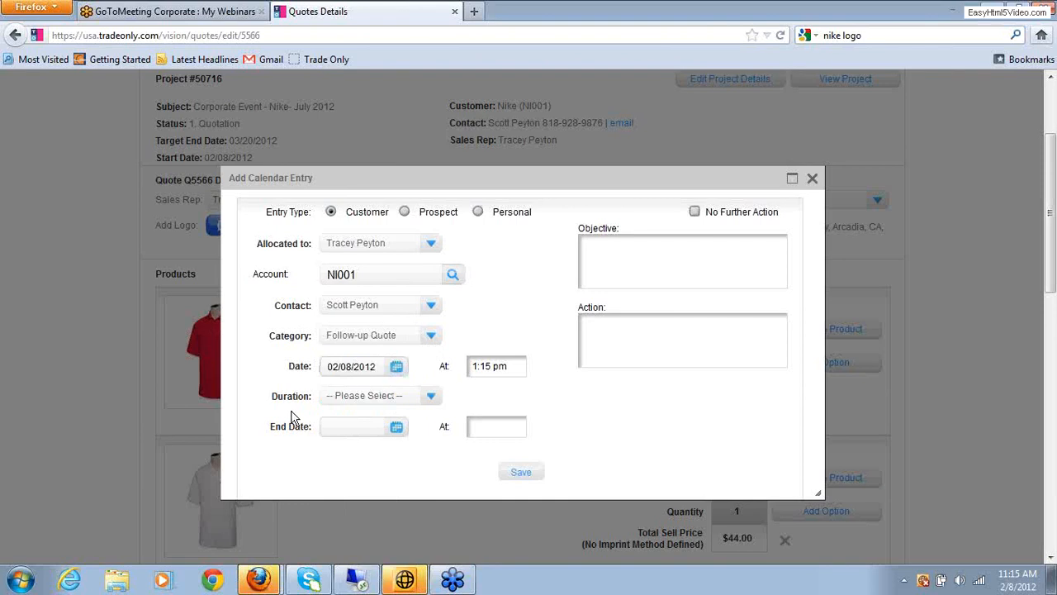
pyautogui.click(400, 371)
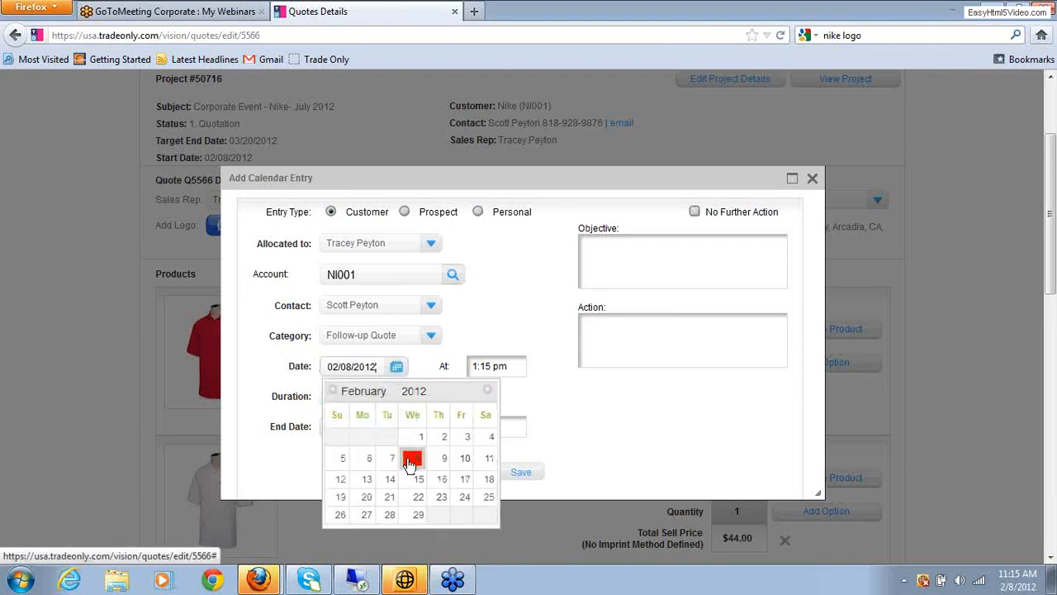
pyautogui.click(368, 481)
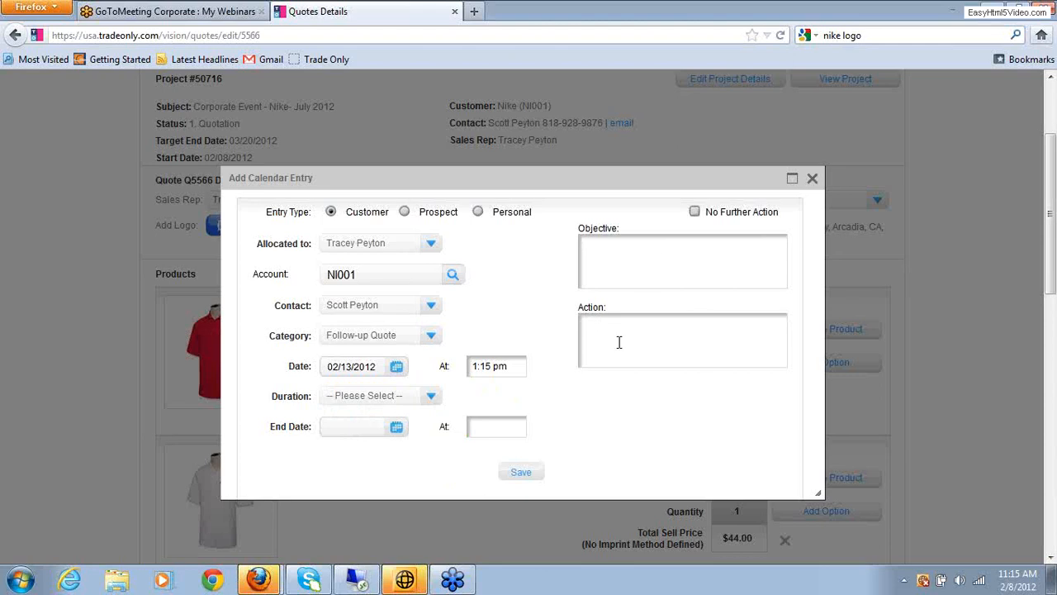
pyautogui.click(520, 474)
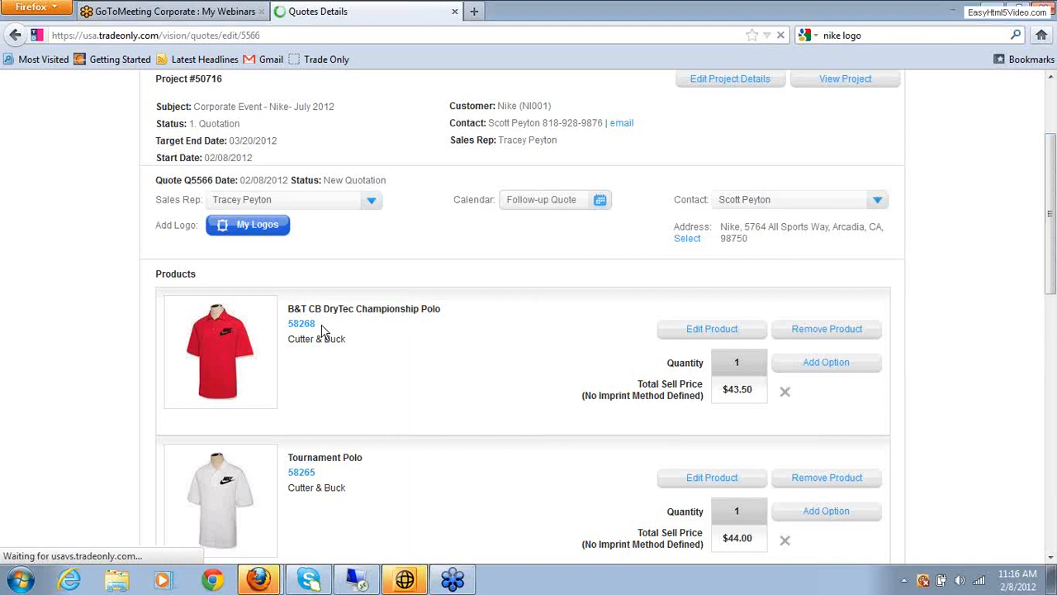
# Open the B&T CB DryTec Championship Polo for editing and delete its whole description.
pyautogui.moveTo(1051, 562); pyautogui.dragTo(1051, 562)
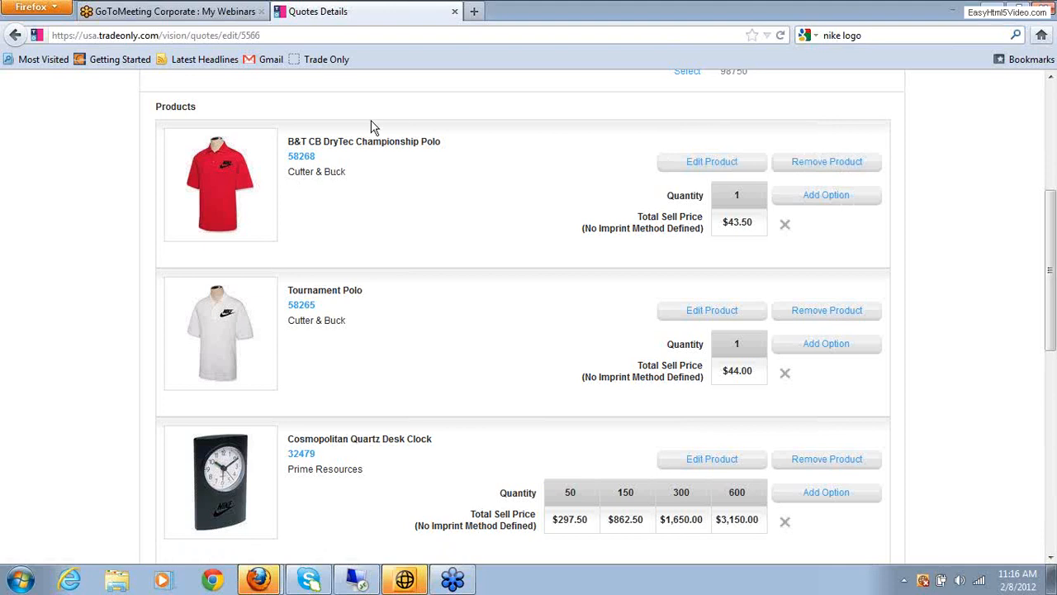
pyautogui.click(681, 168)
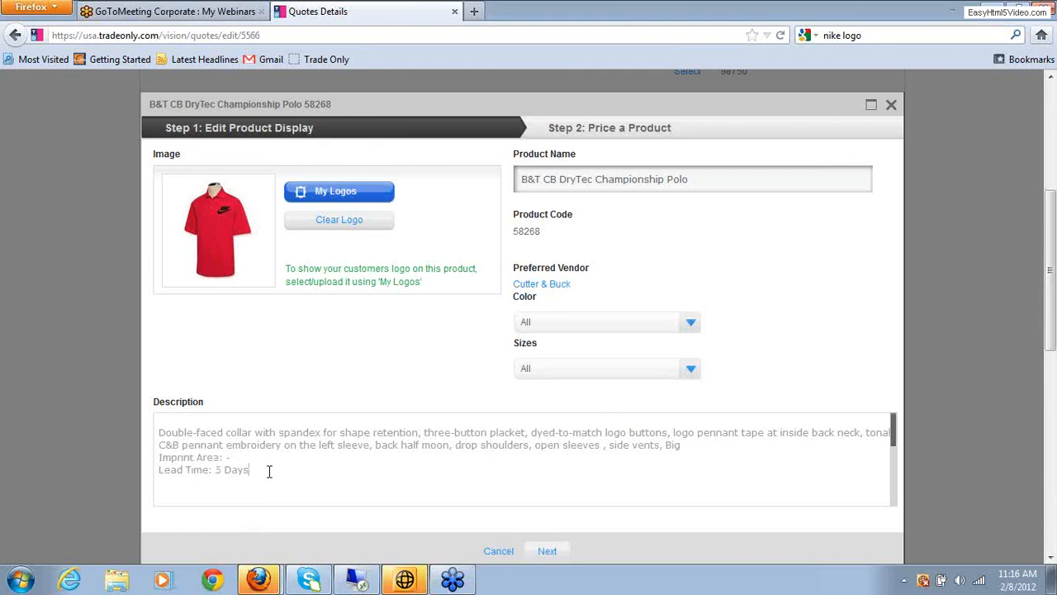
pyautogui.moveTo(269, 471); pyautogui.dragTo(165, 432)
pyautogui.press('BackSpace')
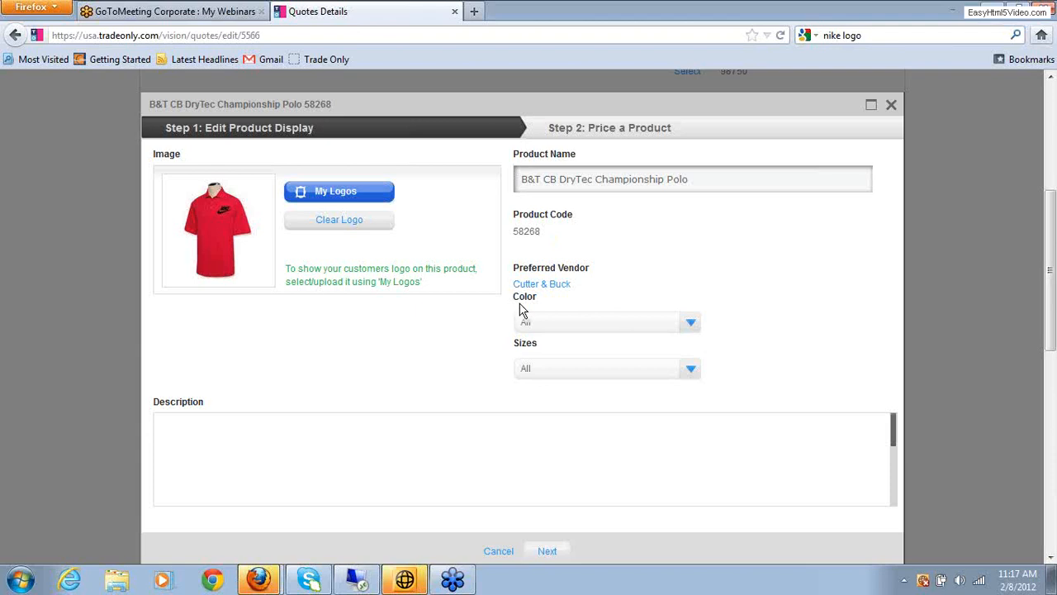
# Limit the polo's available colors to Red only.
pyautogui.click(694, 323)
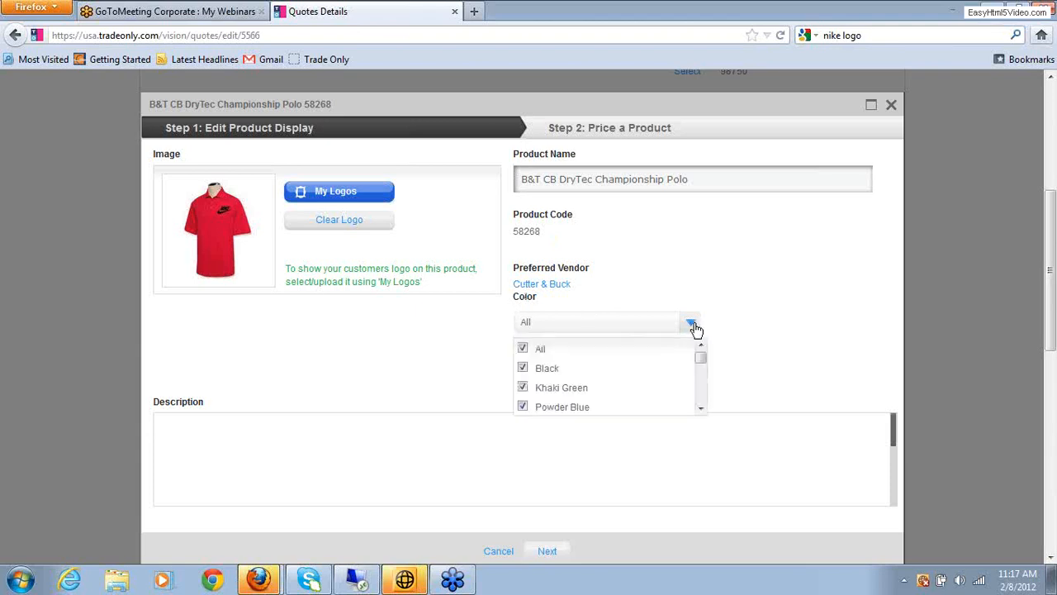
pyautogui.click(522, 347)
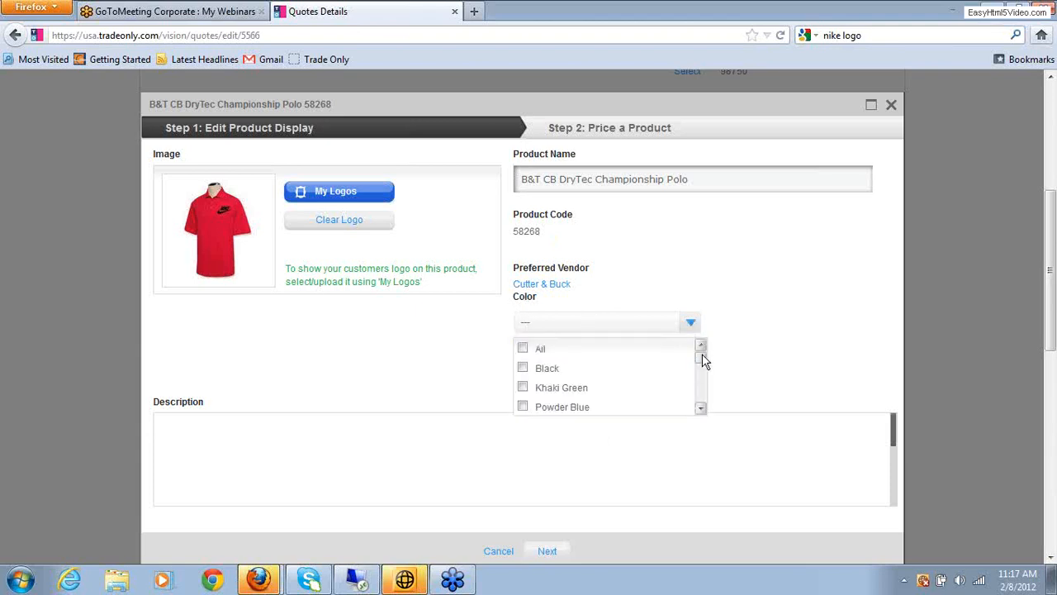
pyautogui.moveTo(701, 358); pyautogui.dragTo(701, 372)
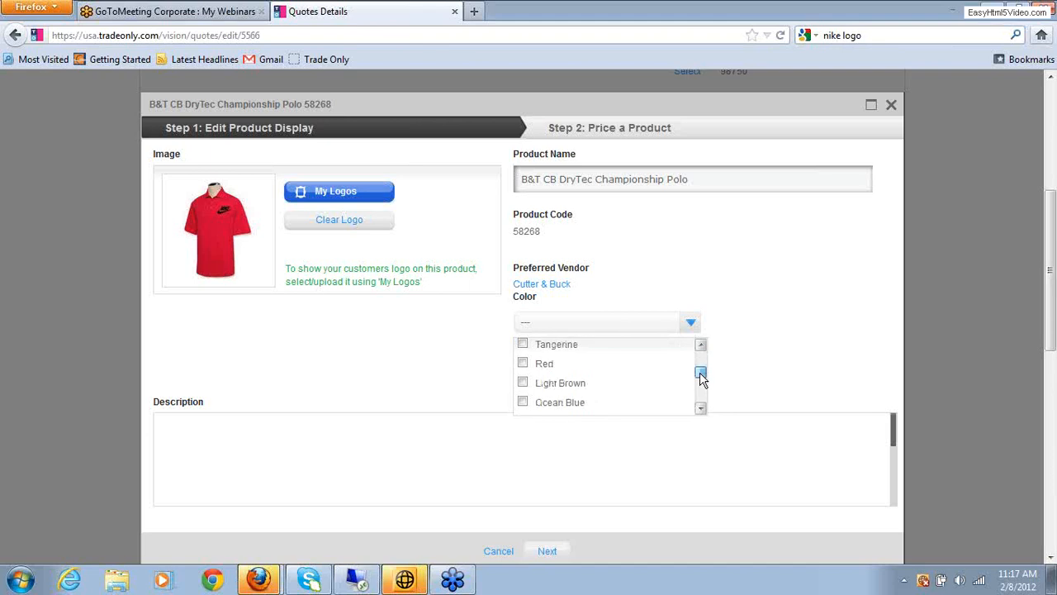
pyautogui.click(526, 364)
pyautogui.click(767, 408)
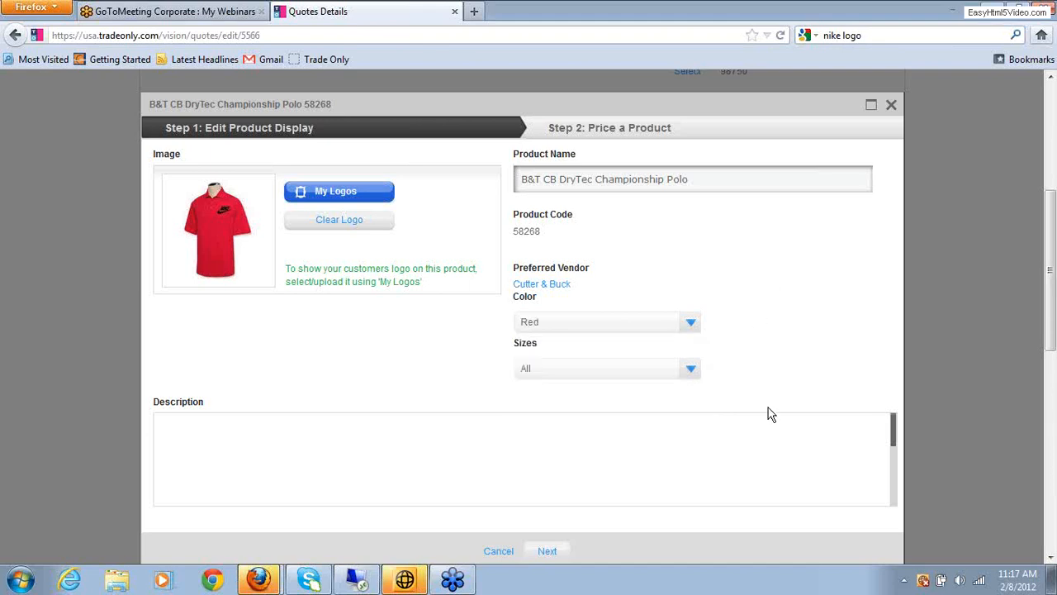
# Limit the polo's available sizes to M, L and XL.
pyautogui.click(688, 381)
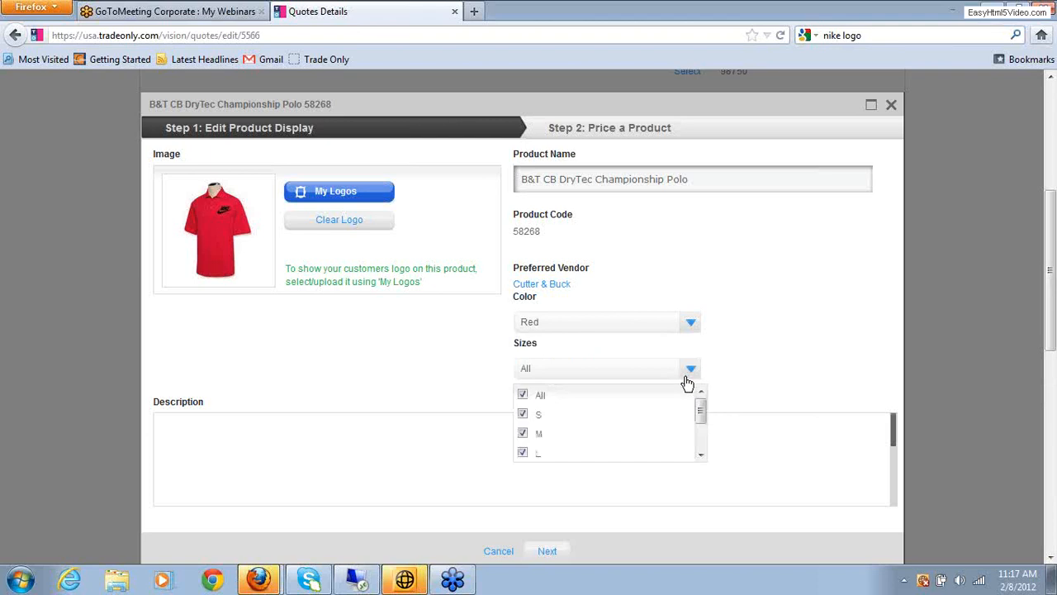
pyautogui.click(522, 394)
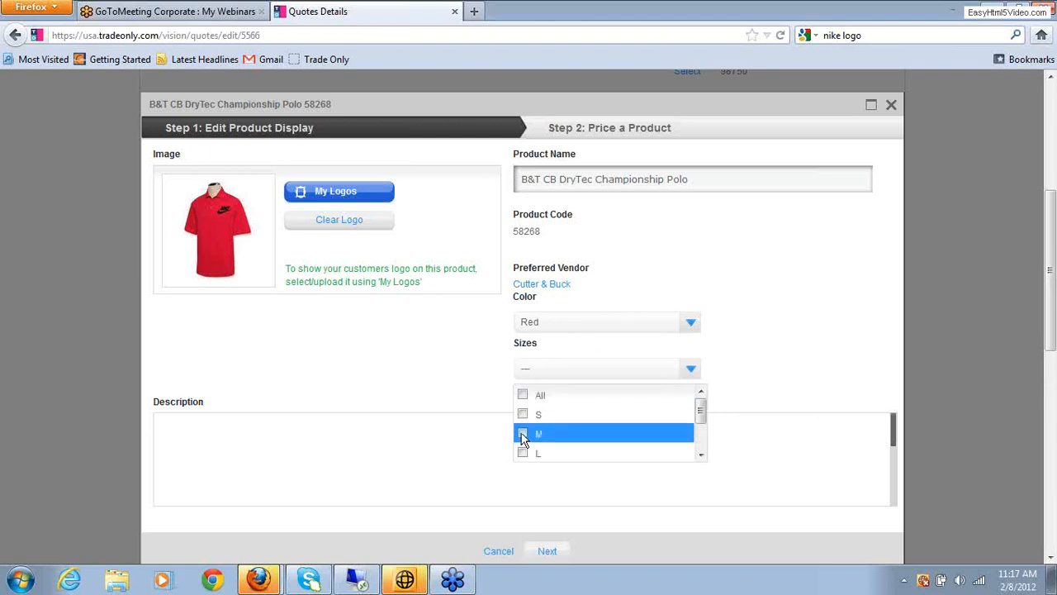
pyautogui.click(523, 436)
pyautogui.click(700, 455)
pyautogui.click(700, 455)
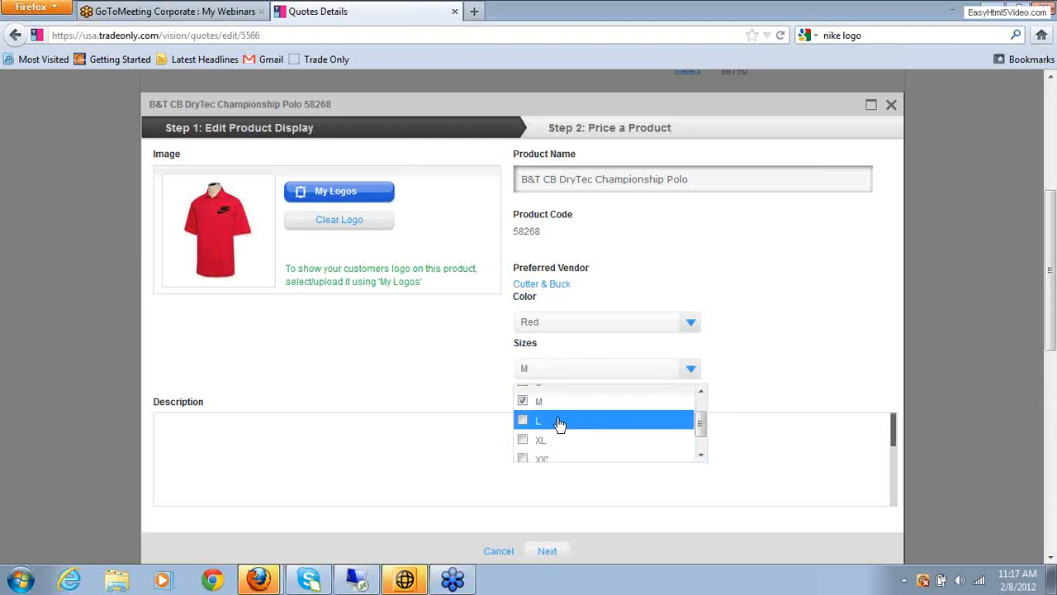
pyautogui.click(523, 421)
pyautogui.click(521, 439)
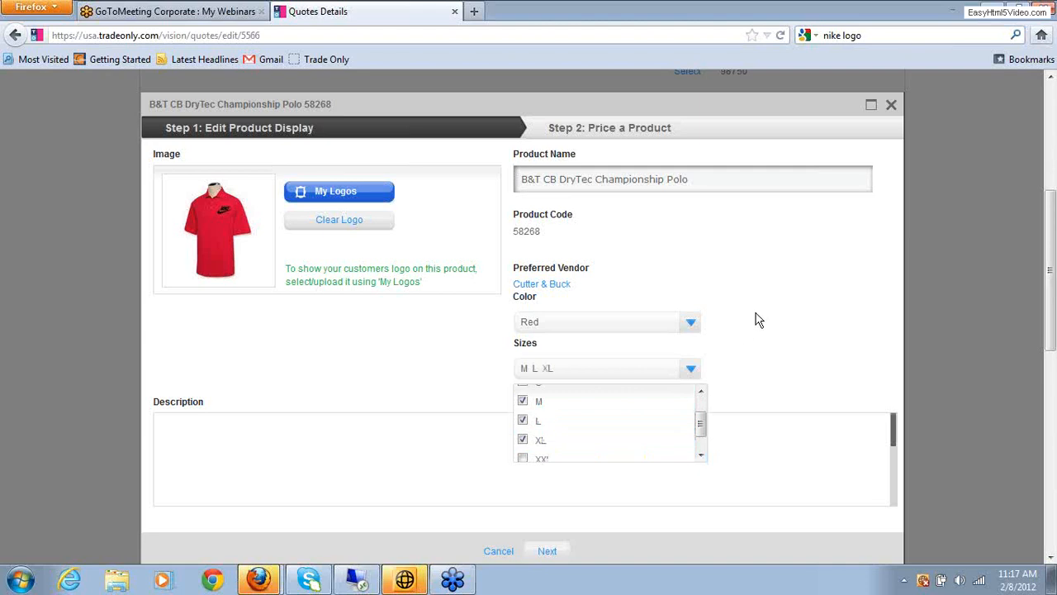
pyautogui.click(795, 304)
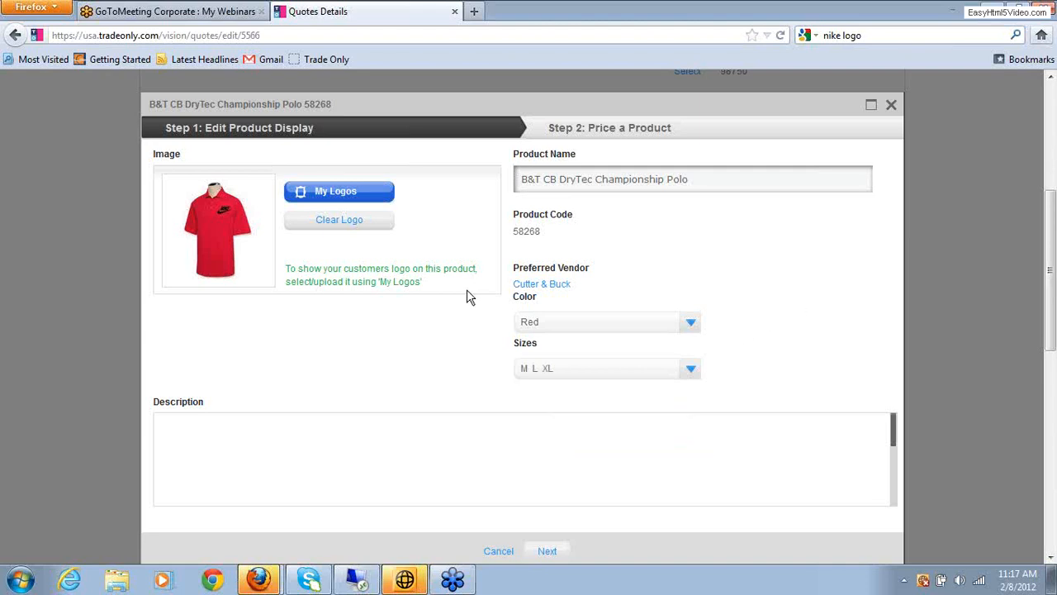
# Proceed to pricing the polo and add a decoration cost row named "Embroidery".
pyautogui.click(547, 552)
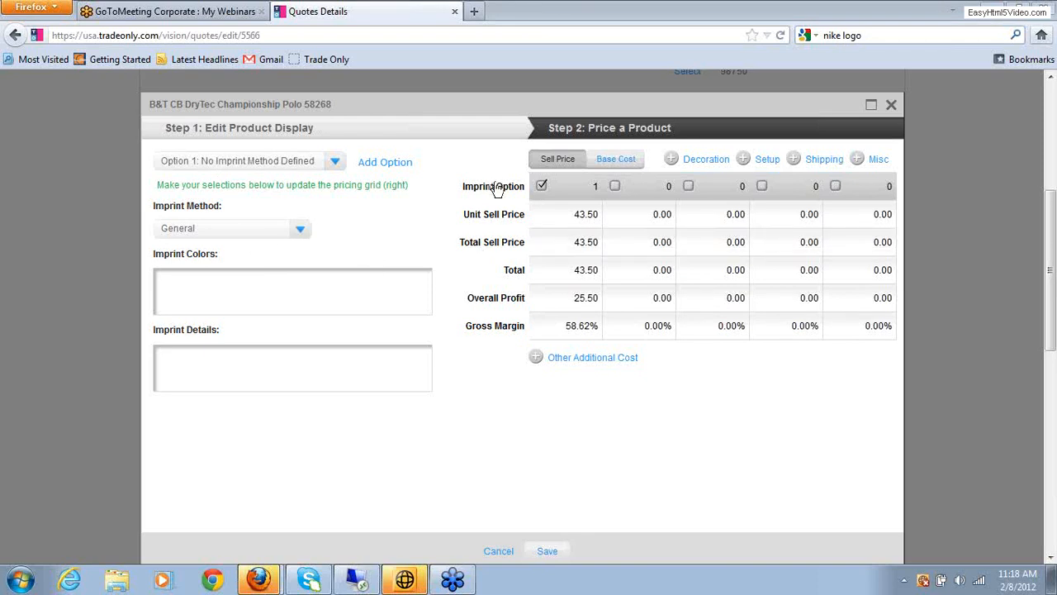
pyautogui.click(672, 163)
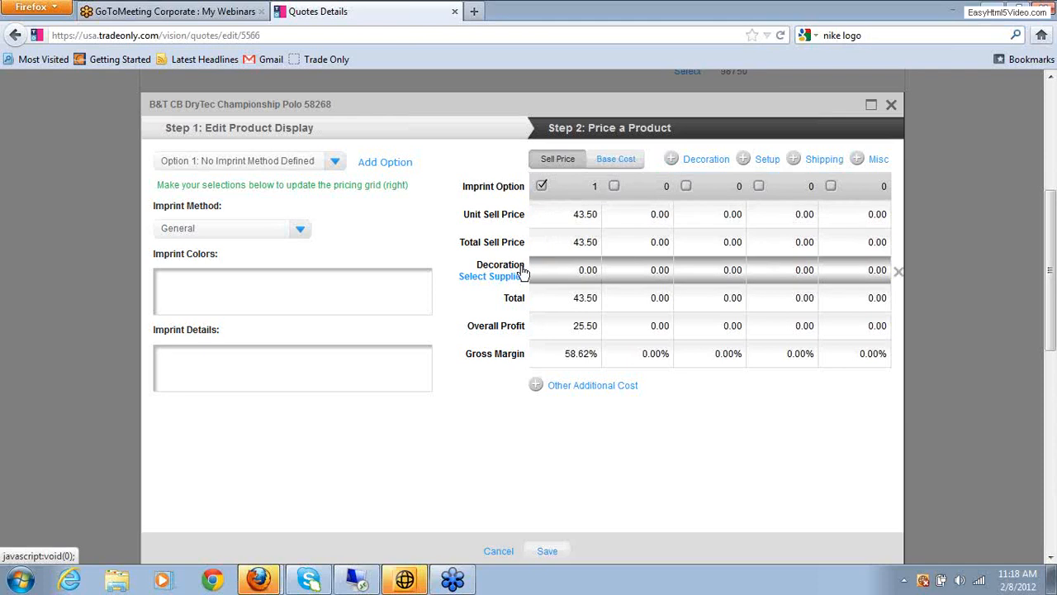
pyautogui.moveTo(515, 266); pyautogui.dragTo(517, 263)
pyautogui.write('E')
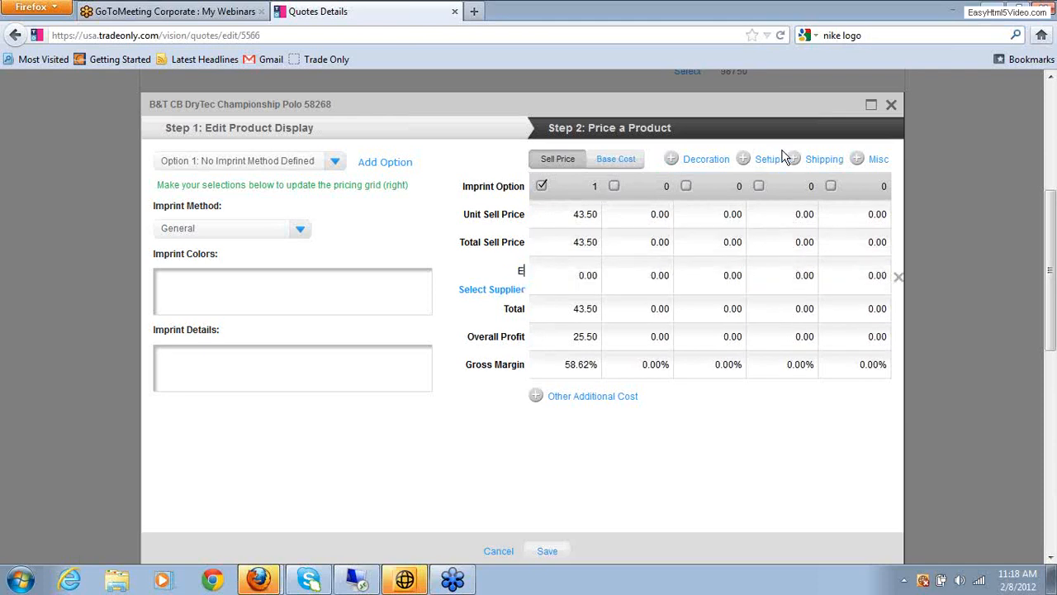
pyautogui.write('mbroidered.')
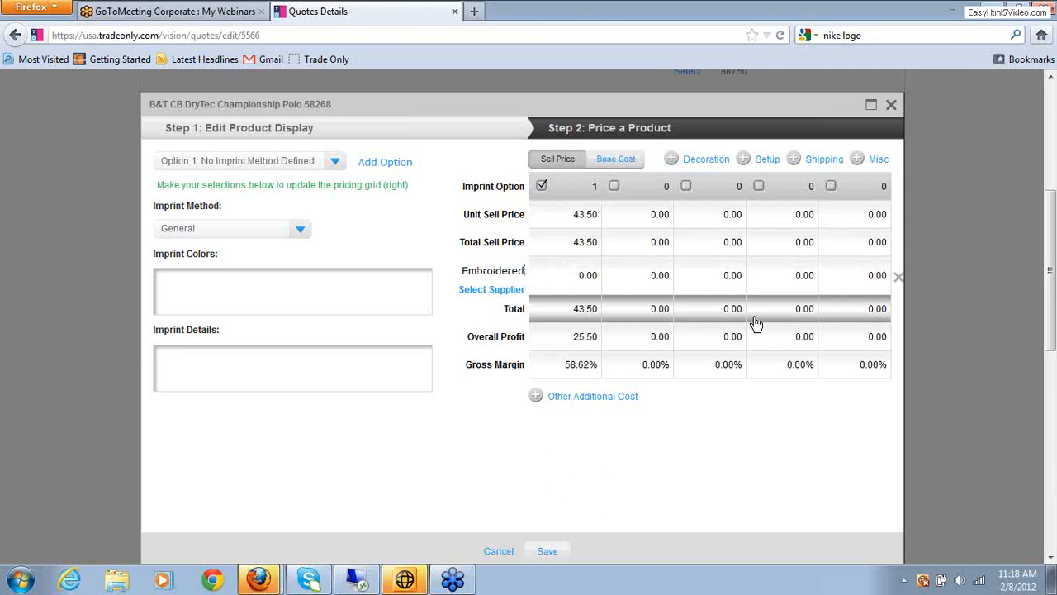
pyautogui.press('BackSpace')
pyautogui.press('BackSpace')
pyautogui.write('y')
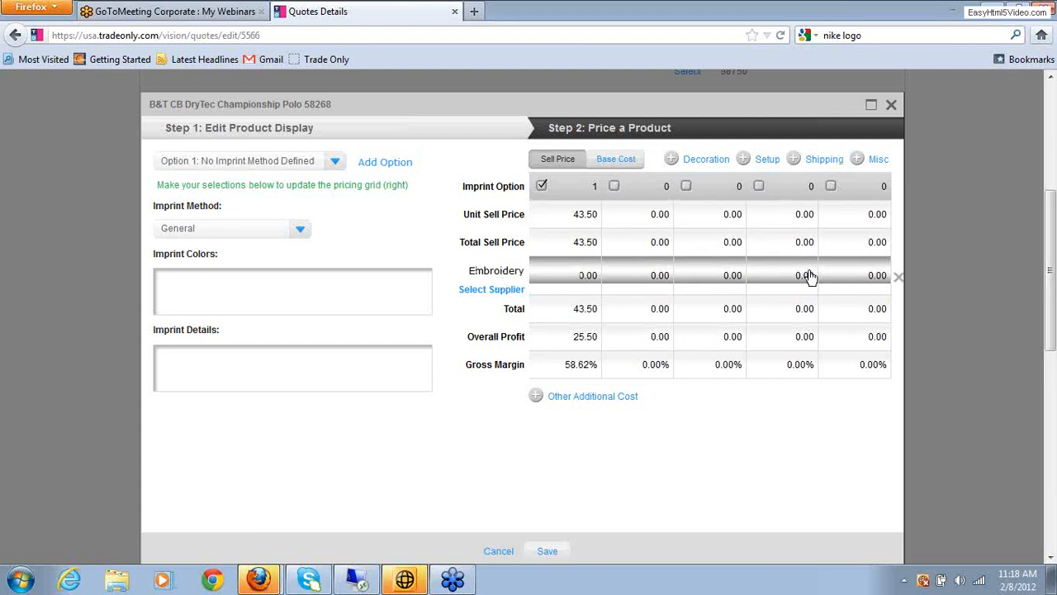
# Assign AAkron Rule Corp. as the embroidery supplier and set the embroidery sell price to 5.00 for quantity 1.
pyautogui.click(497, 291)
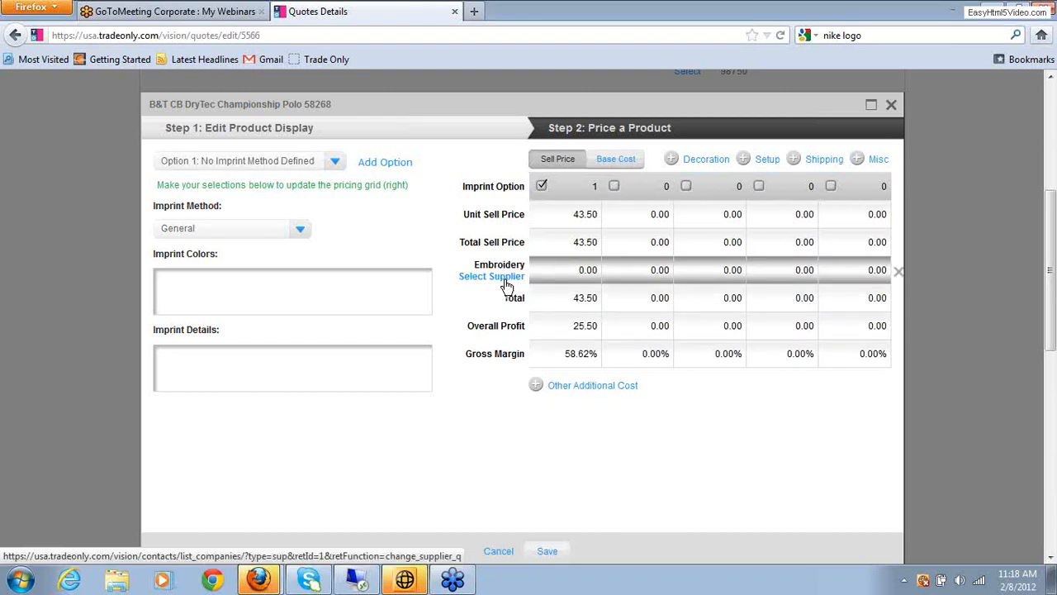
pyautogui.click(499, 282)
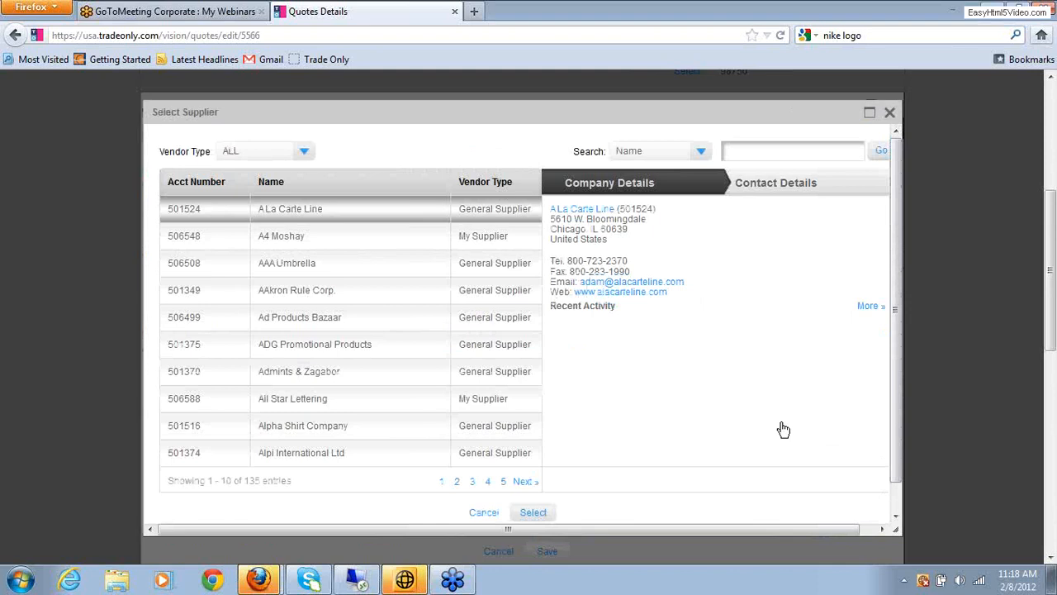
pyautogui.click(184, 295)
pyautogui.click(535, 513)
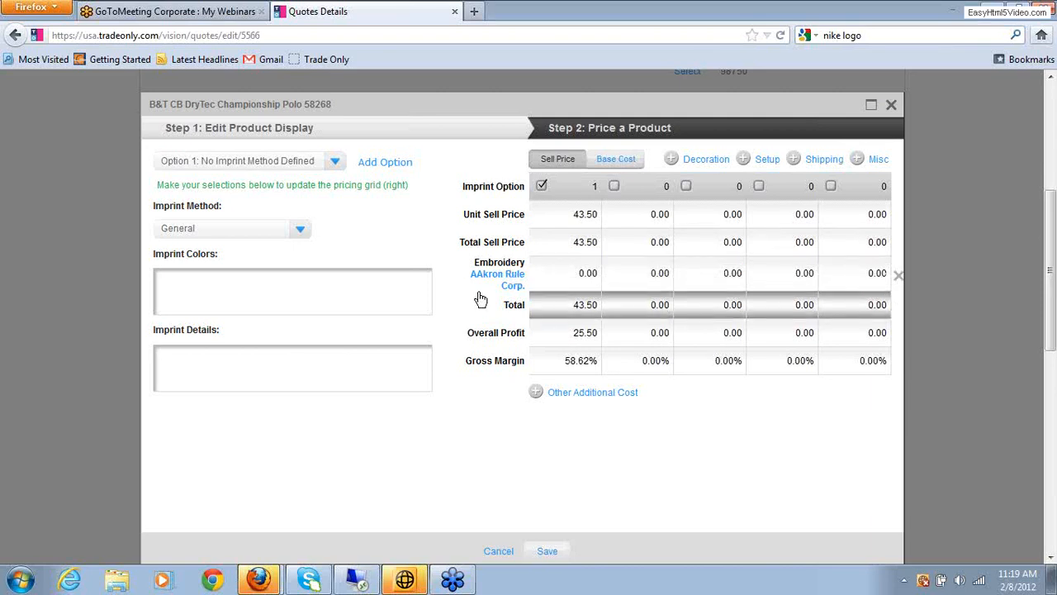
pyautogui.click(590, 273)
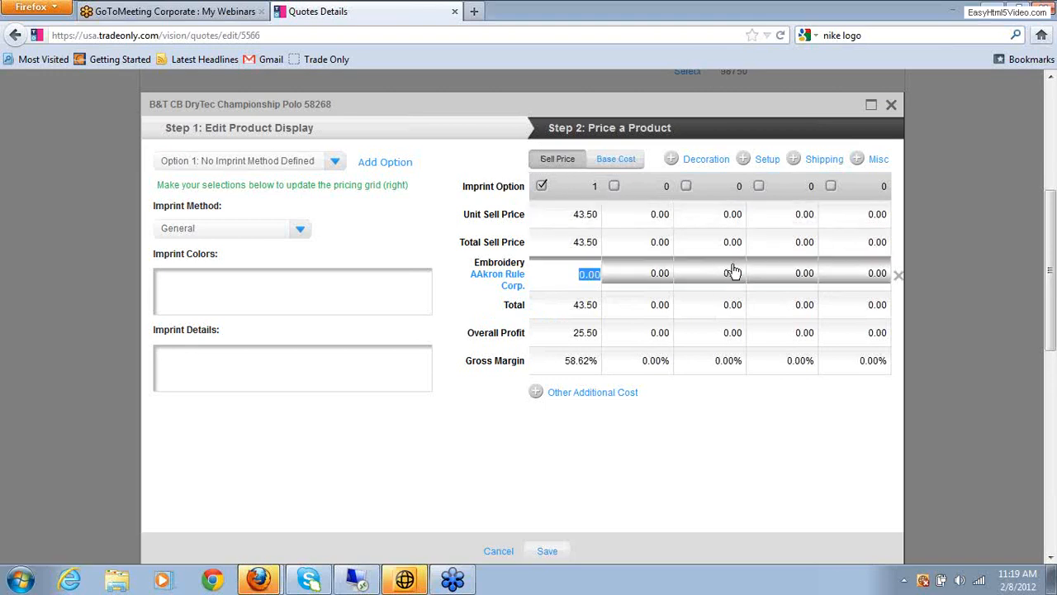
pyautogui.write('5.')
pyautogui.click(732, 474)
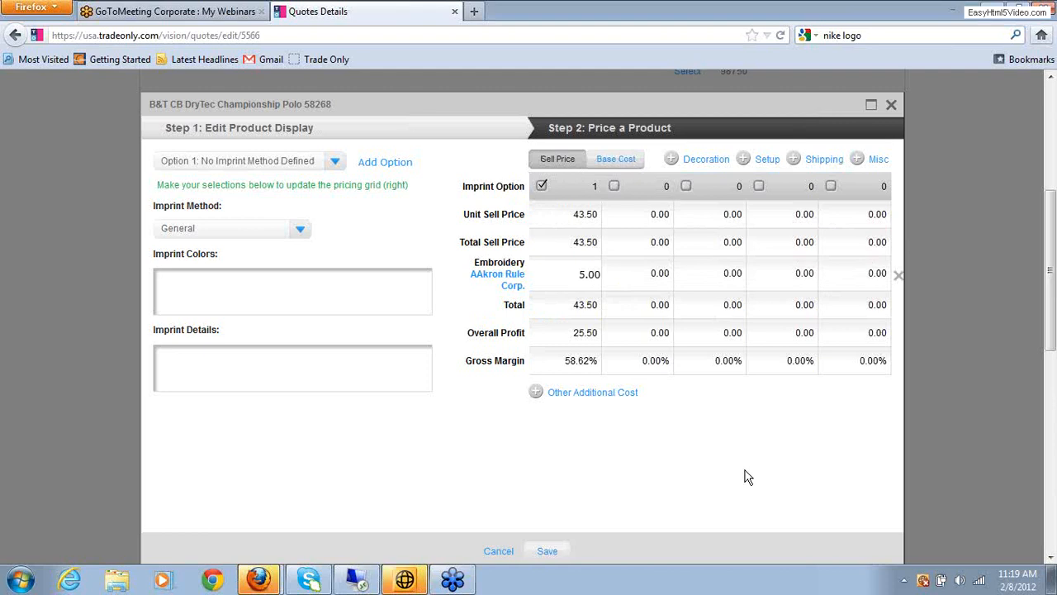
# Set the embroidery base cost to 3.00 and fill in imprint color "Black" with imprint details "Front, left, chest".
pyautogui.click(608, 162)
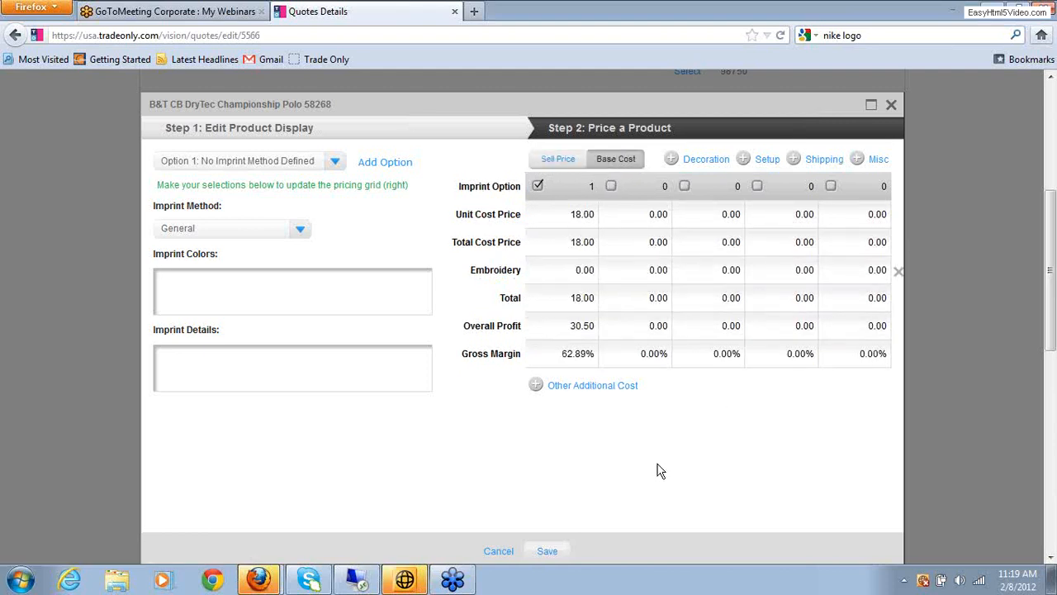
pyautogui.click(581, 272)
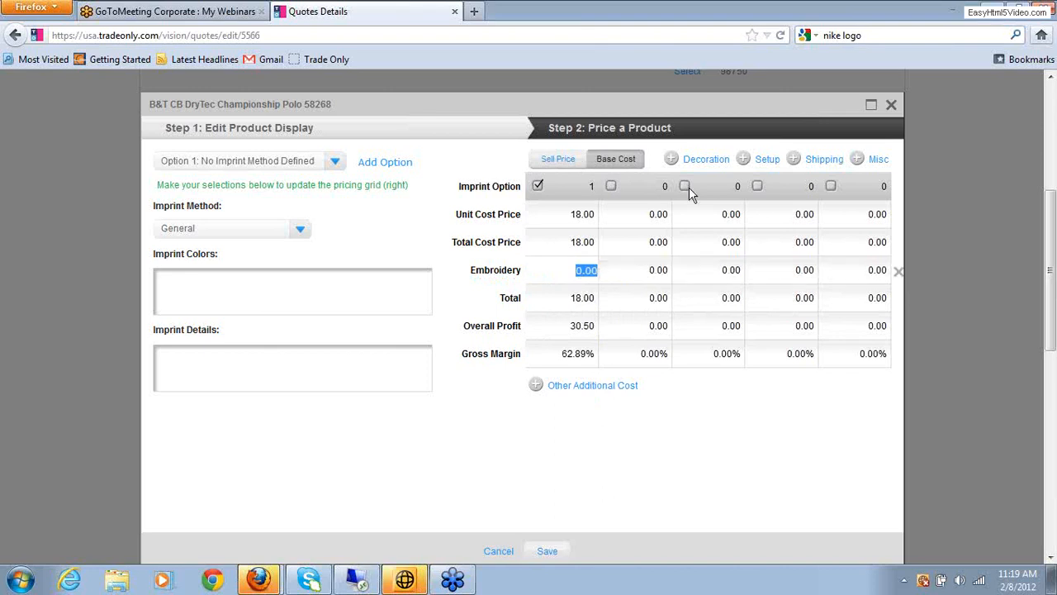
pyautogui.write('3.')
pyautogui.click(674, 433)
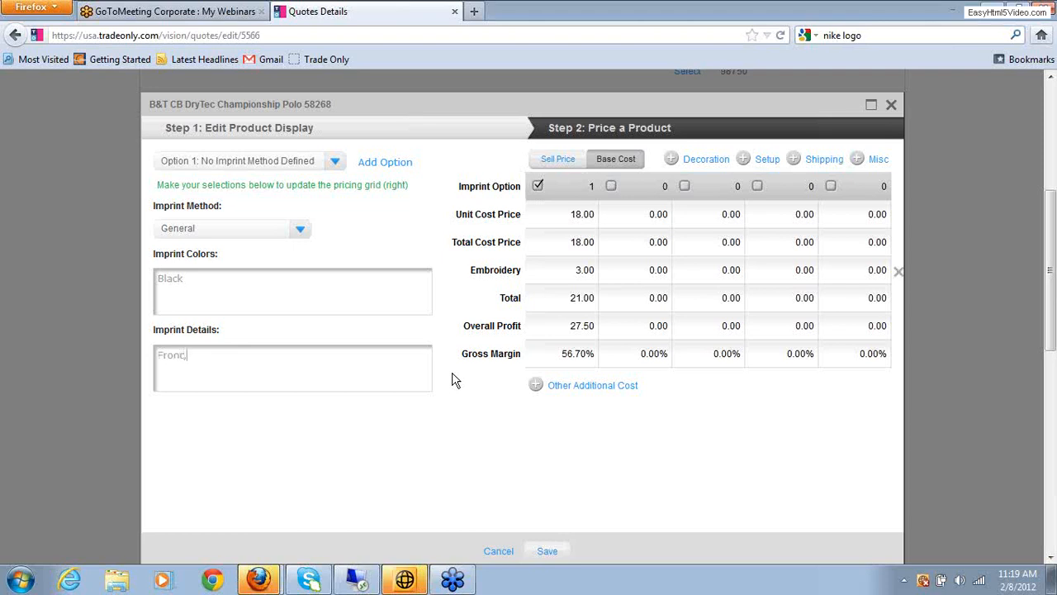
pyautogui.write('eft, chest')
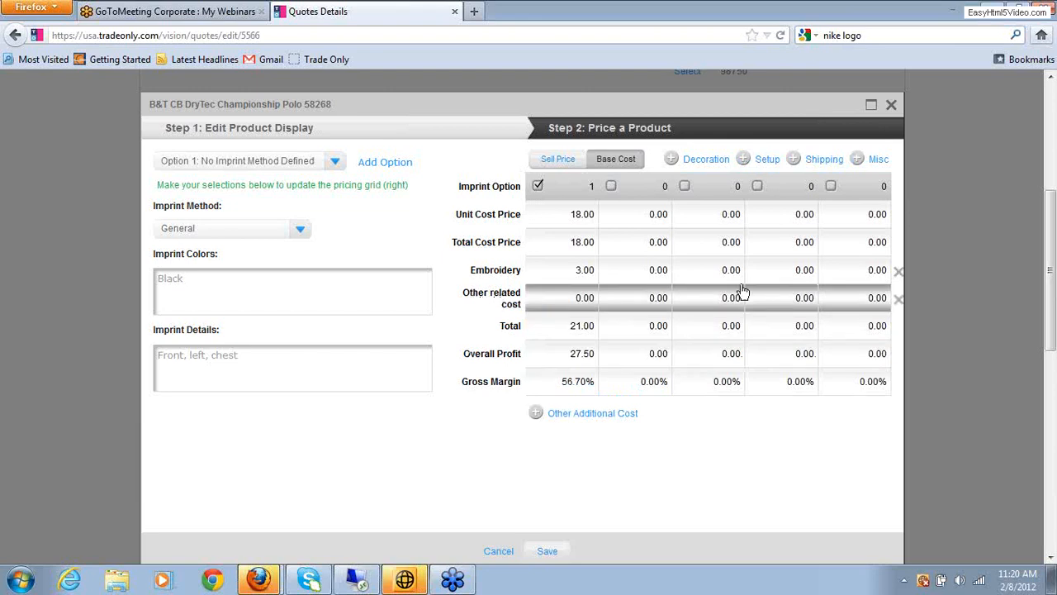
# Try an additional cost row named "art set up" with a base cost of 10.00, and remove it again.
pyautogui.click(495, 299)
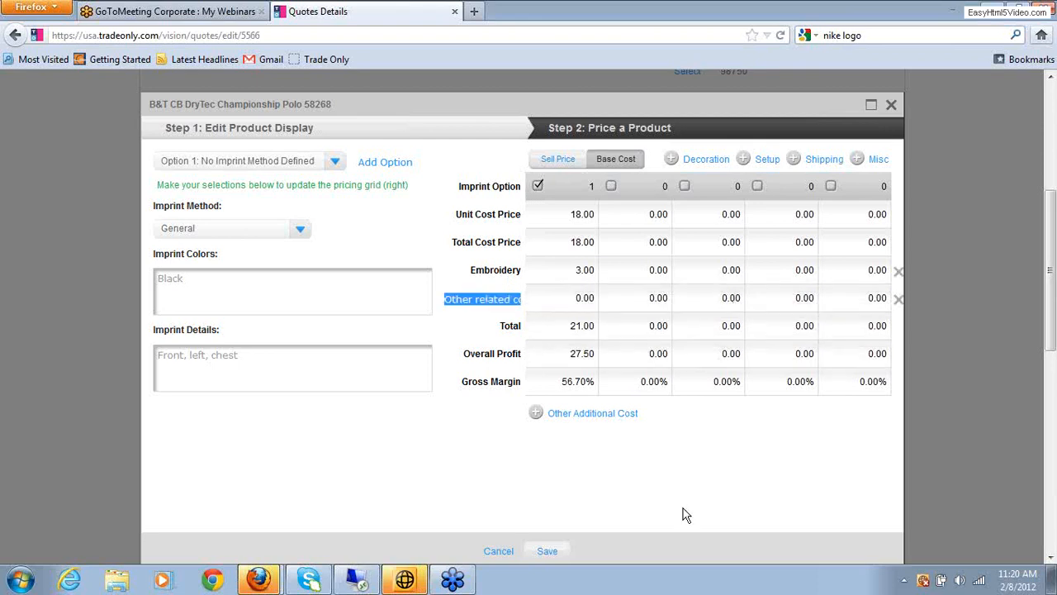
pyautogui.write('art')
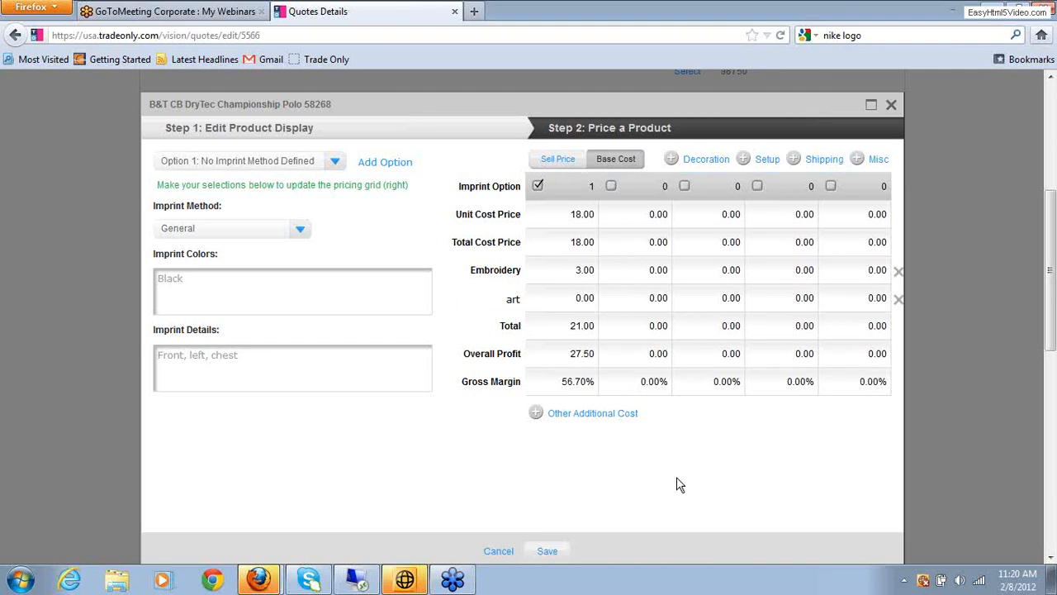
pyautogui.write(' set up')
pyautogui.click(595, 316)
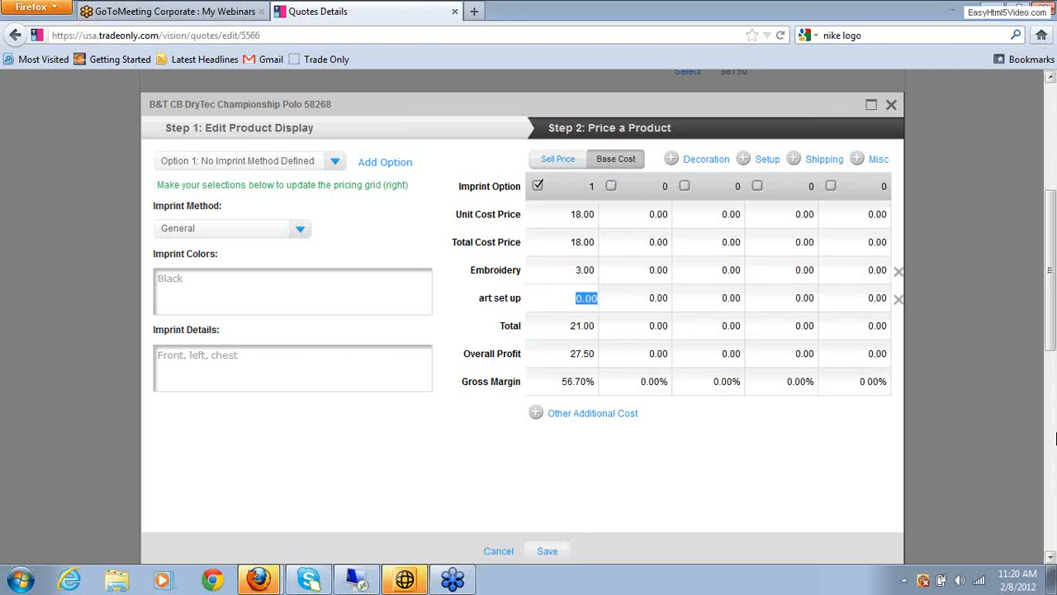
pyautogui.write('1')
pyautogui.write('00')
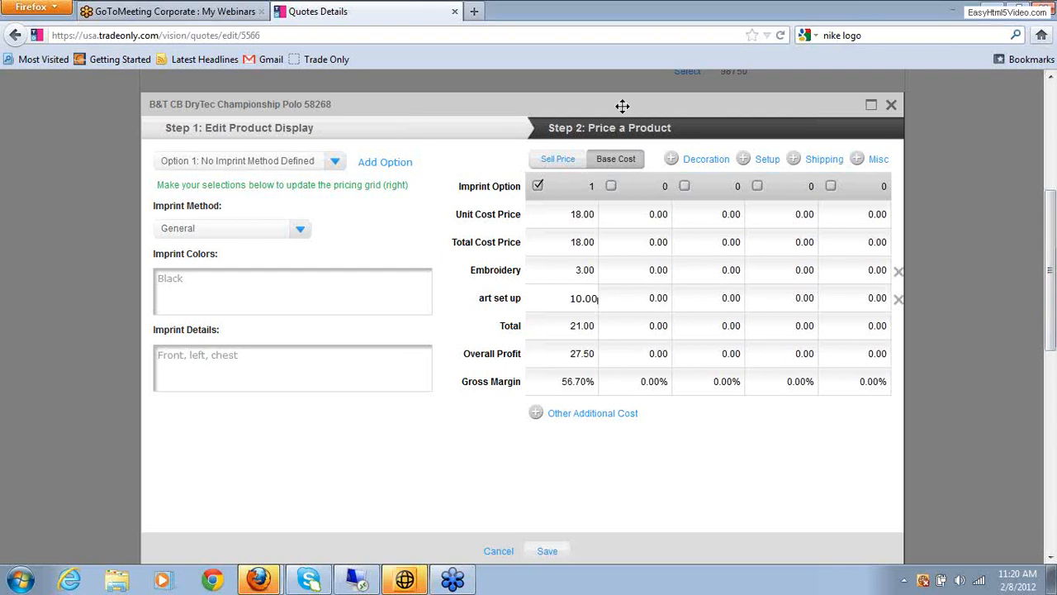
pyautogui.click(553, 159)
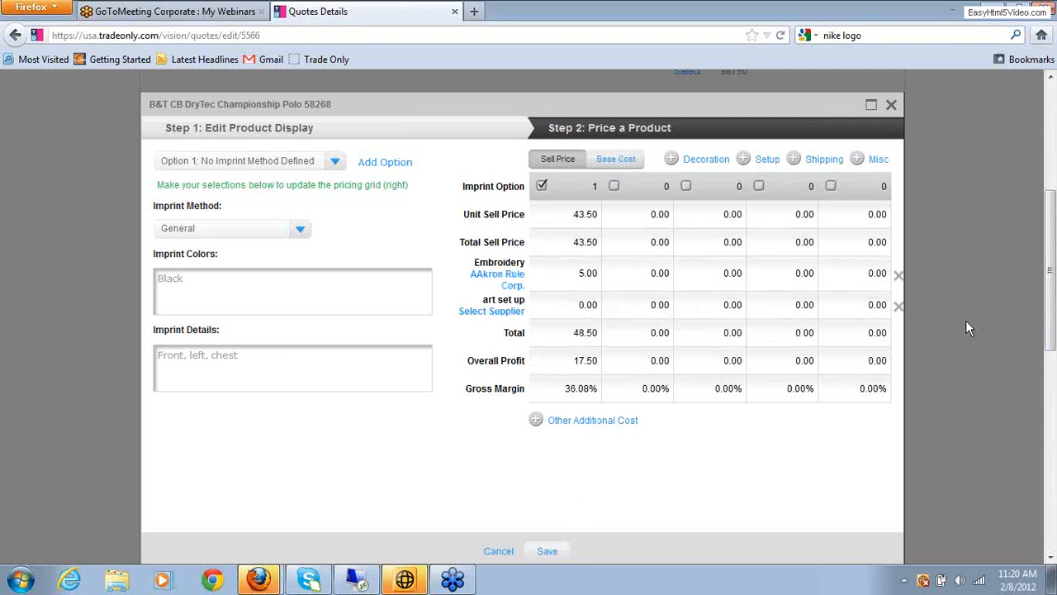
pyautogui.click(898, 307)
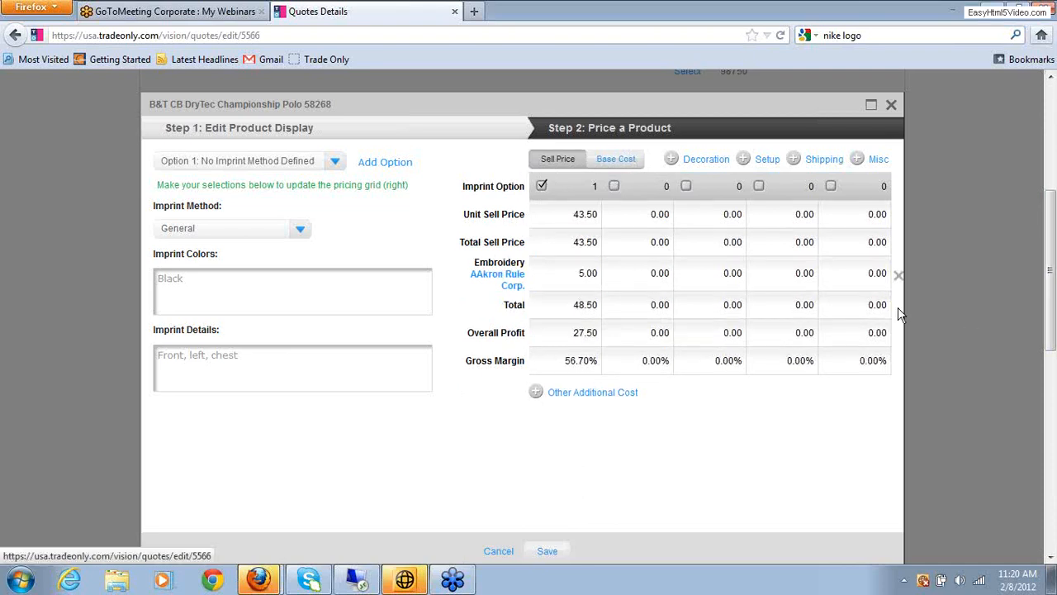
# Save the polo's display and pricing edits and review the products listed in the quote.
pyautogui.click(626, 163)
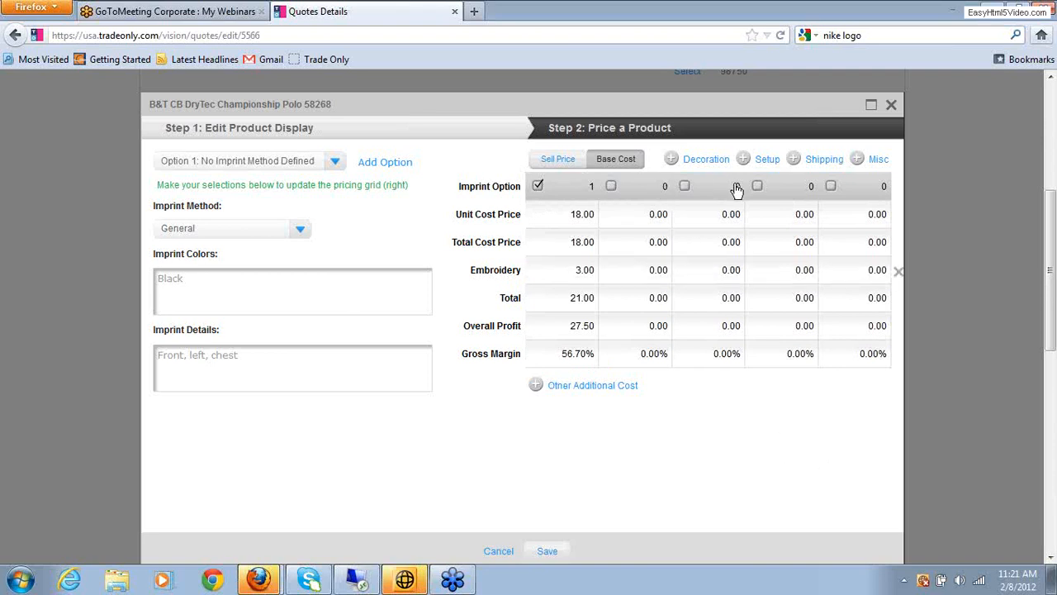
pyautogui.click(667, 186)
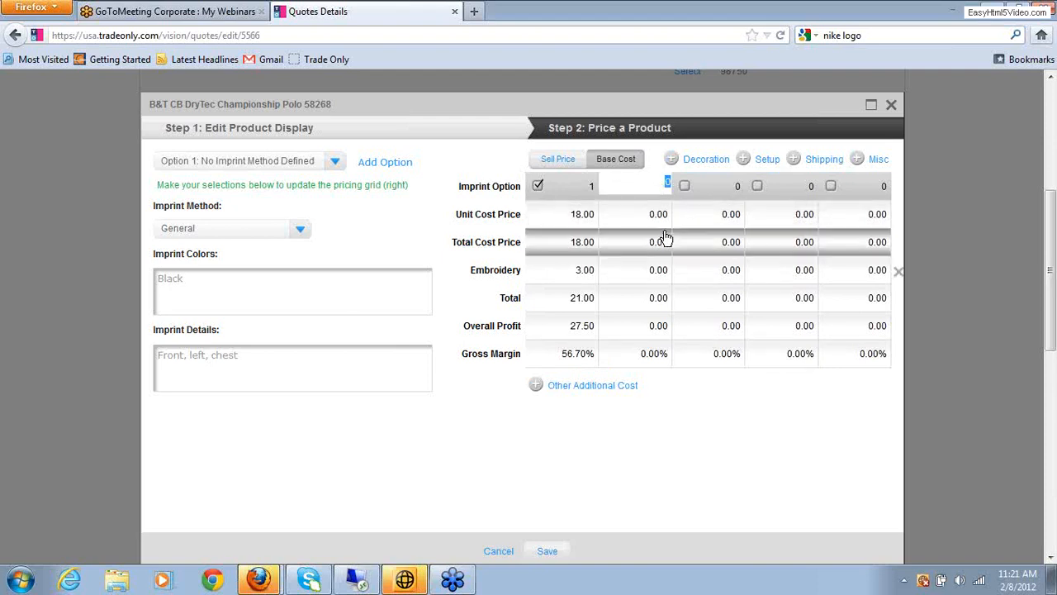
pyautogui.click(717, 457)
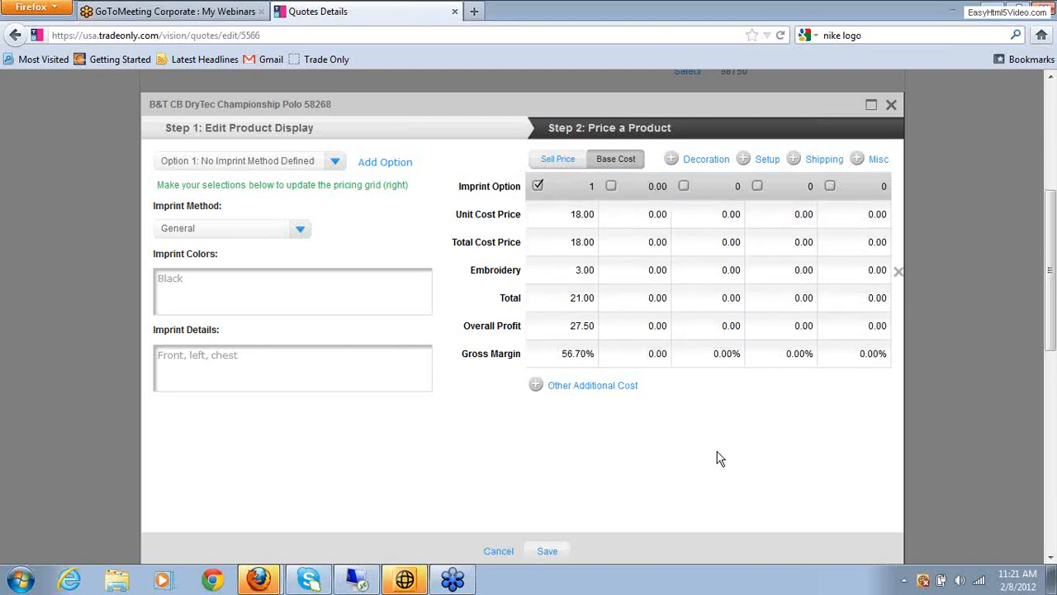
pyautogui.click(547, 553)
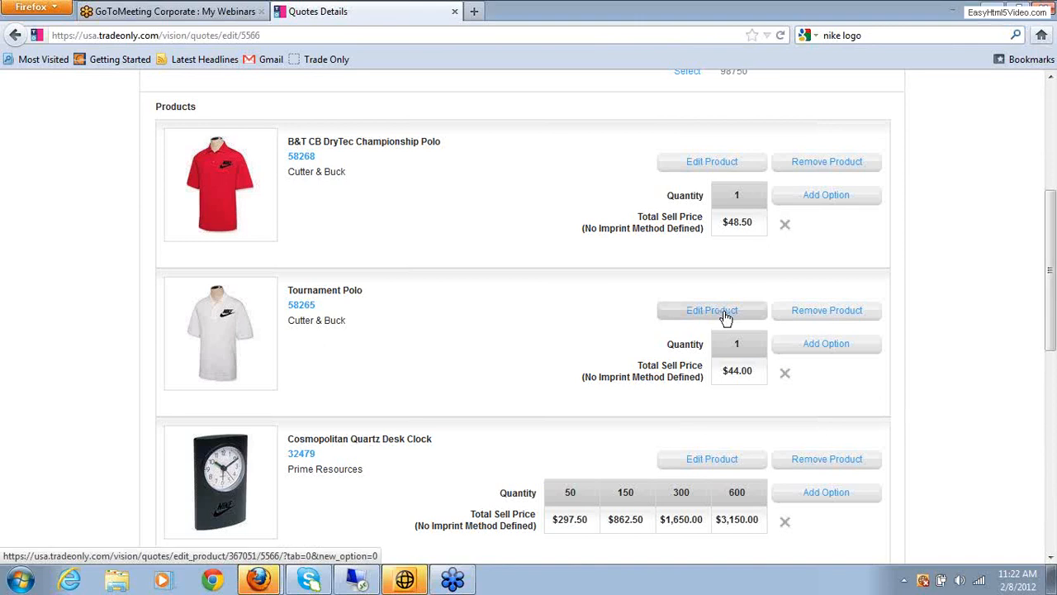
pyautogui.click(1051, 558)
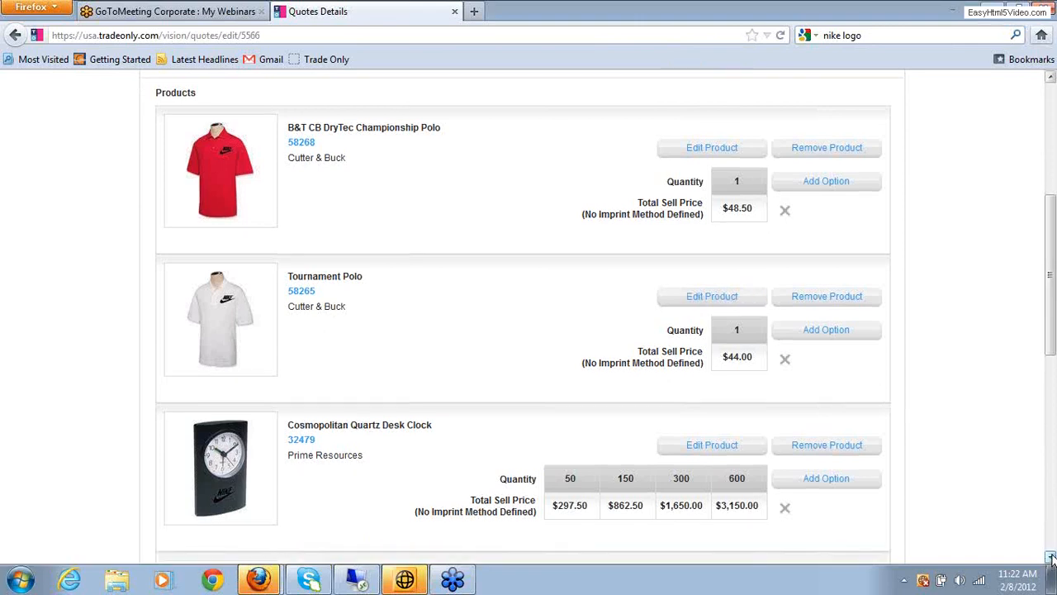
pyautogui.moveTo(1051, 558); pyautogui.dragTo(1051, 558)
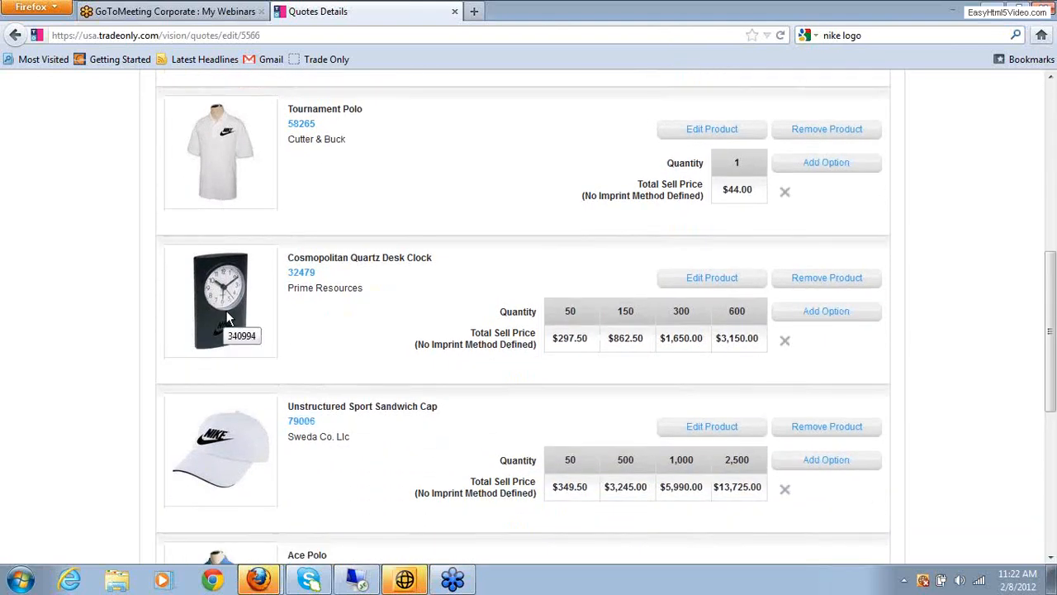
# Edit the Cosmopolitan Quartz Desk Clock's pricing to use a pad imprint with 3 colors.
pyautogui.click(696, 280)
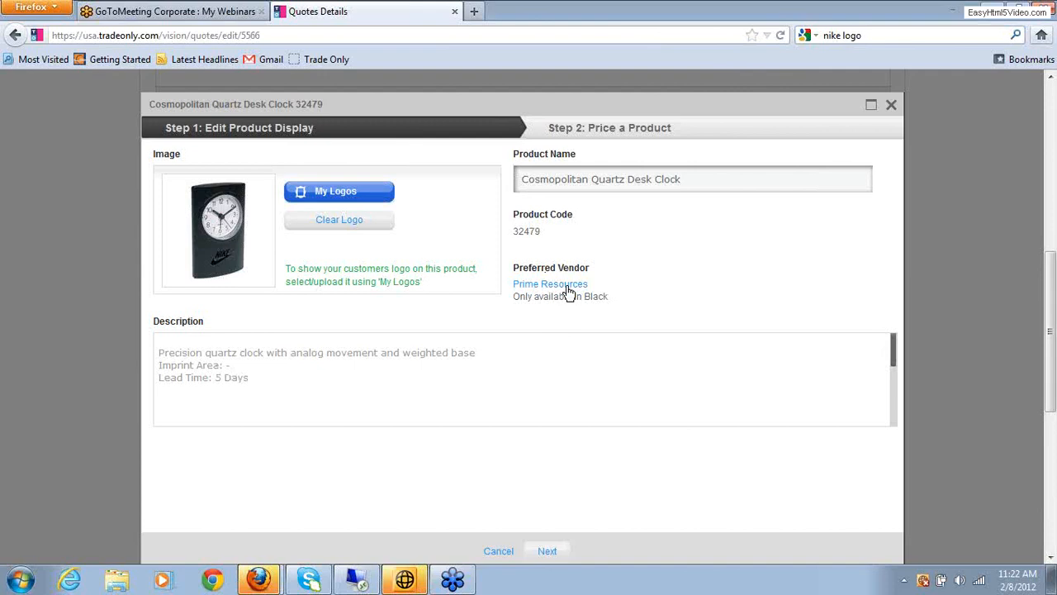
pyautogui.click(576, 133)
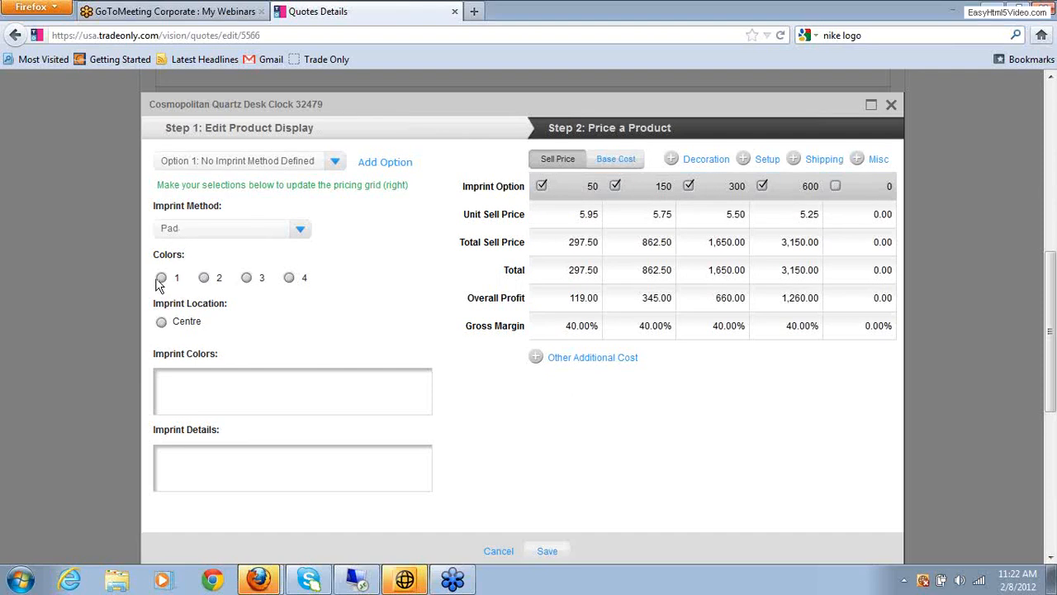
pyautogui.click(248, 278)
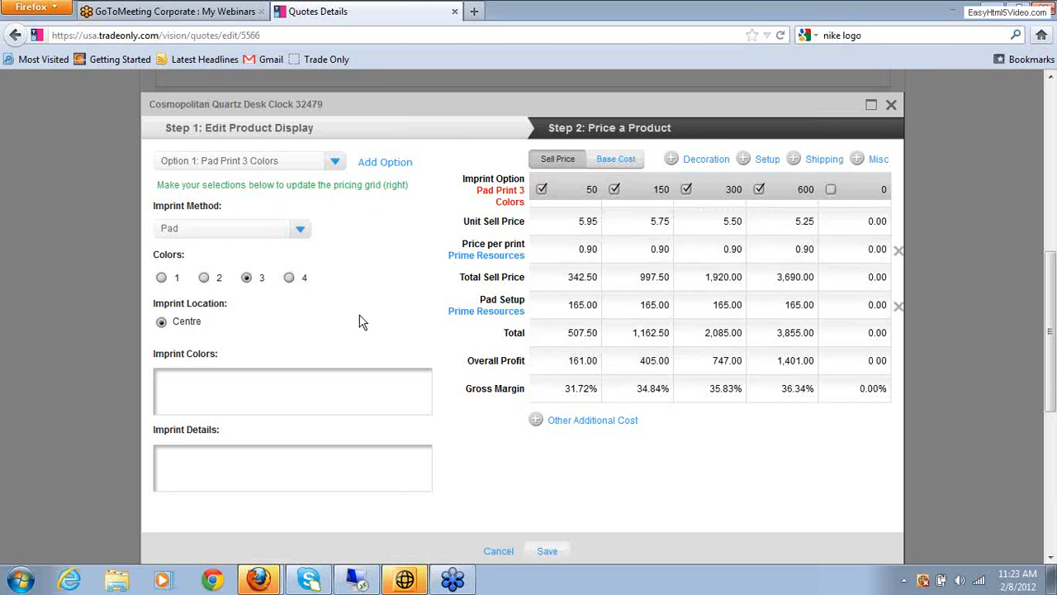
# Exclude quantities 150, 300 and 600 from the desk clock's pricing, keeping only 50, and save the product.
pyautogui.click(617, 161)
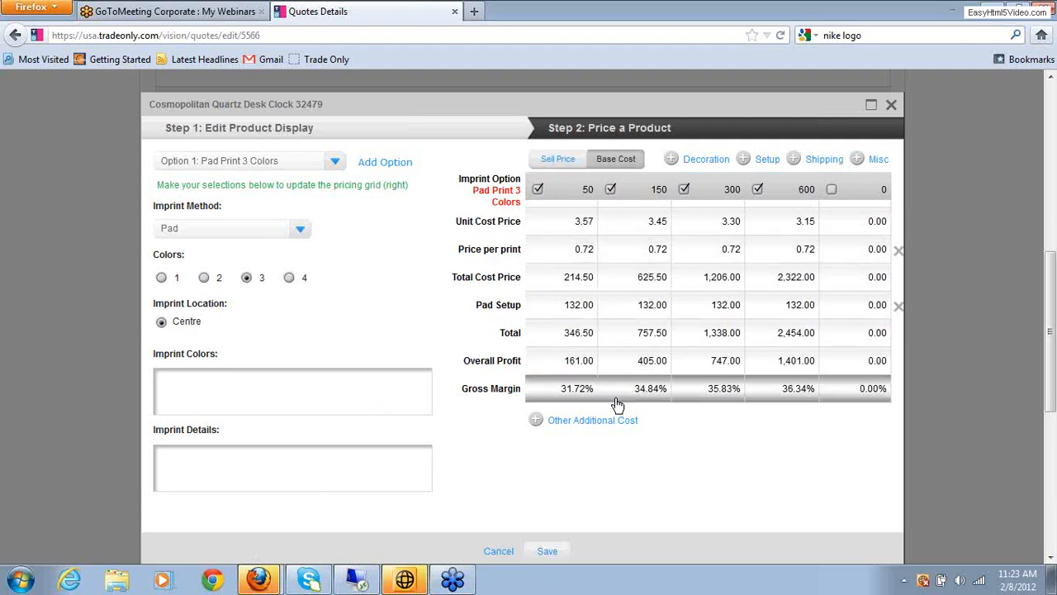
pyautogui.click(610, 190)
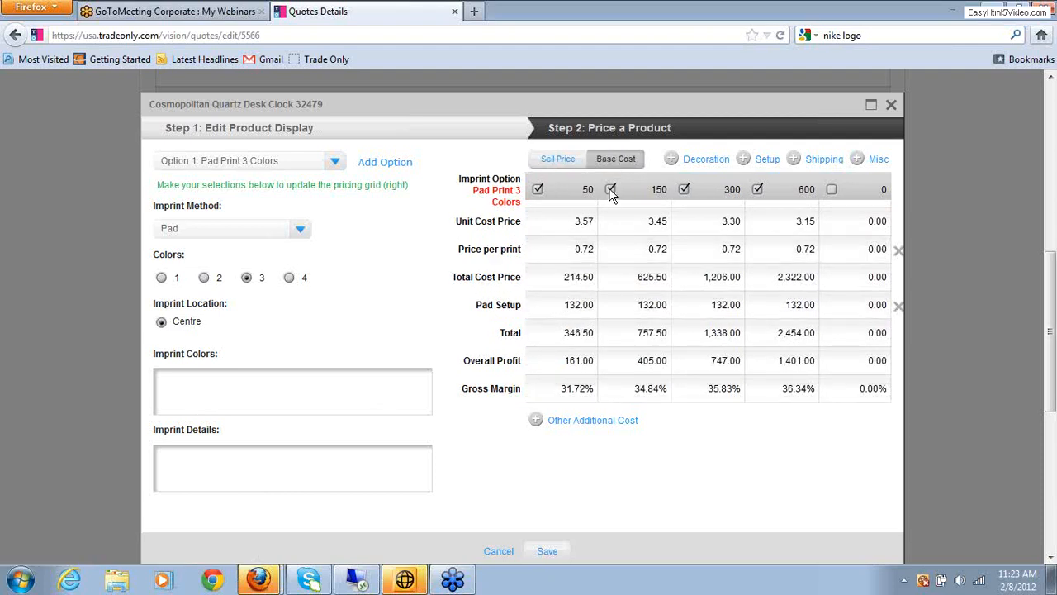
pyautogui.click(684, 190)
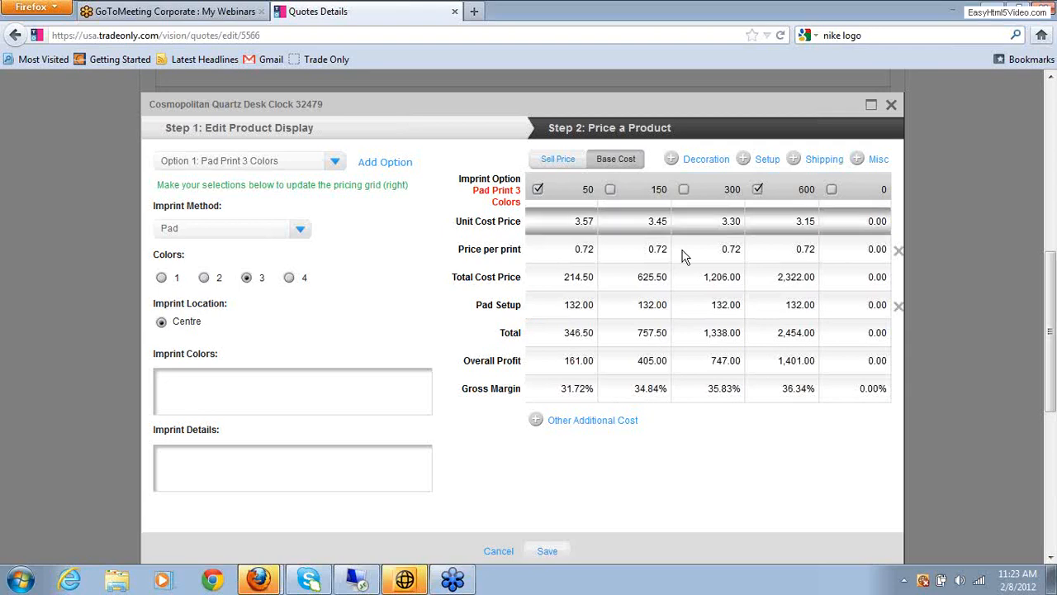
pyautogui.click(558, 158)
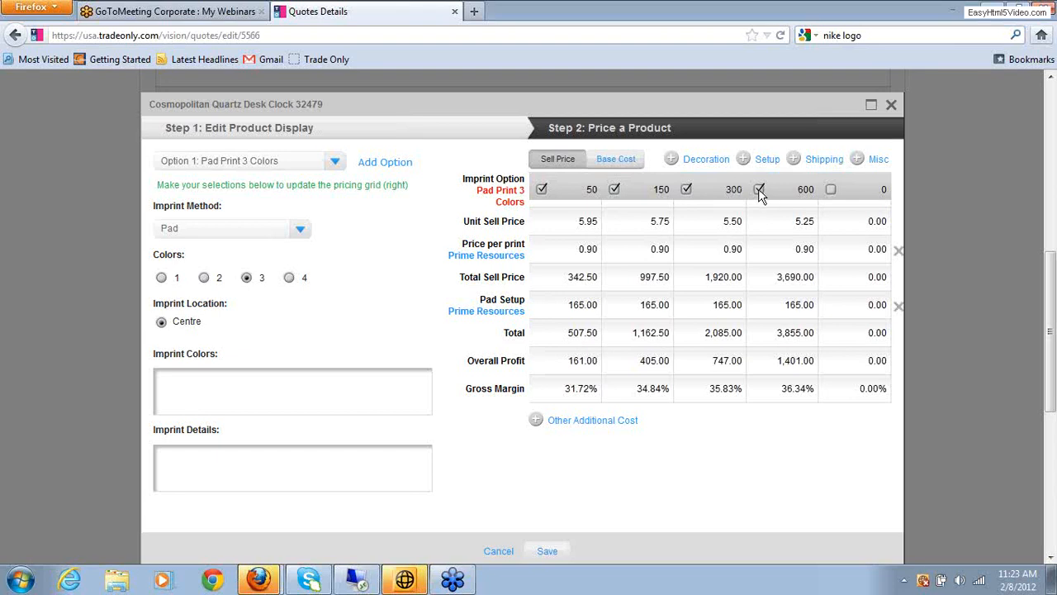
pyautogui.click(686, 189)
pyautogui.click(548, 551)
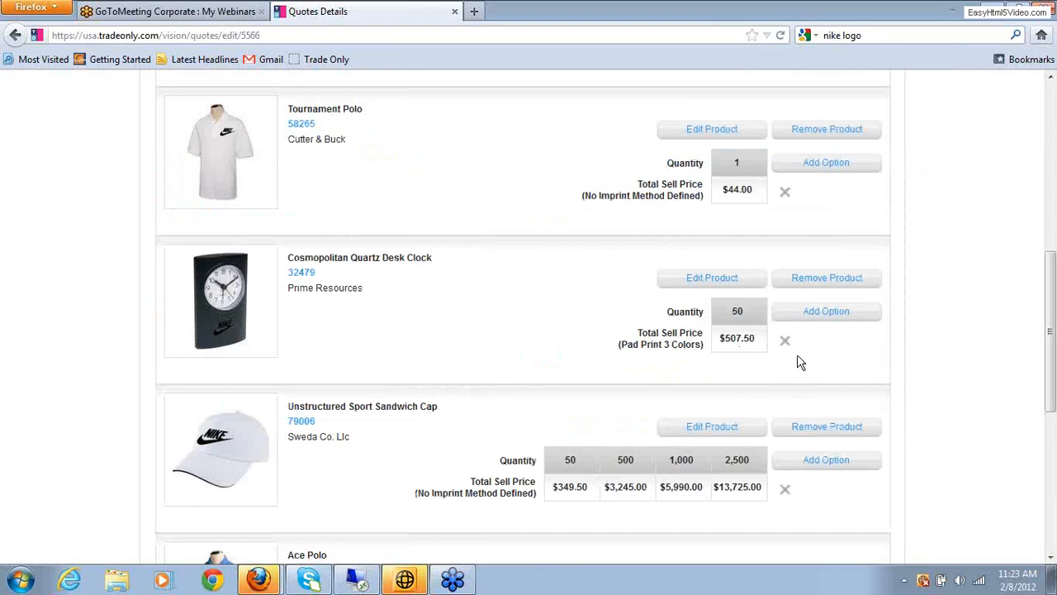
# Examine the new-product form's details, colors and sizes, customization, cost/sell pricing and images sections, and close it without adding a product.
pyautogui.moveTo(1054, 382); pyautogui.dragTo(1054, 453)
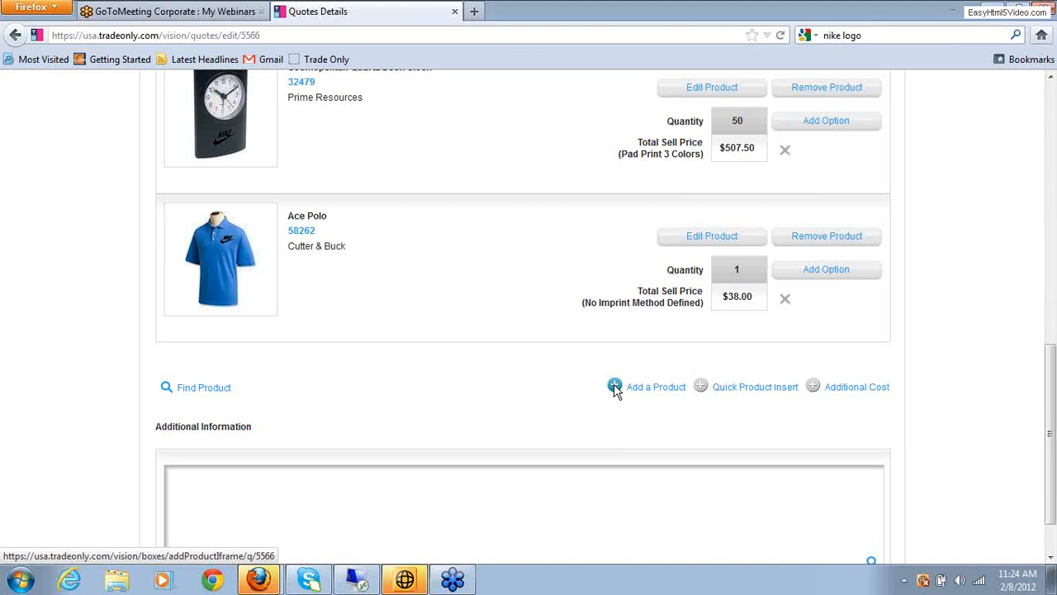
pyautogui.click(615, 389)
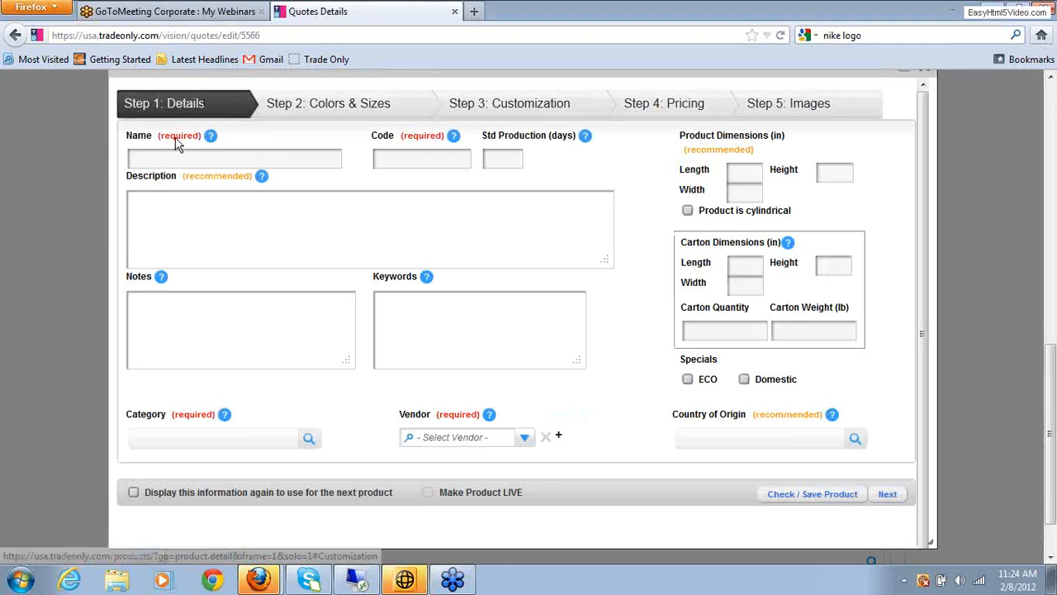
pyautogui.click(333, 107)
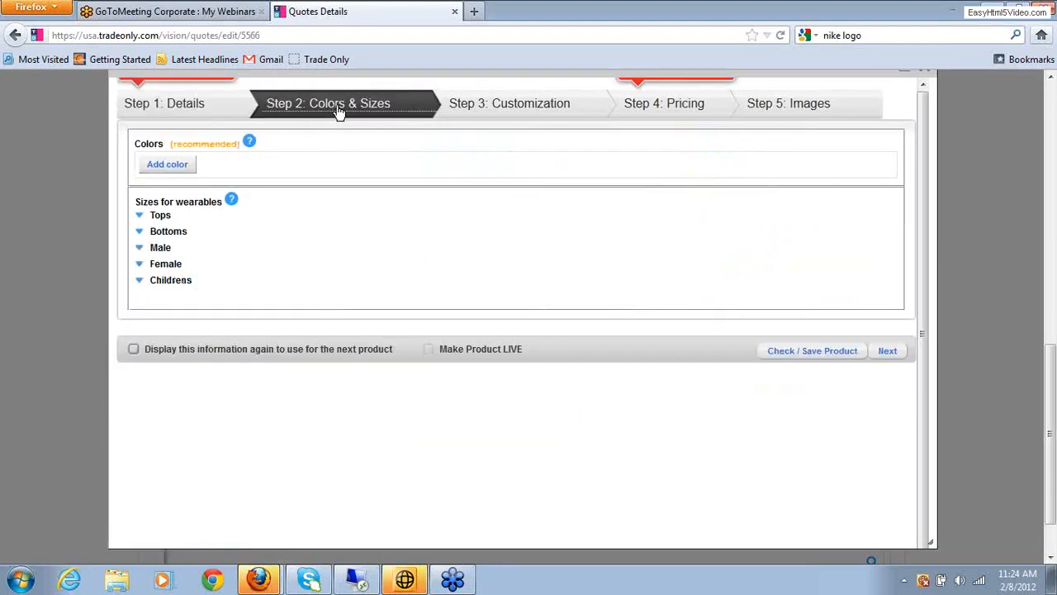
pyautogui.click(489, 110)
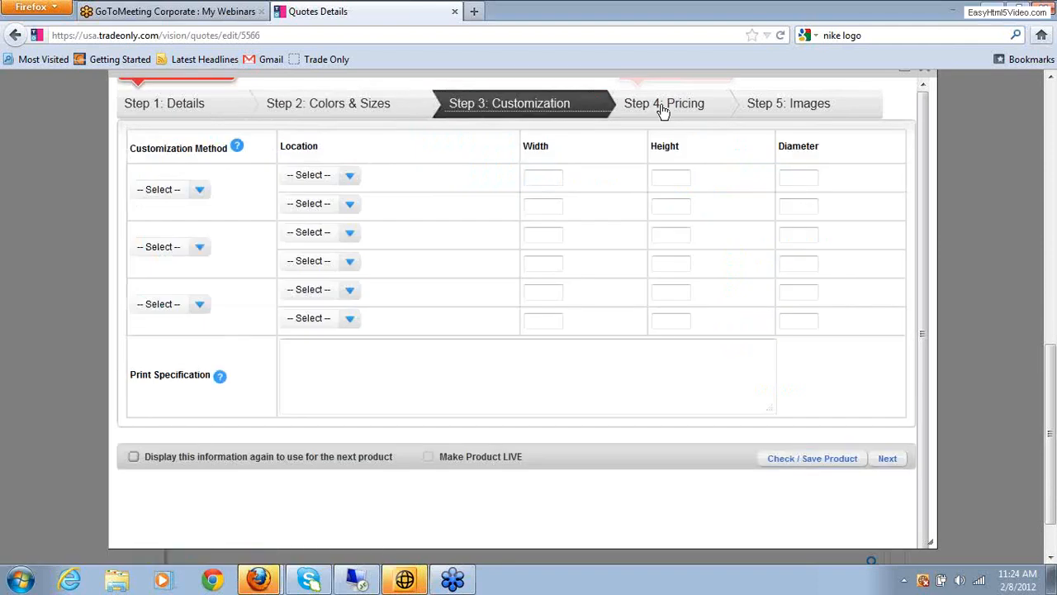
pyautogui.click(661, 108)
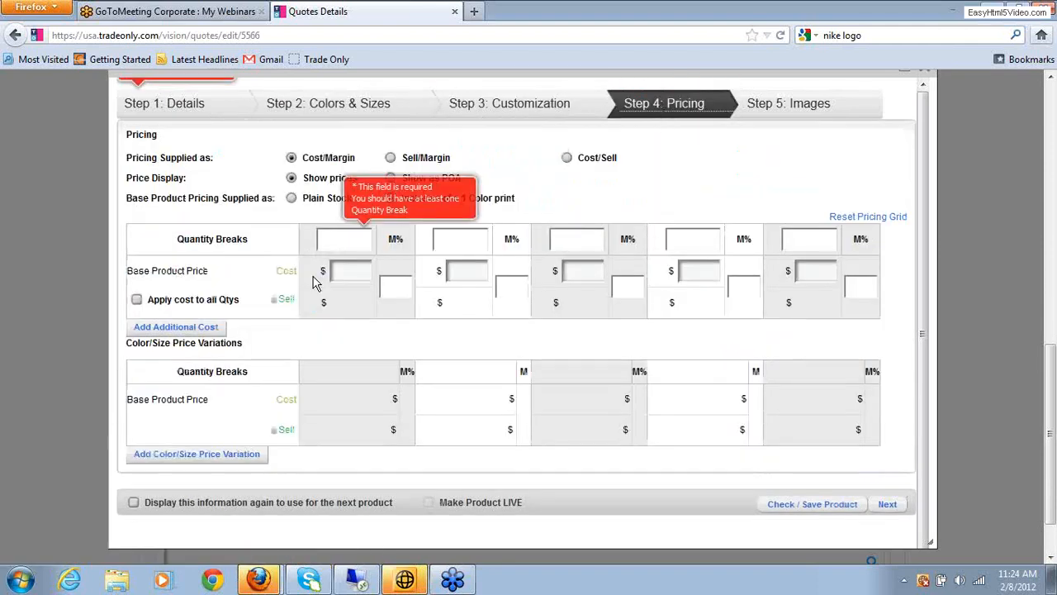
pyautogui.click(567, 158)
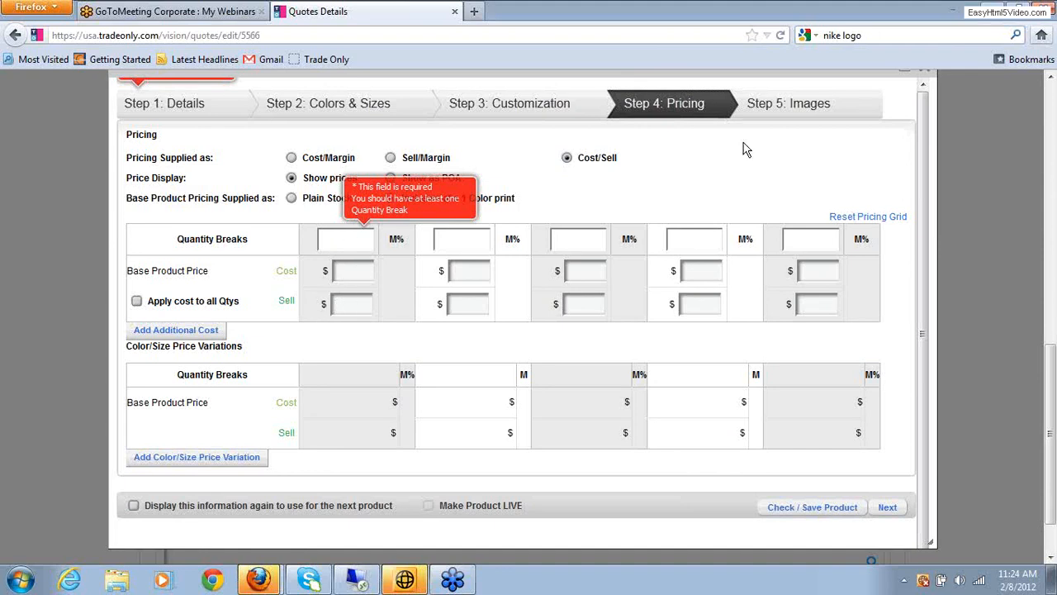
pyautogui.click(762, 105)
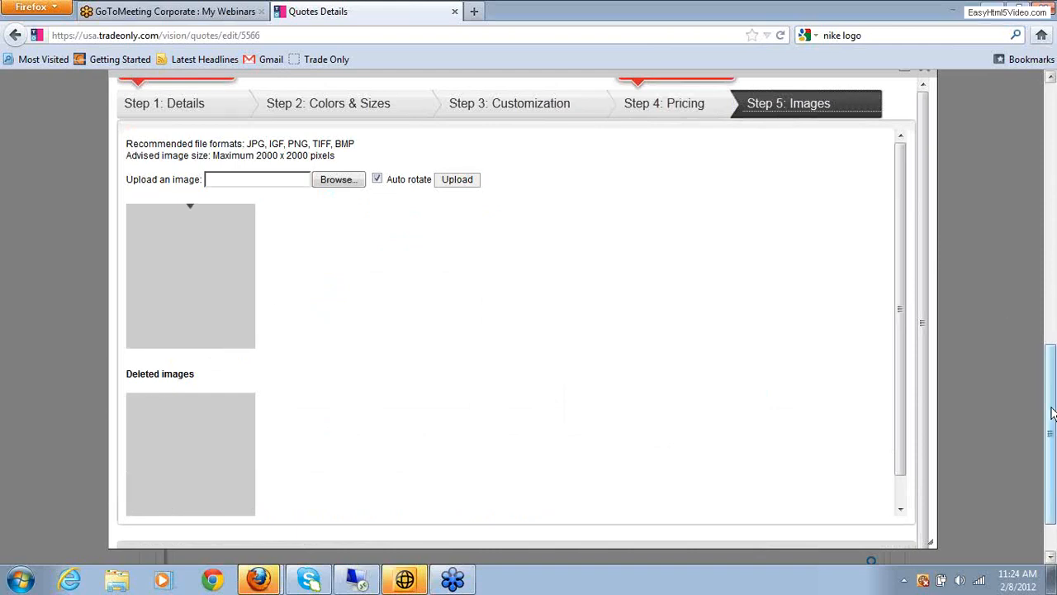
pyautogui.scroll(3, 1051, 412)
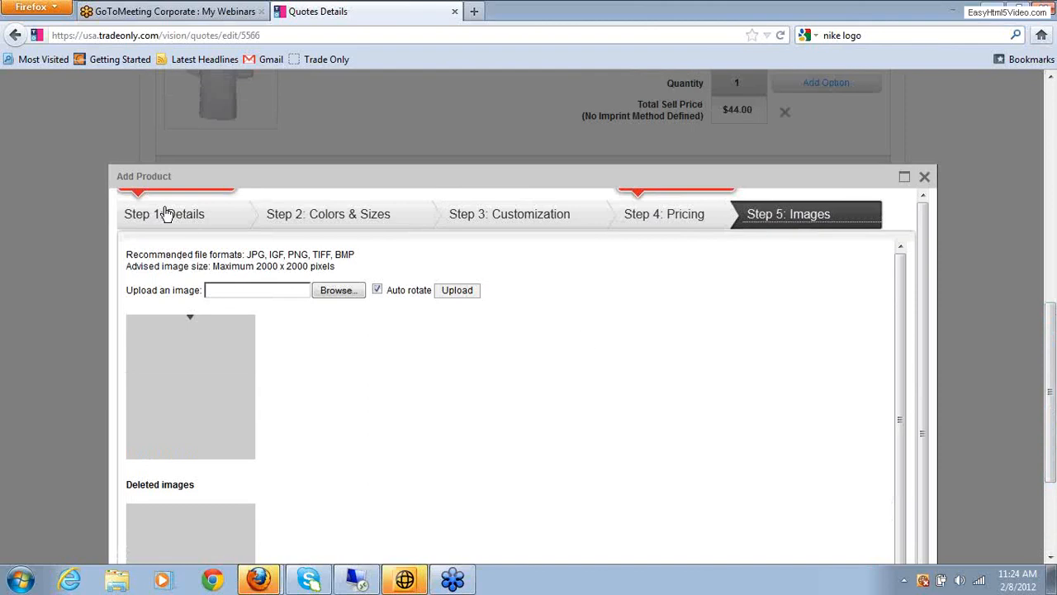
pyautogui.click(165, 214)
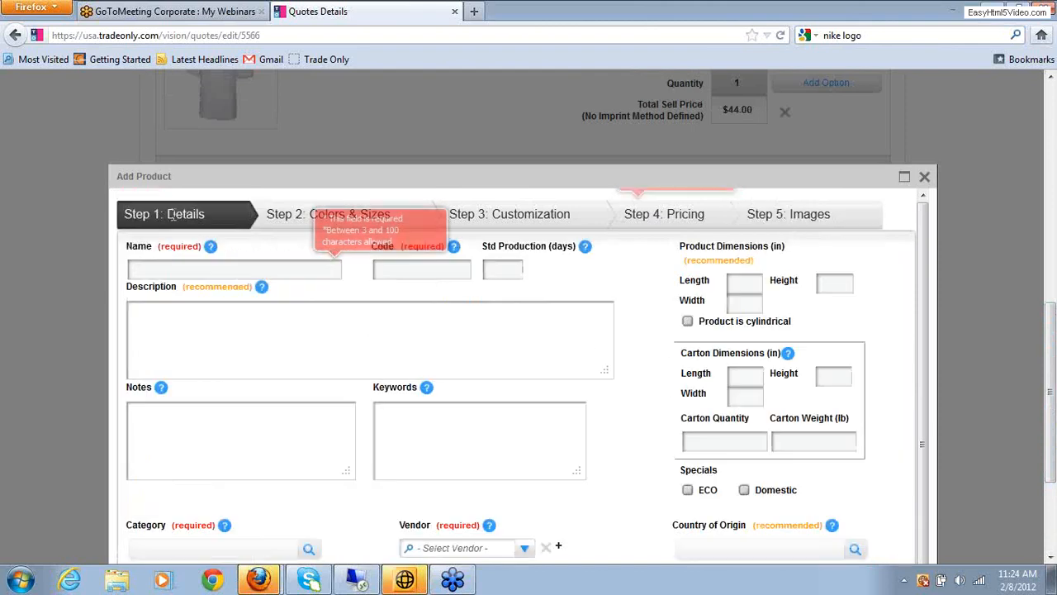
pyautogui.click(924, 179)
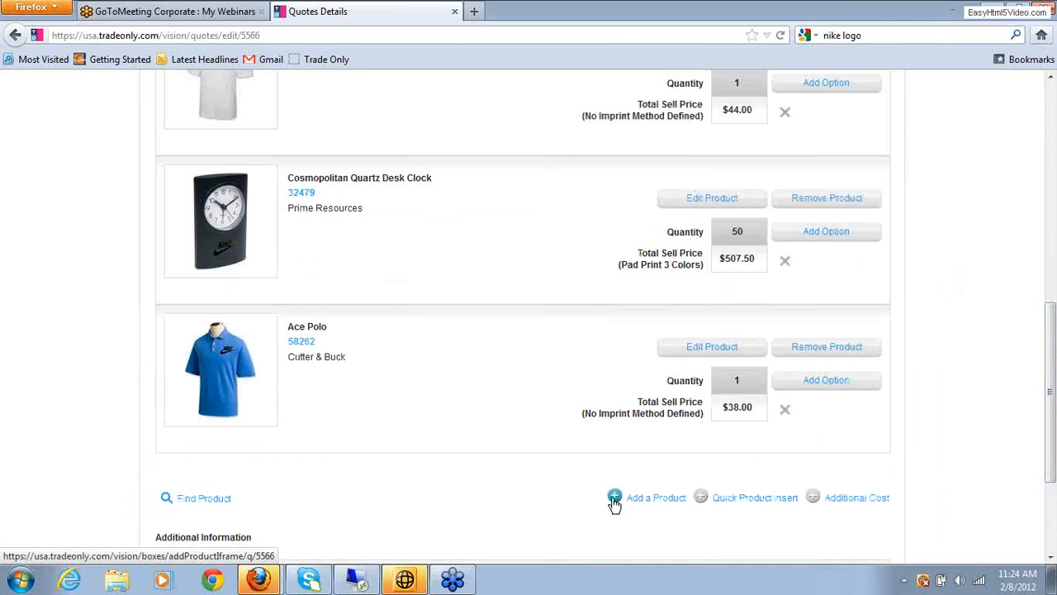
# Start a quick product entry with quantity 100, unit selling price 3.50 and unit cost price 2.00.
pyautogui.click(702, 502)
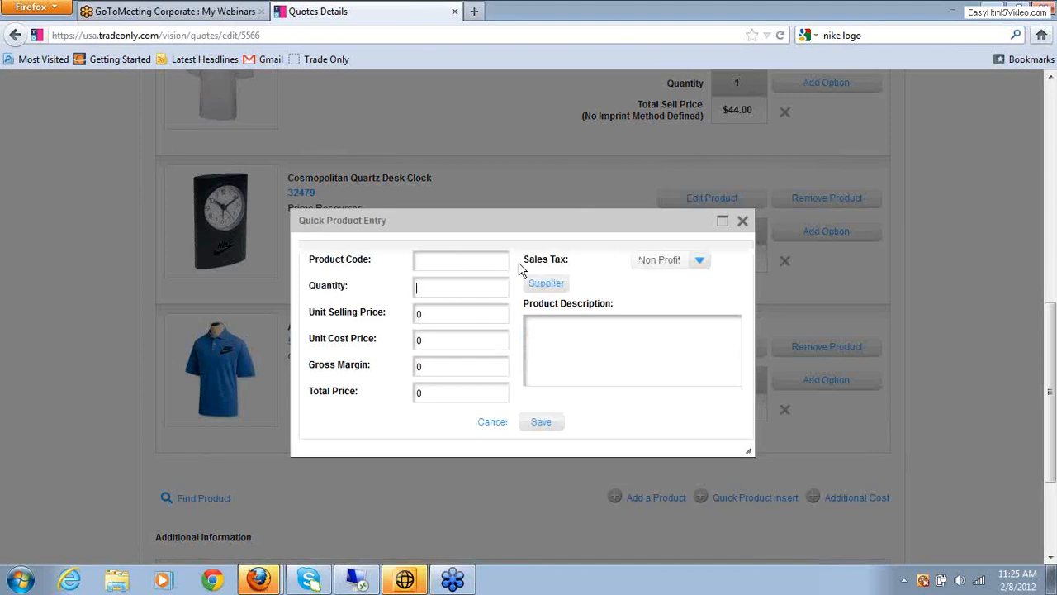
pyautogui.write('00')
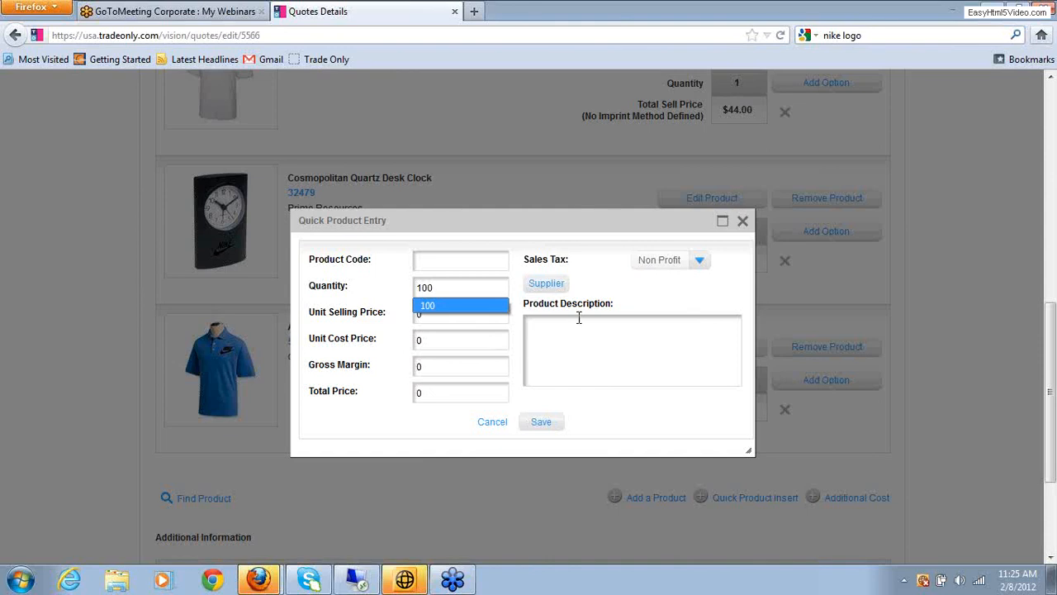
pyautogui.click(571, 346)
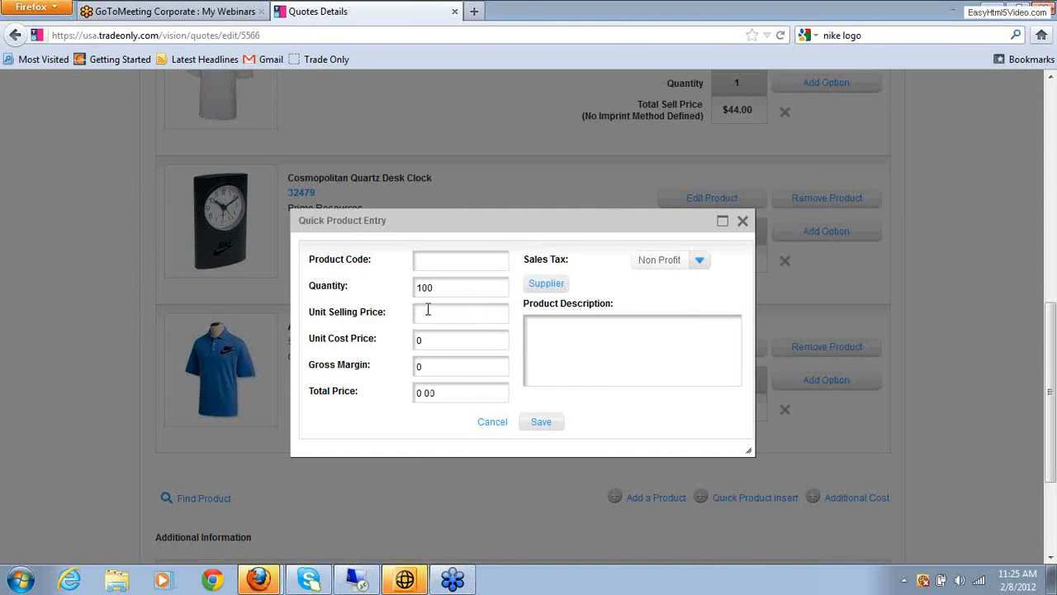
pyautogui.write('3')
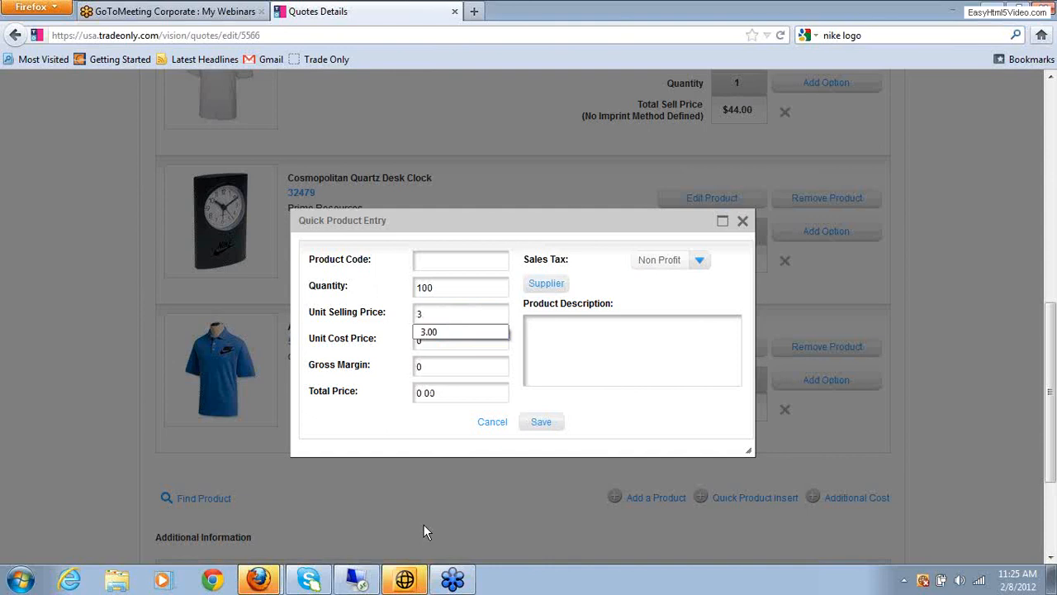
pyautogui.write('.5')
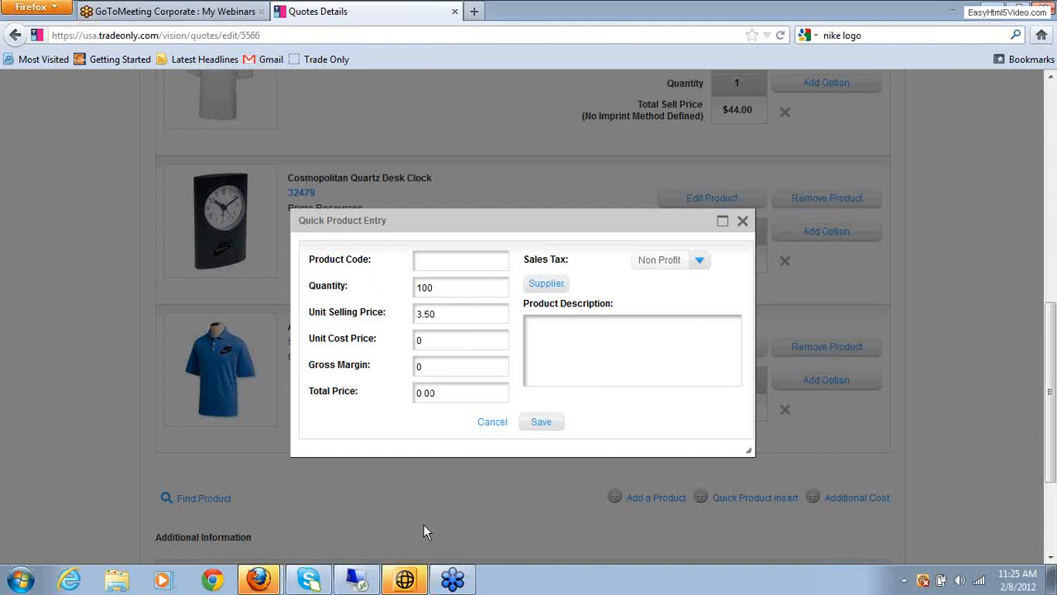
pyautogui.click(425, 339)
pyautogui.write('2')
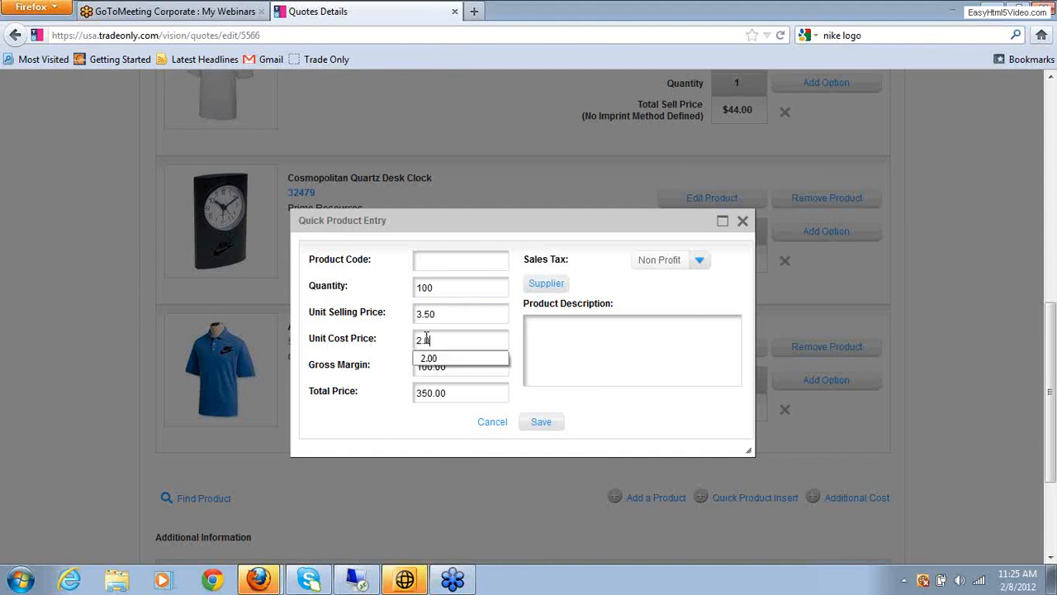
pyautogui.click(458, 428)
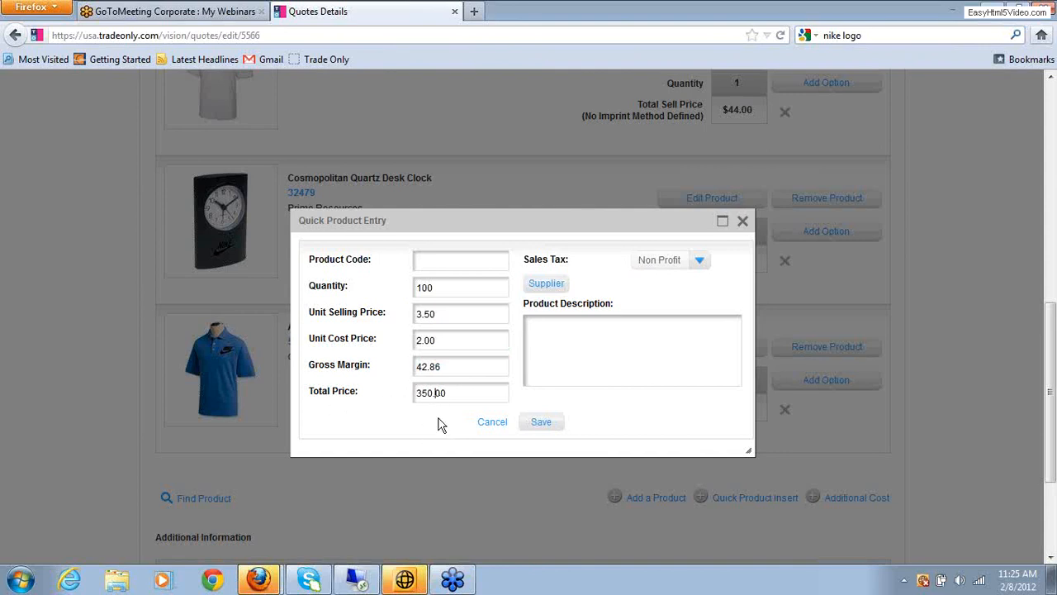
# Describe the quick-entry product as "Bottle Water" and save it to the quote.
pyautogui.click(543, 323)
pyautogui.write('Bottle Water')
pyautogui.click(541, 423)
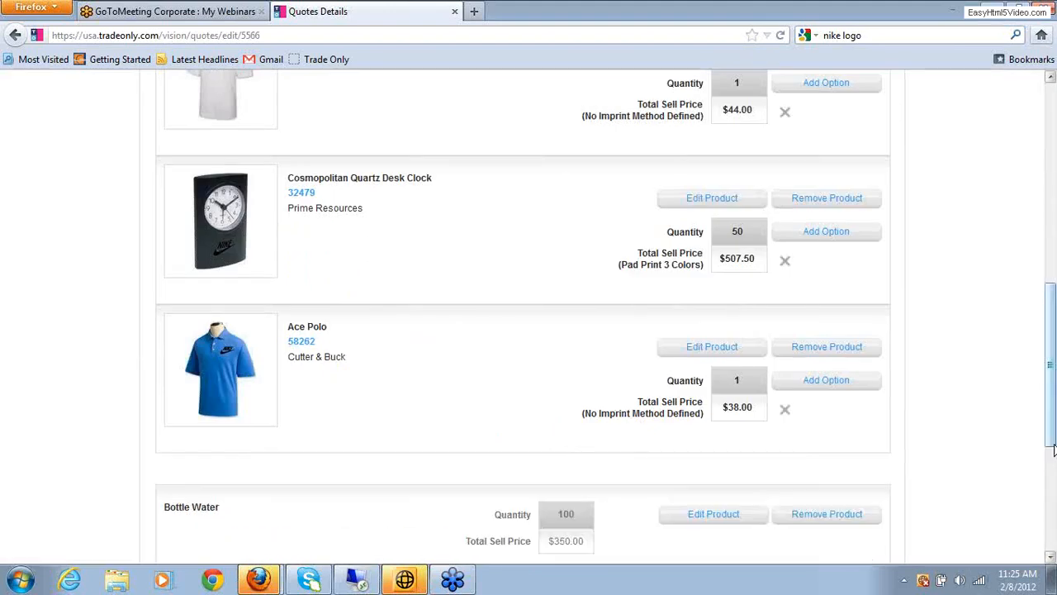
pyautogui.scroll(-3, 1051, 486)
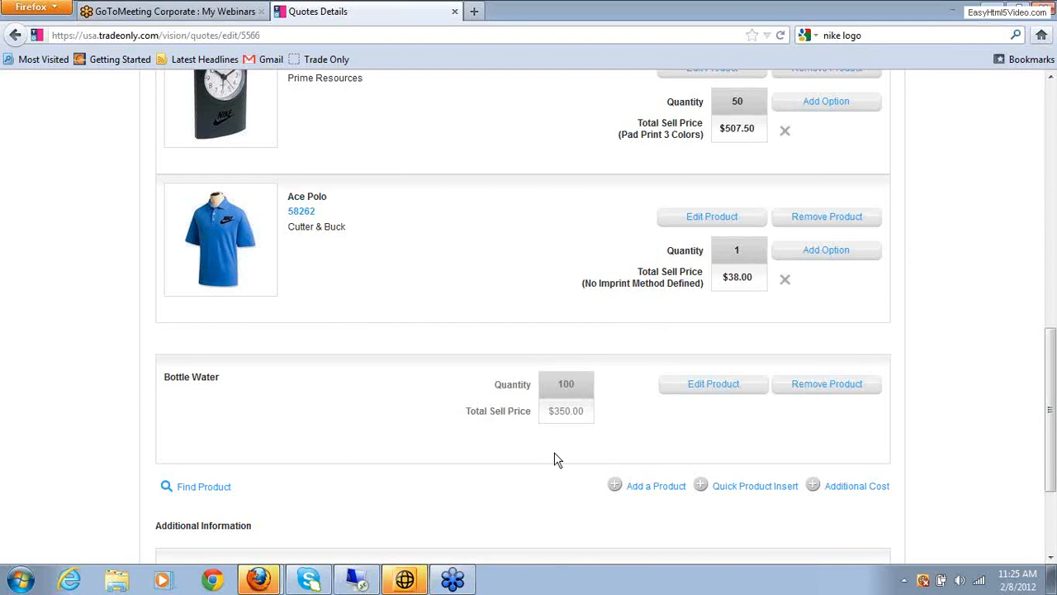
# Switch the quote to its design view and include a cover page with the Red Swirl background.
pyautogui.moveTo(1050, 485); pyautogui.dragTo(1052, 516)
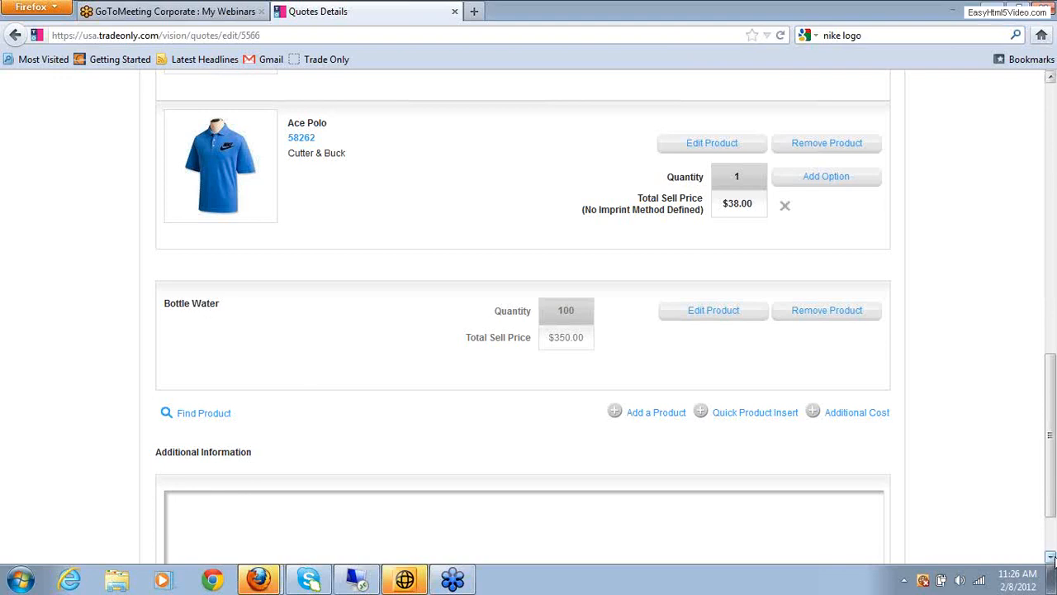
pyautogui.click(1052, 559)
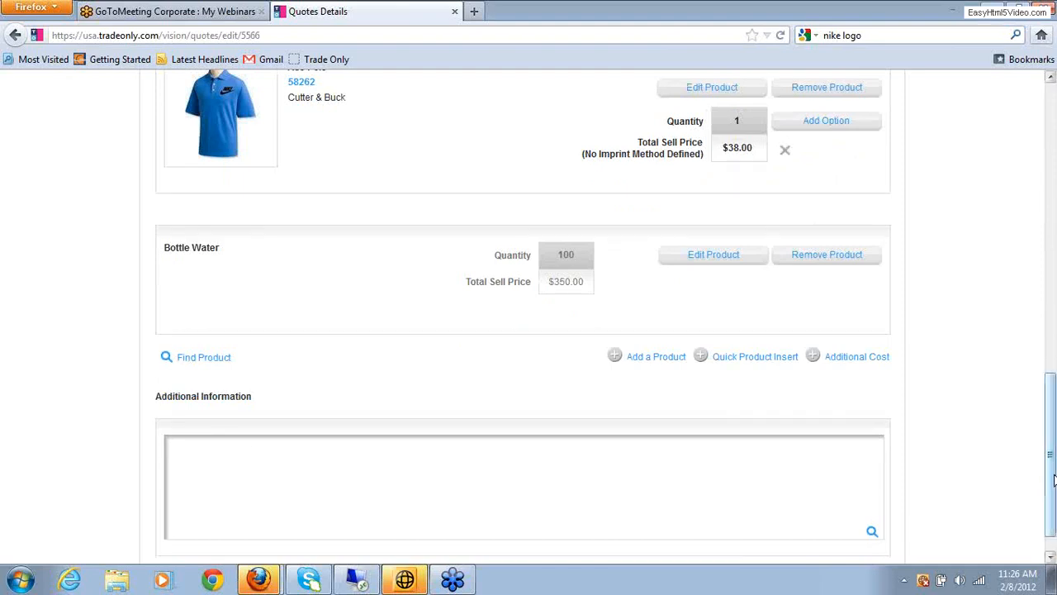
pyautogui.moveTo(1052, 488); pyautogui.dragTo(1052, 194)
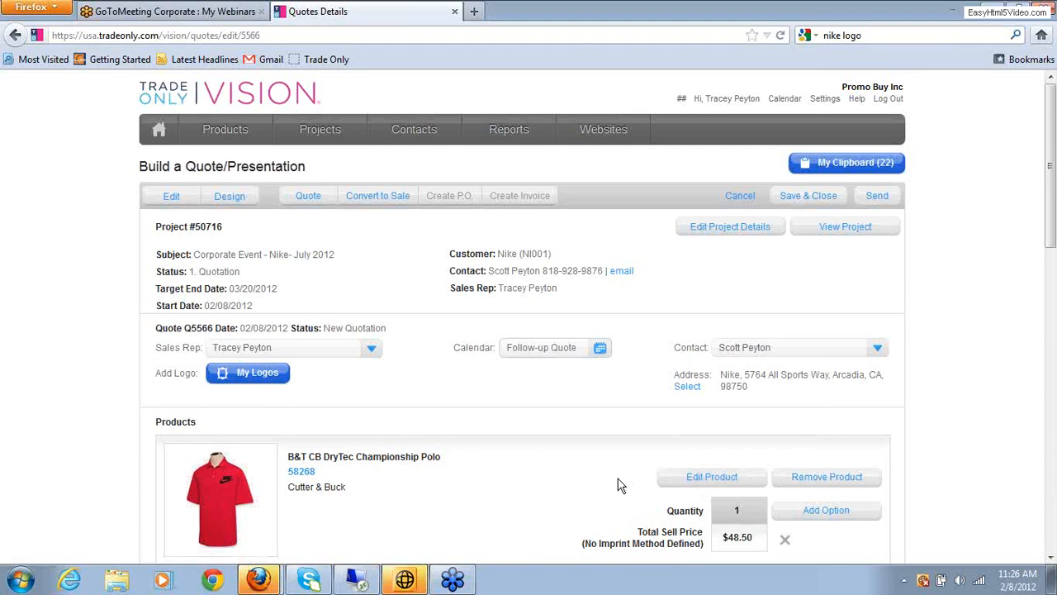
pyautogui.click(1051, 558)
pyautogui.click(1051, 559)
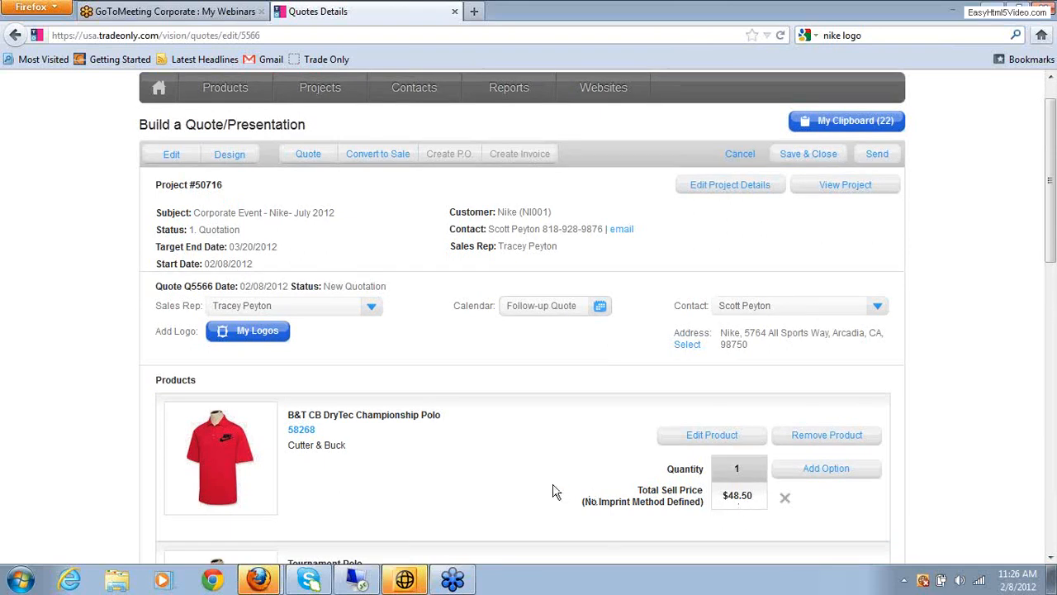
pyautogui.click(230, 155)
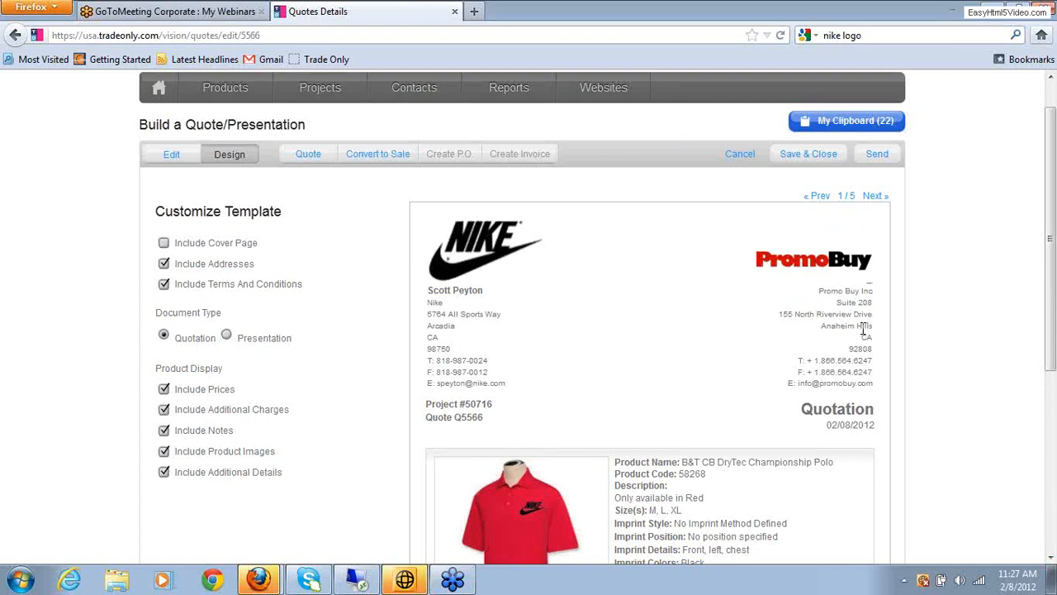
pyautogui.click(1051, 559)
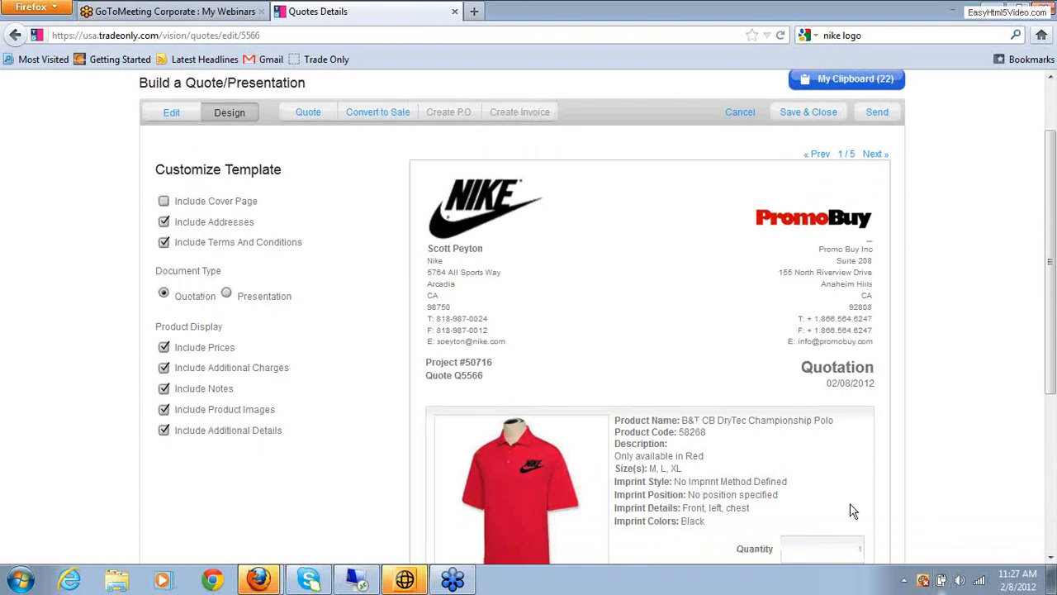
pyautogui.click(164, 202)
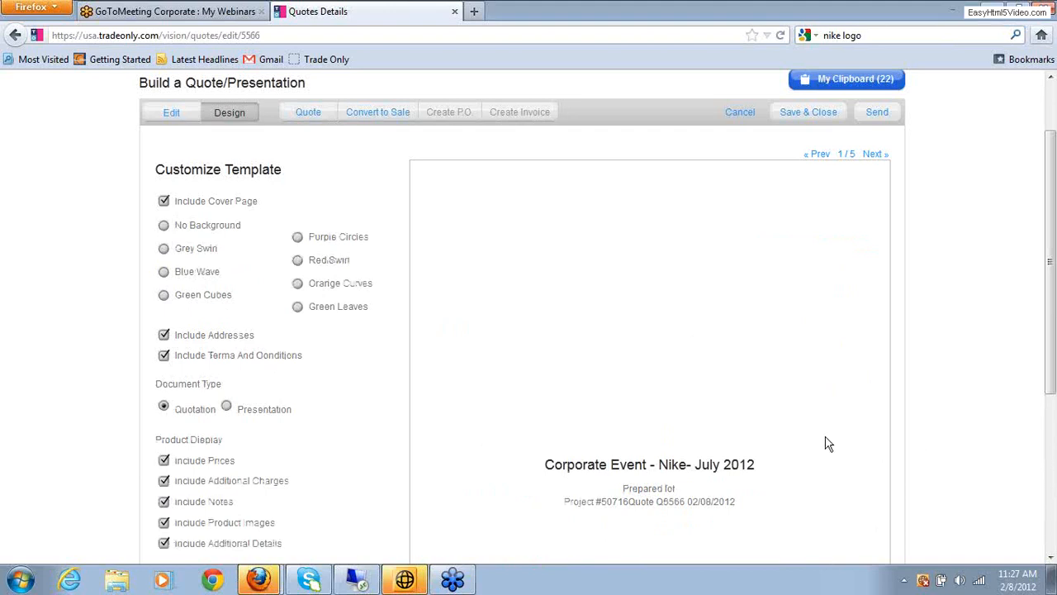
pyautogui.click(298, 261)
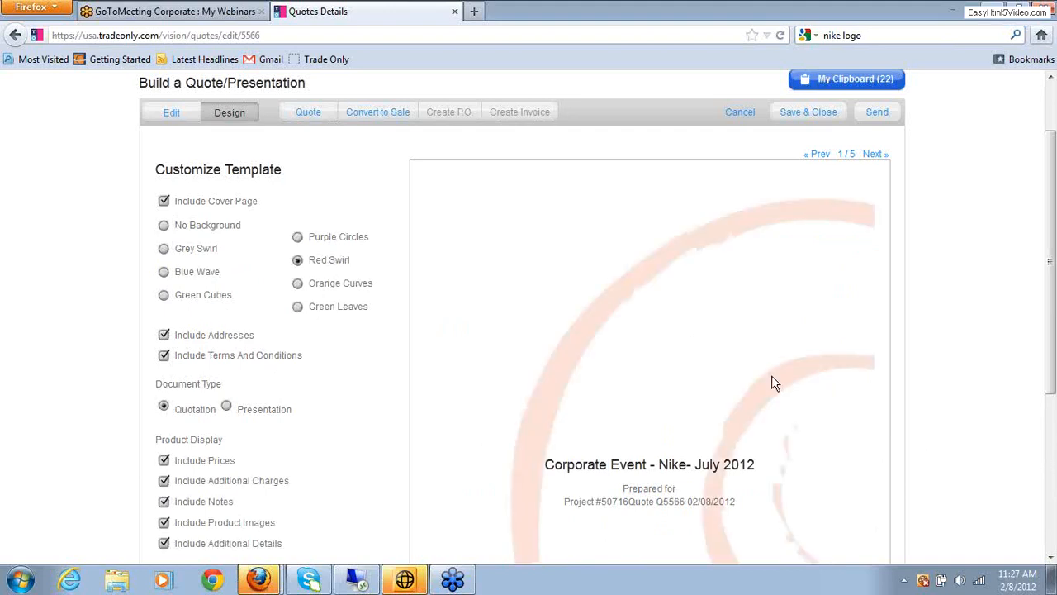
# Exclude additional charges, notes and additional details from the quote template's product display.
pyautogui.click(1050, 558)
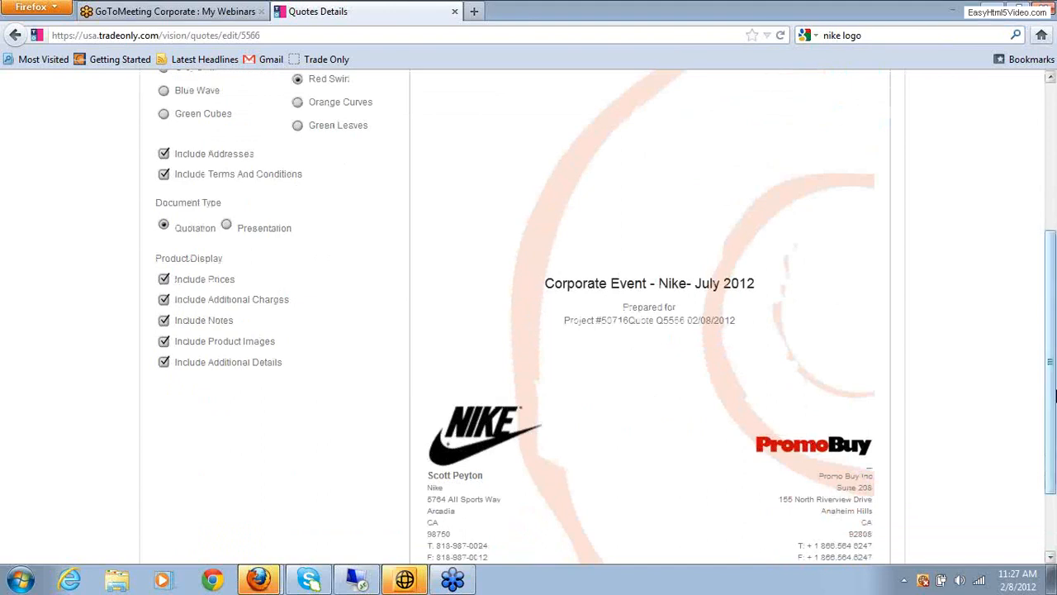
pyautogui.moveTo(1051, 381); pyautogui.dragTo(1052, 309)
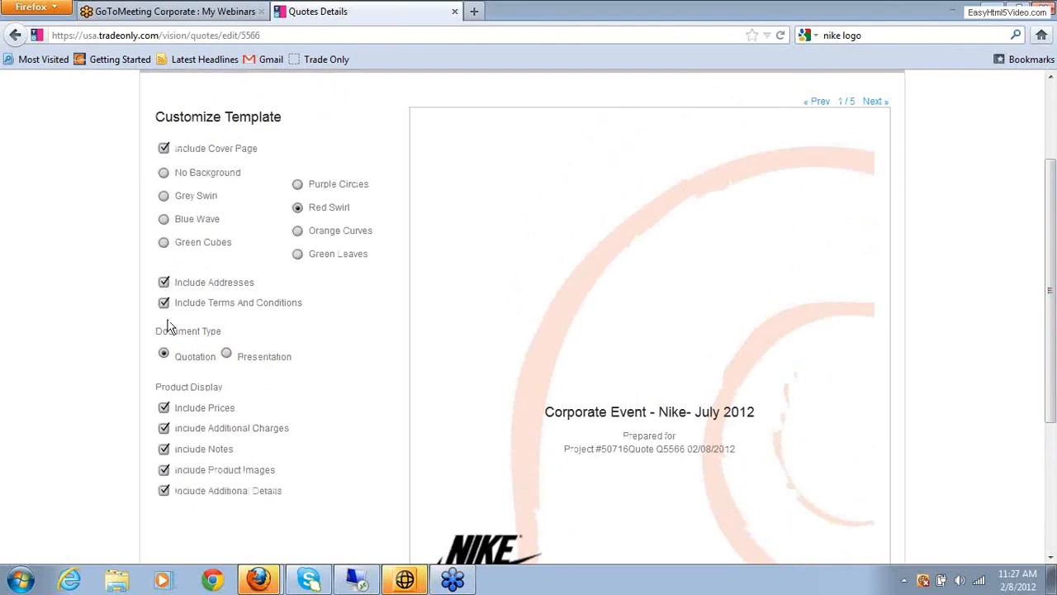
pyautogui.click(164, 429)
pyautogui.click(164, 450)
pyautogui.click(164, 491)
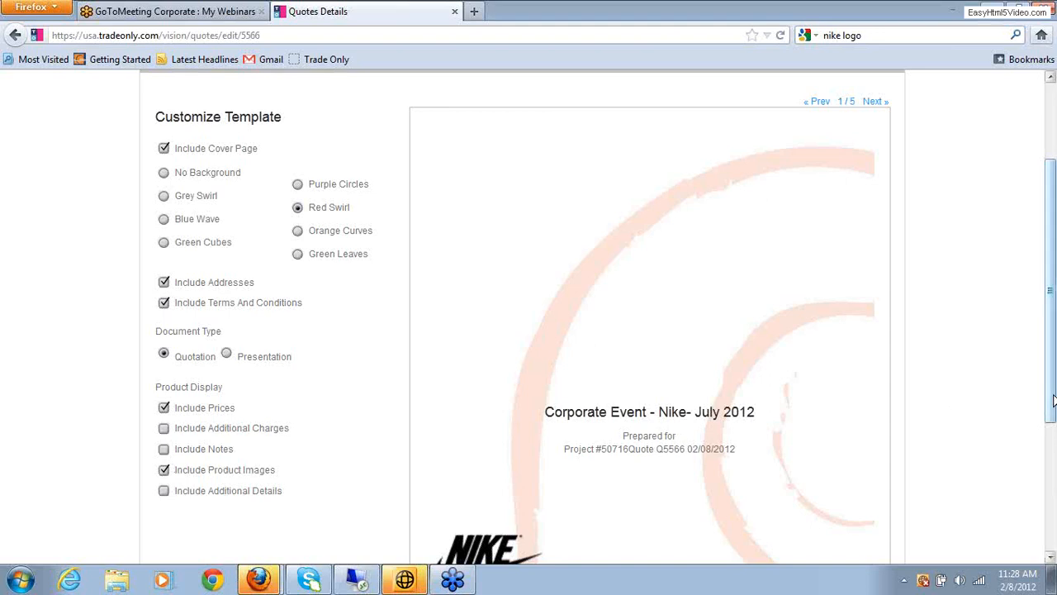
# Page through the quote preview to check the layout of the polo and desk clock pages.
pyautogui.scroll(1, 1053, 399)
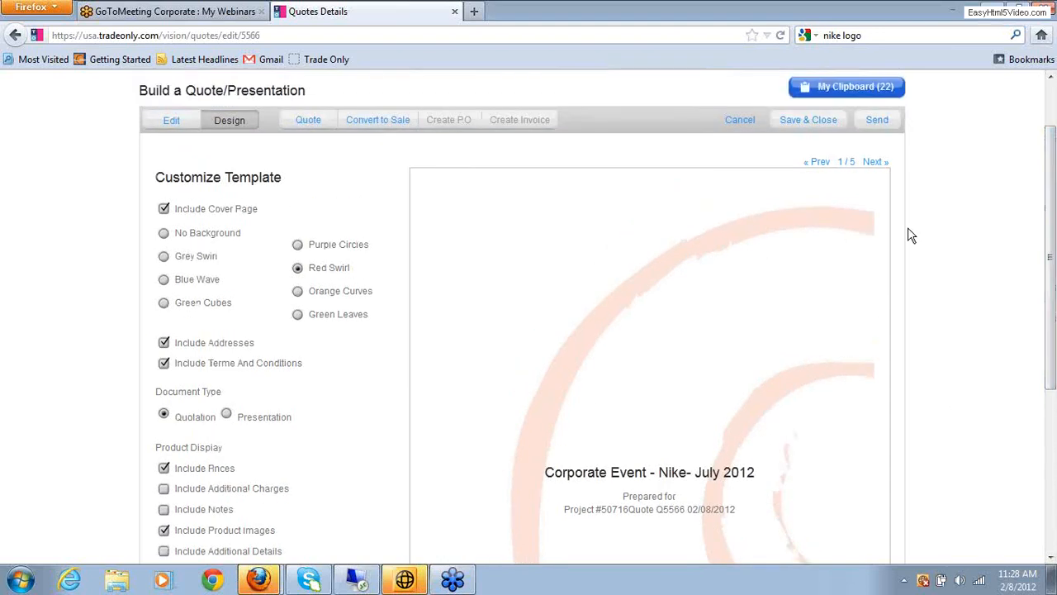
pyautogui.click(875, 163)
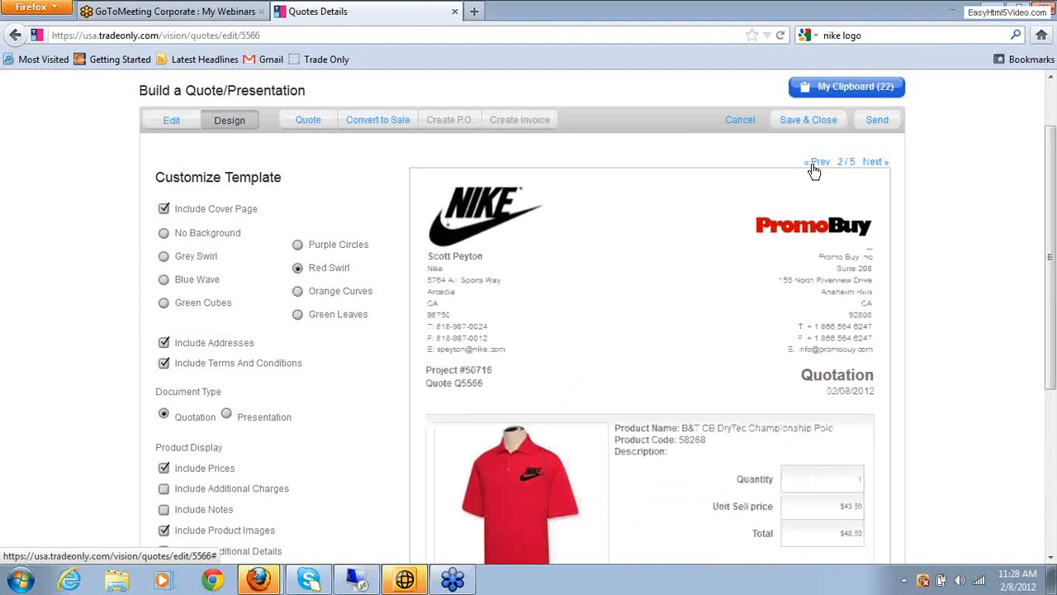
pyautogui.click(876, 165)
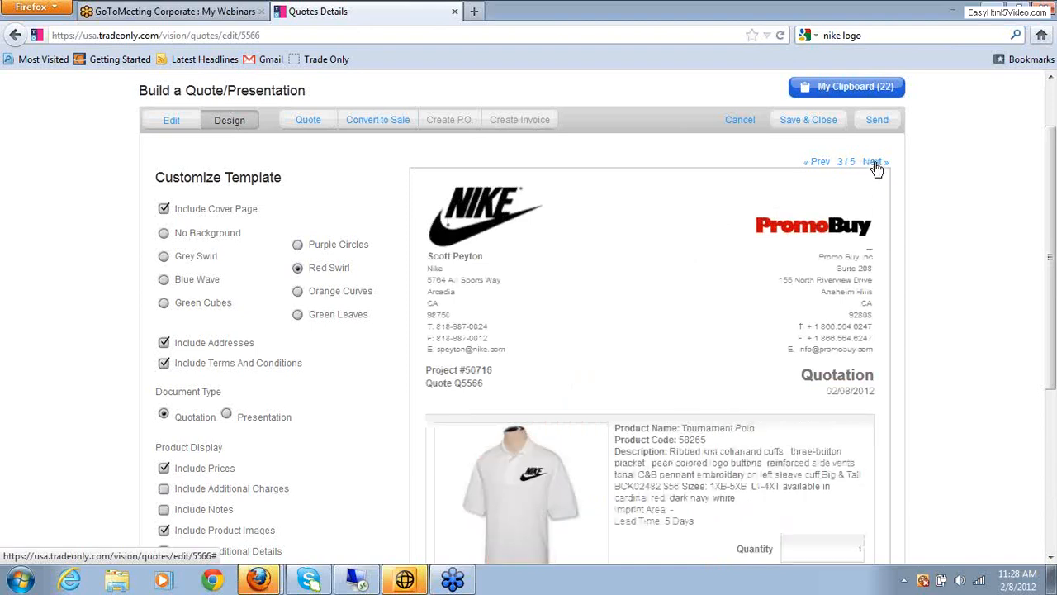
pyautogui.click(875, 165)
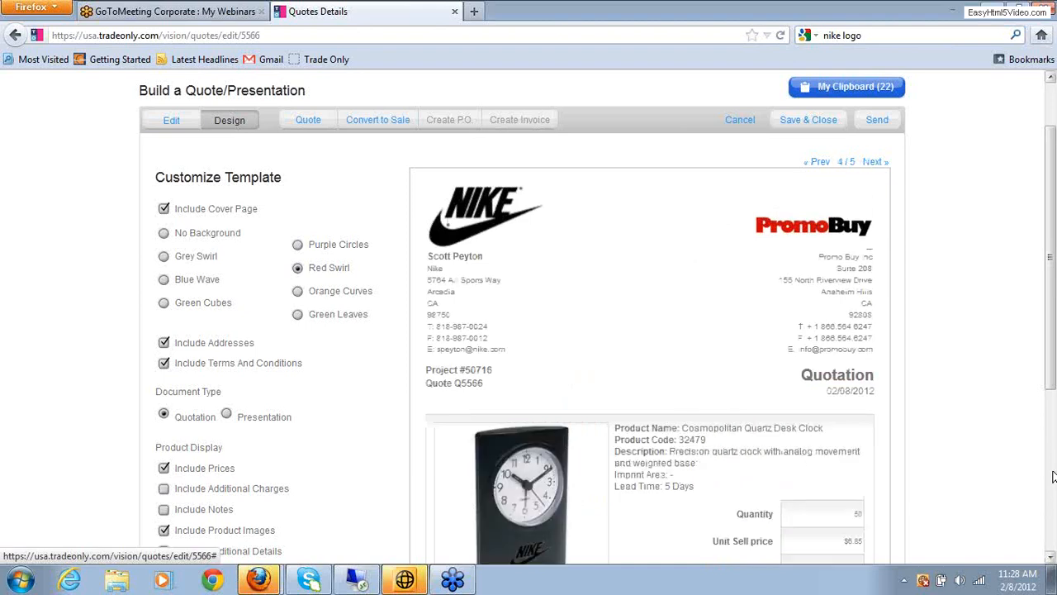
pyautogui.moveTo(1052, 380)
pyautogui.mouseDown()
pyautogui.moveTo(1053, 429)
pyautogui.moveTo(1053, 390)
pyautogui.mouseUp()
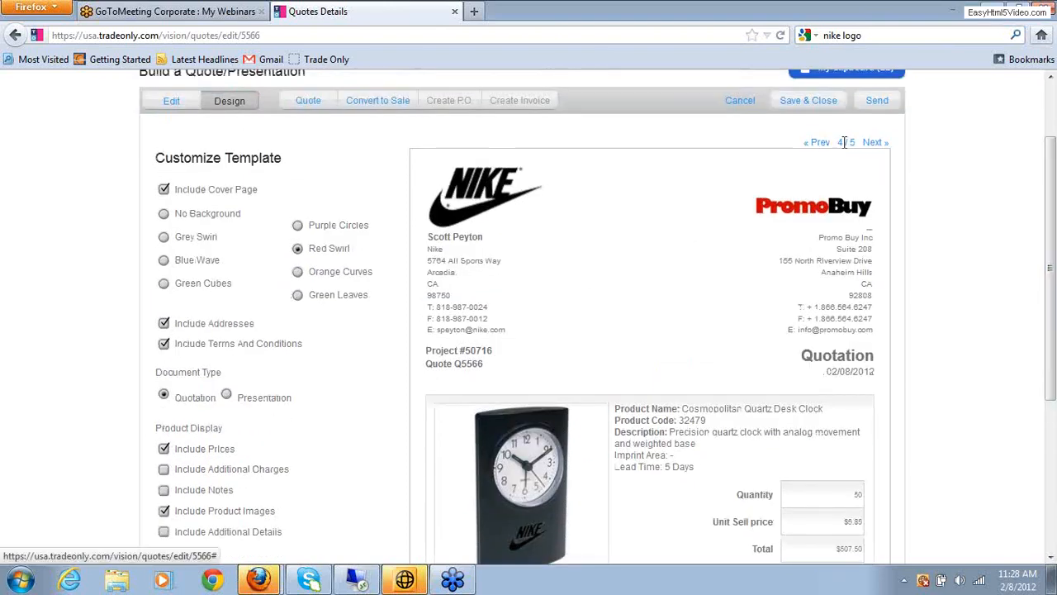
pyautogui.click(867, 144)
pyautogui.click(821, 146)
pyautogui.click(819, 144)
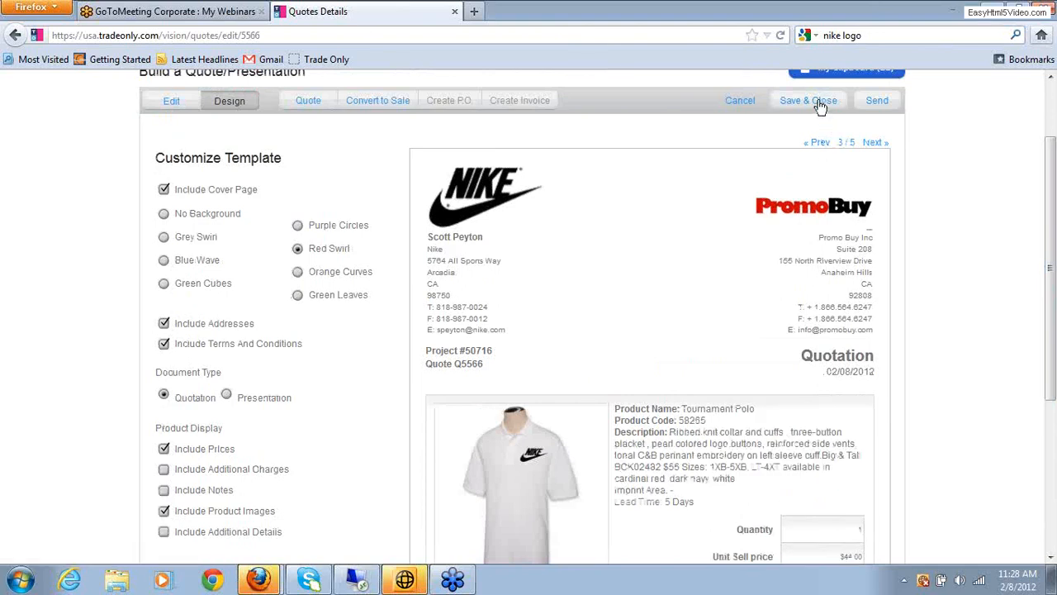
# Open the quote's email form, review its recipient, subject, PDF attachment and message body, and close it without sending.
pyautogui.click(878, 101)
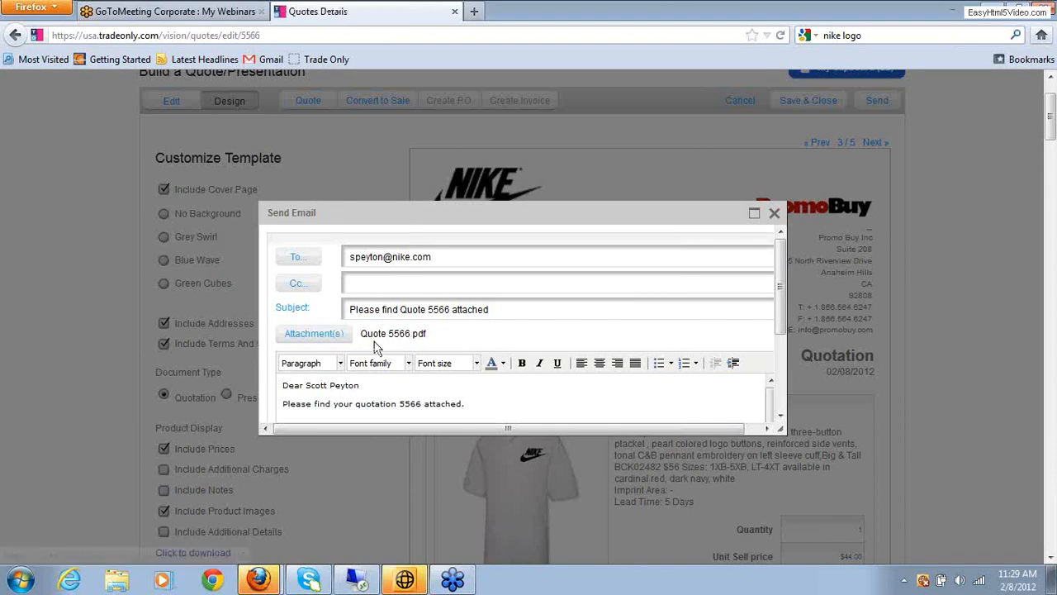
pyautogui.click(781, 417)
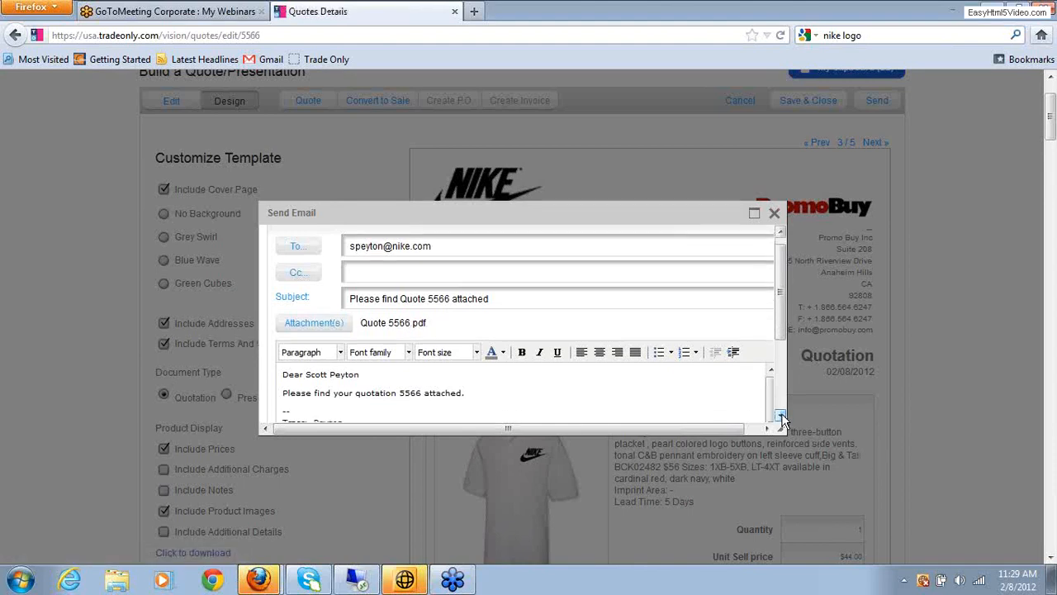
pyautogui.click(780, 416)
pyautogui.click(780, 416)
pyautogui.click(781, 416)
pyautogui.click(413, 380)
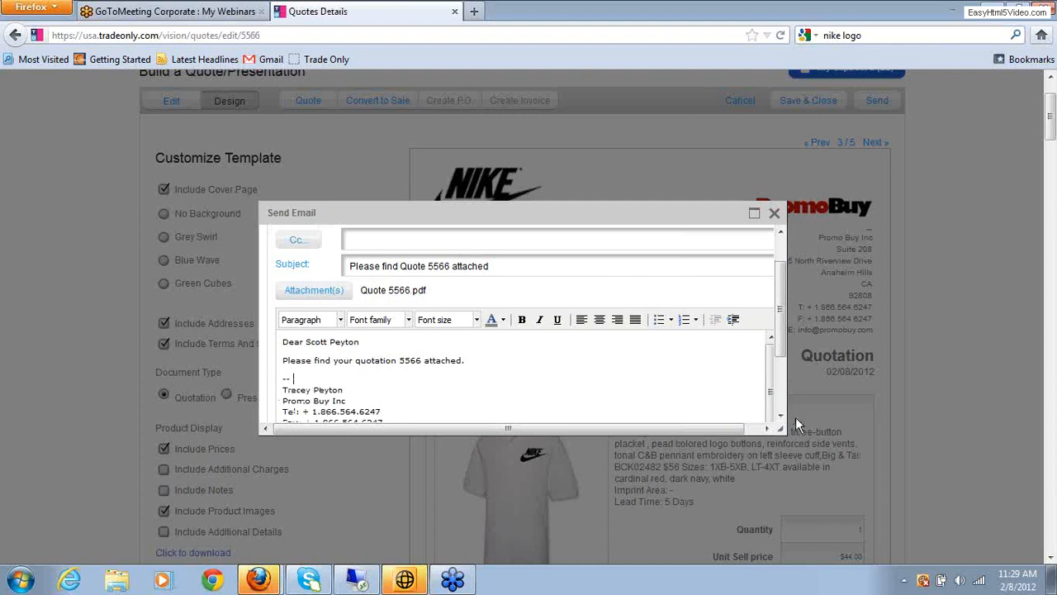
pyautogui.click(779, 235)
pyautogui.click(779, 234)
pyautogui.click(780, 234)
pyautogui.click(781, 234)
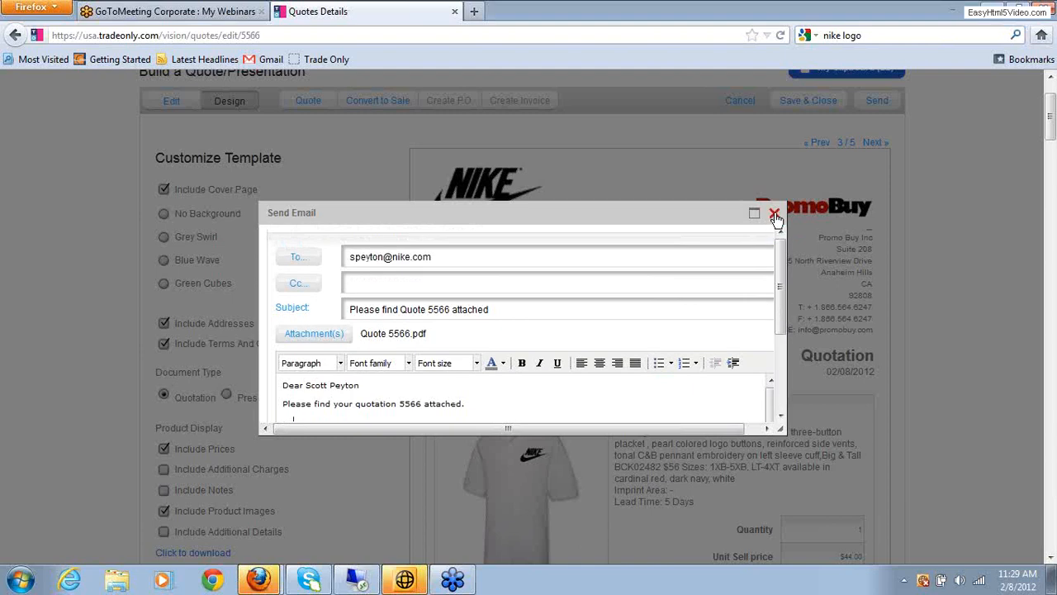
pyautogui.click(775, 216)
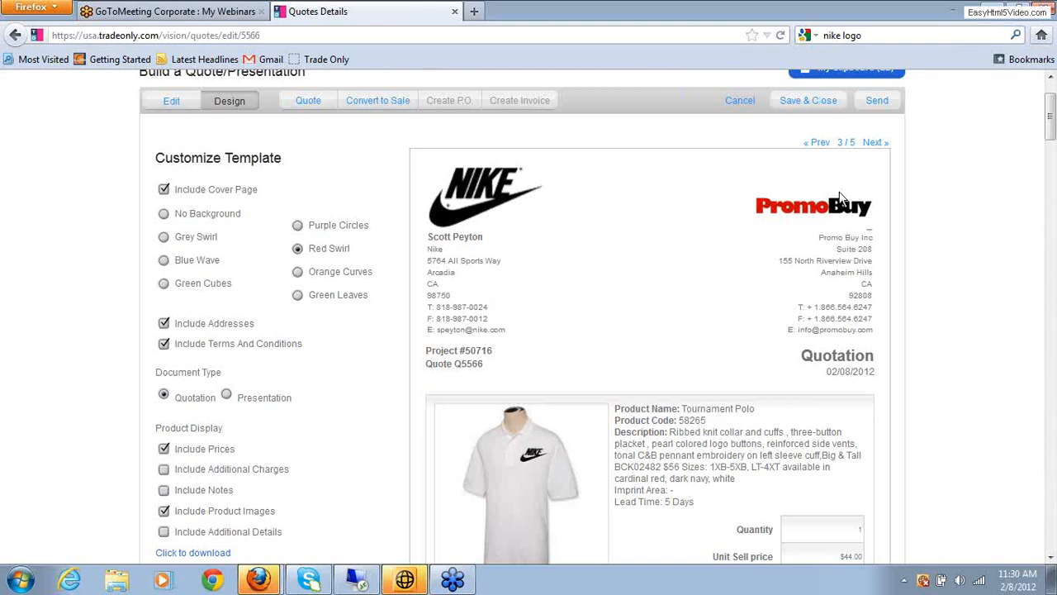
# Open the Corporate Event - Nike - July 2012 project from the projects overview and review its quote's products.
pyautogui.scroll(2, 1006, 442)
pyautogui.scroll(1, 1006, 447)
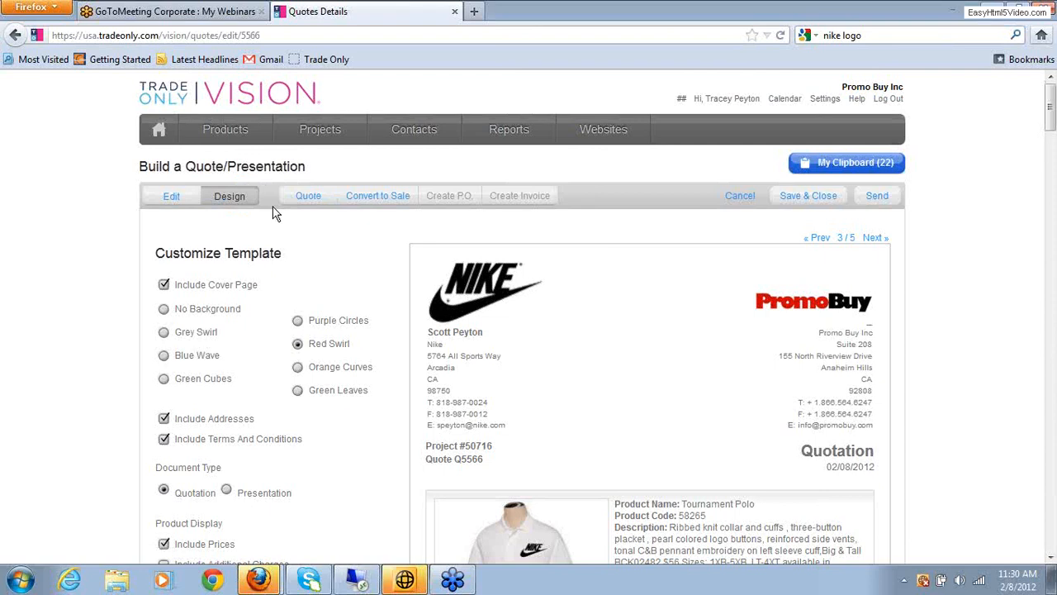
pyautogui.click(325, 134)
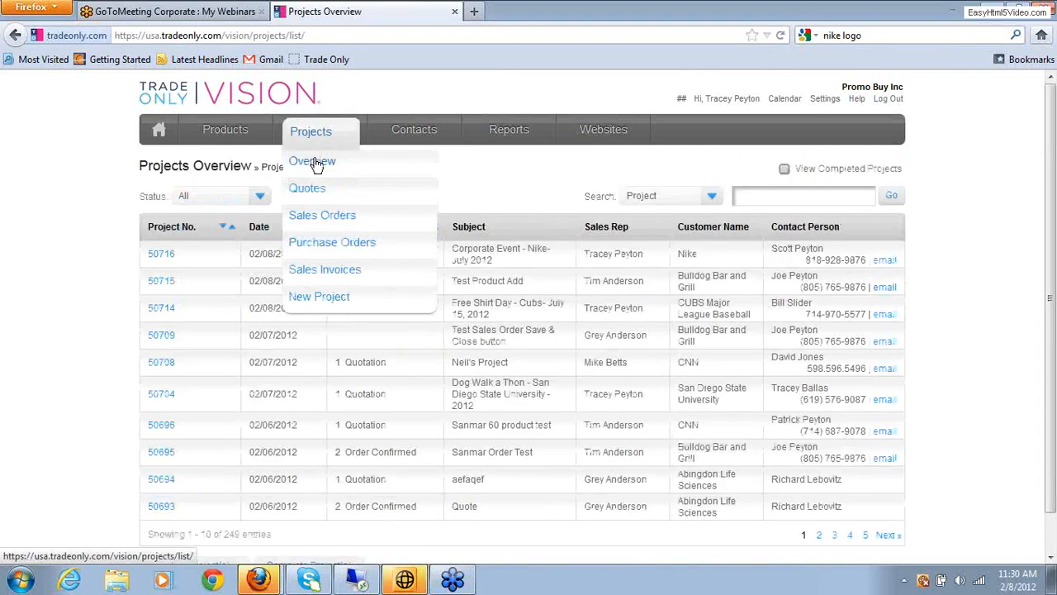
pyautogui.click(315, 162)
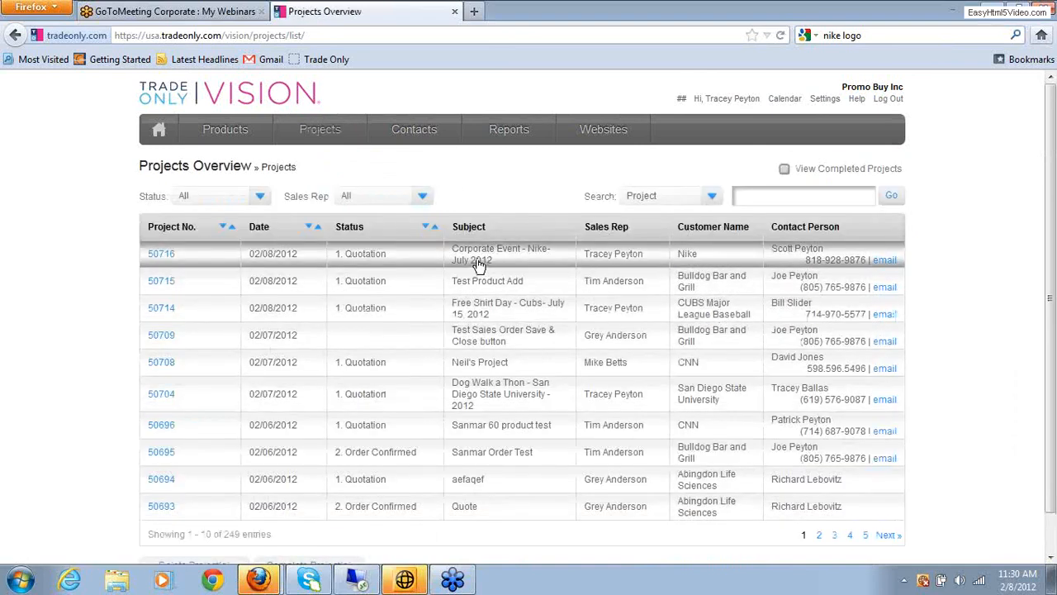
pyautogui.click(159, 257)
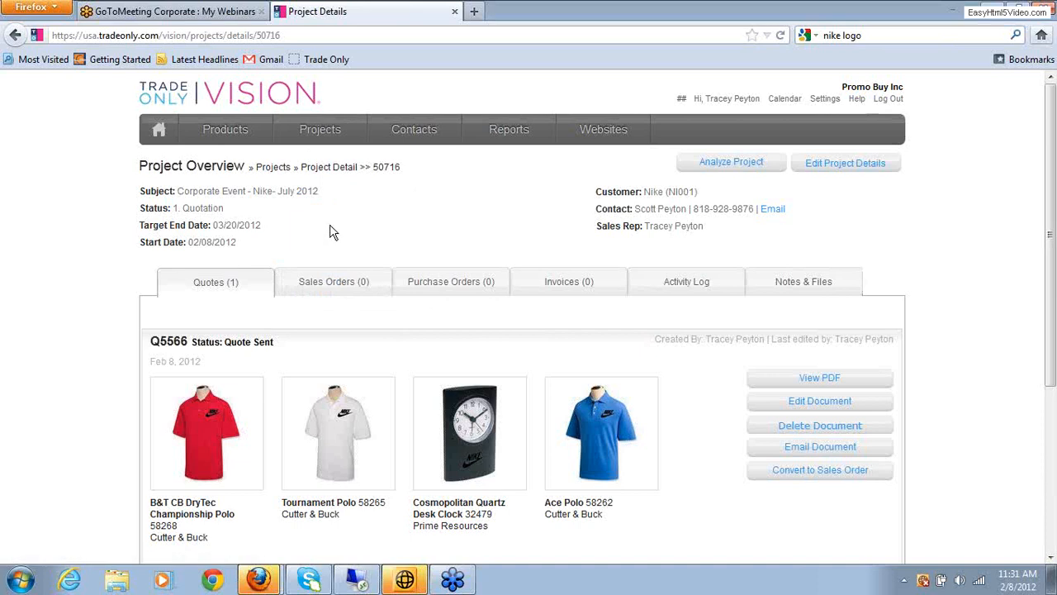
pyautogui.click(1051, 559)
pyautogui.click(1051, 559)
pyautogui.click(1051, 559)
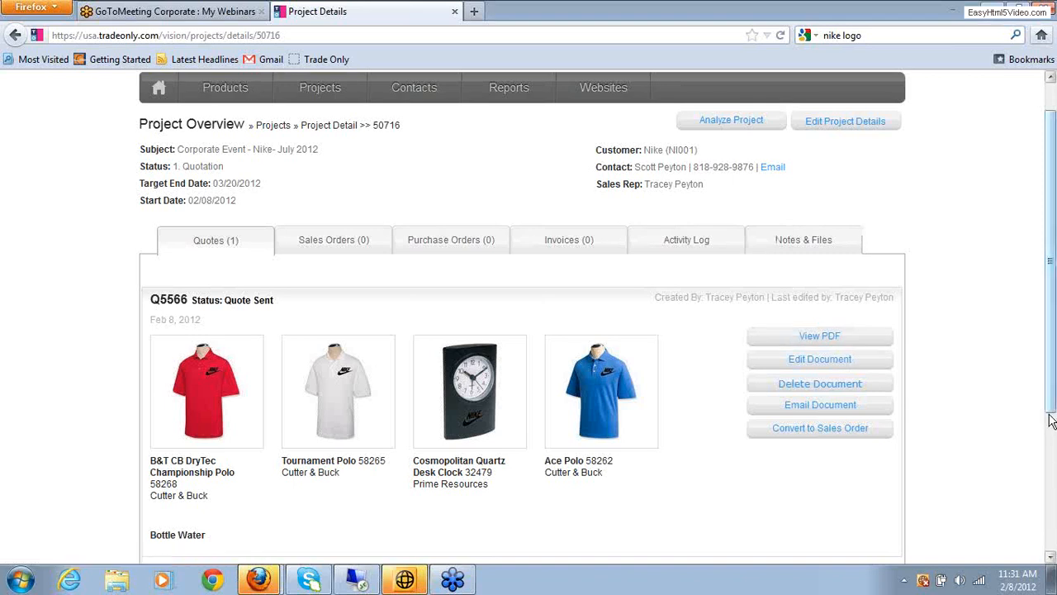
pyautogui.scroll(1, 1051, 420)
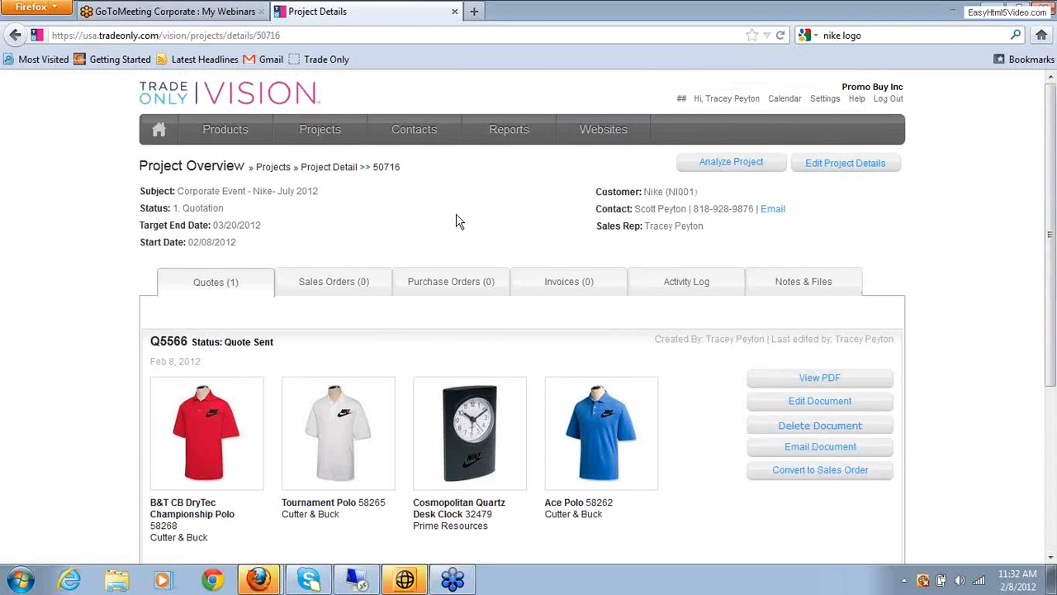
# Open the calendar and examine the February 13 Follow-up Quote event and the list of employee calendars.
pyautogui.click(784, 99)
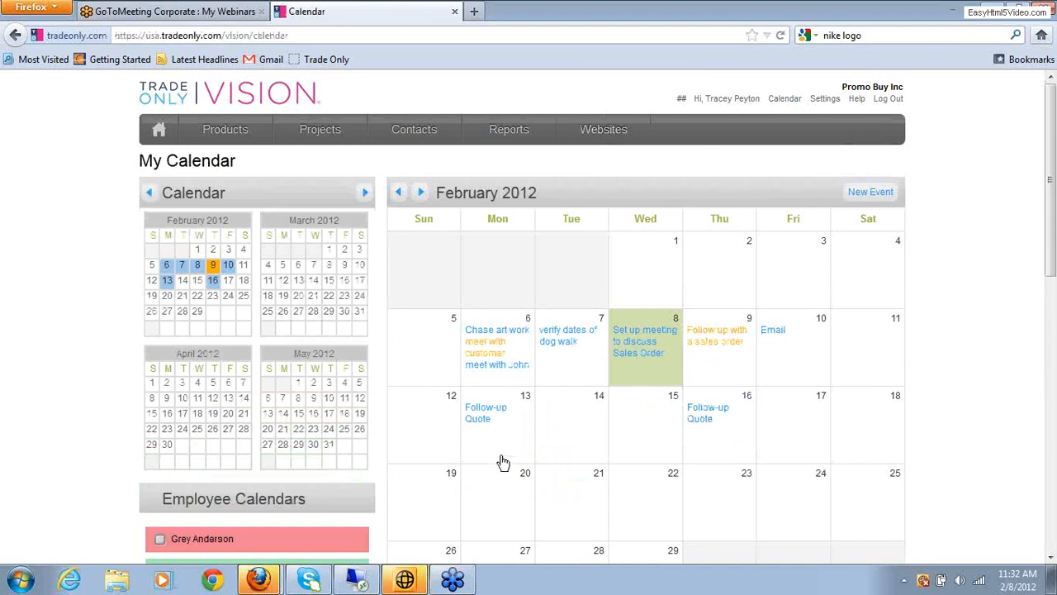
pyautogui.moveTo(498, 396)
pyautogui.click(1050, 560)
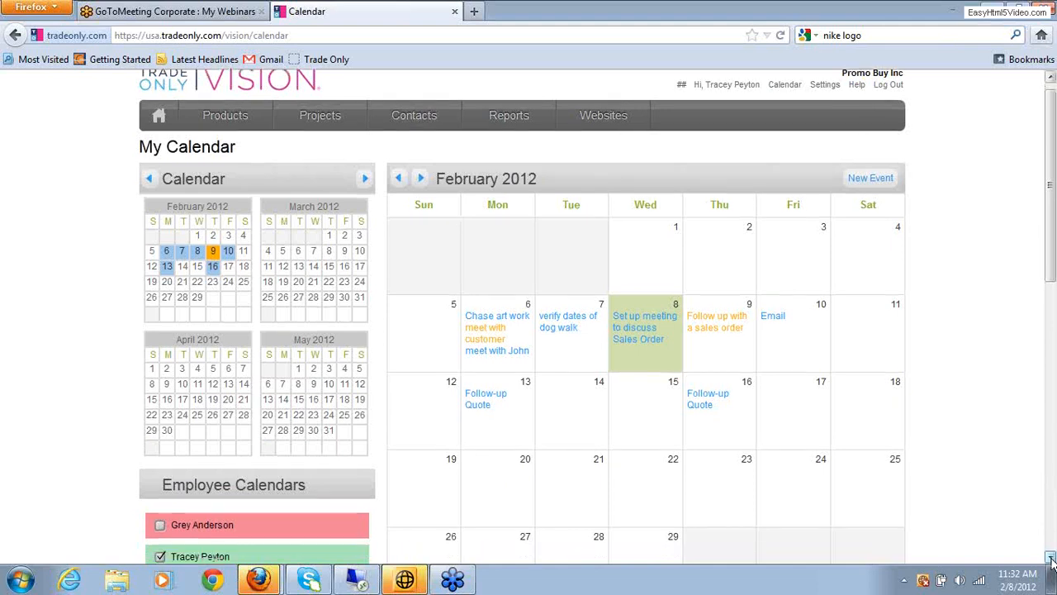
pyautogui.click(1050, 560)
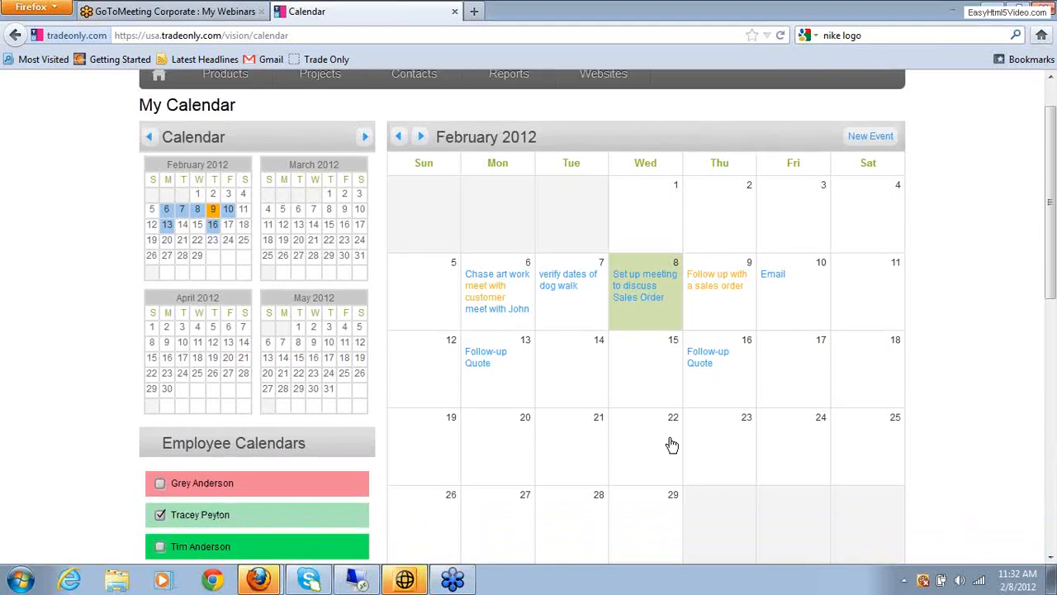
pyautogui.moveTo(502, 363)
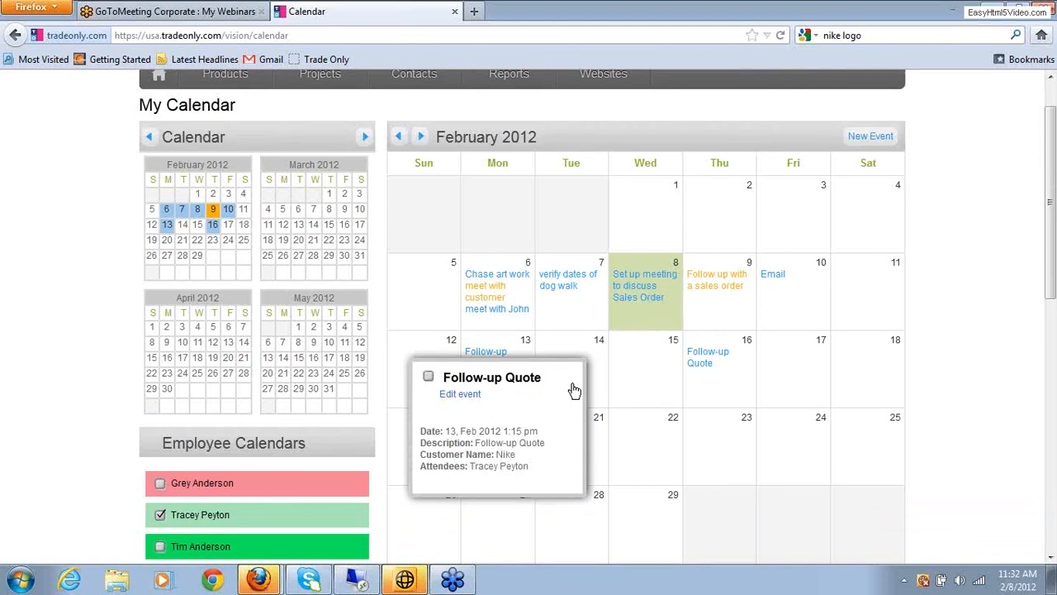
pyautogui.moveTo(529, 323)
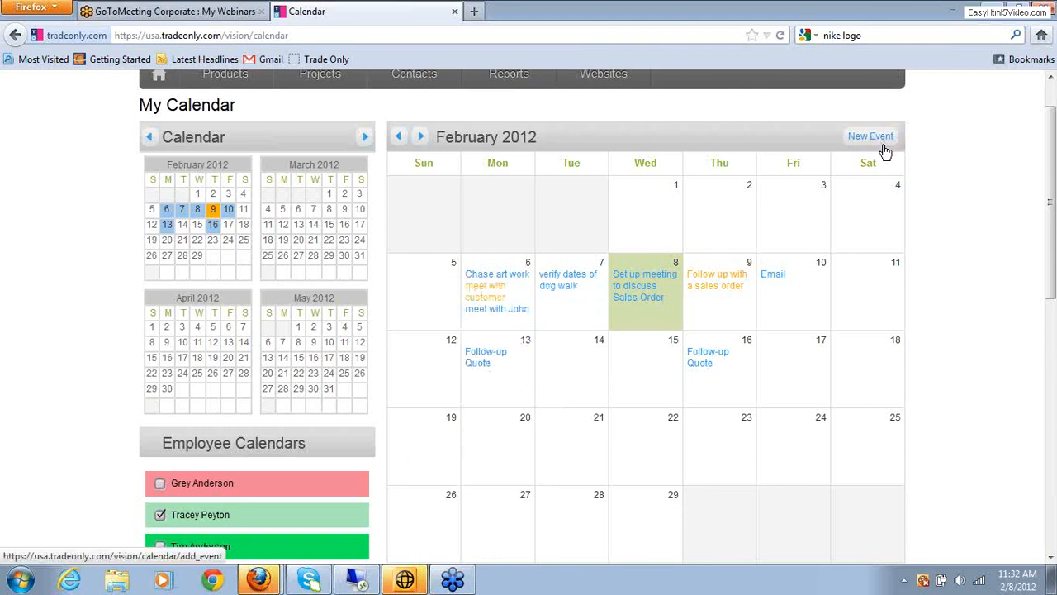
pyautogui.click(1051, 559)
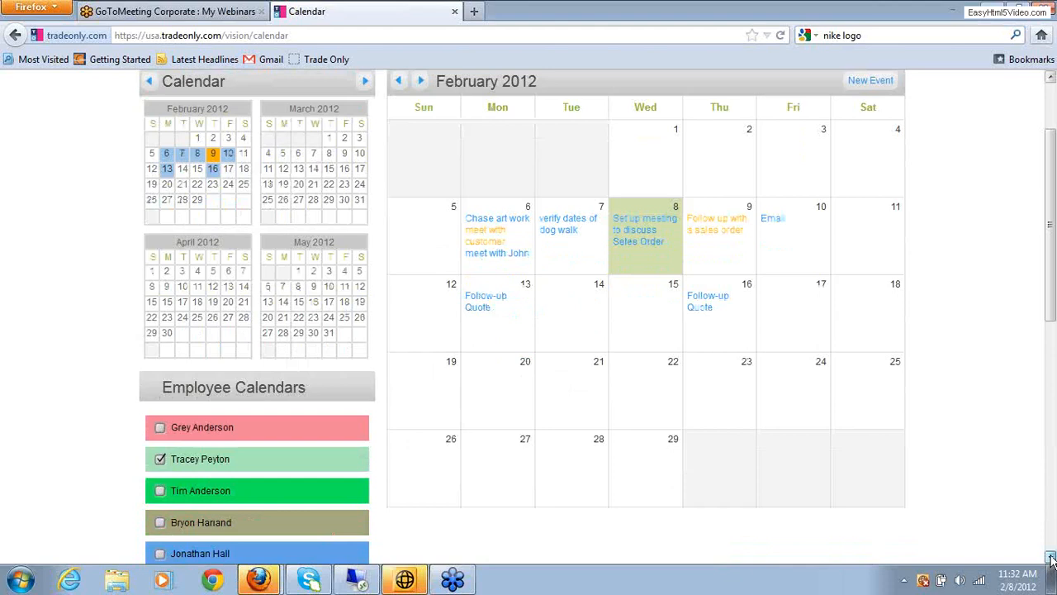
pyautogui.scroll(-3, 1051, 559)
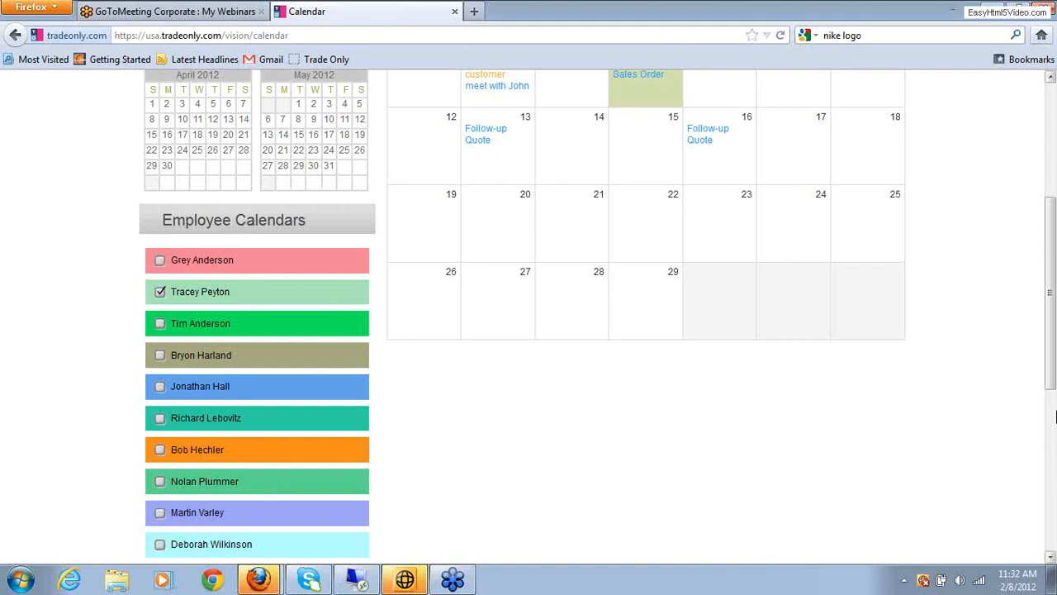
pyautogui.moveTo(1054, 380); pyautogui.dragTo(1055, 271)
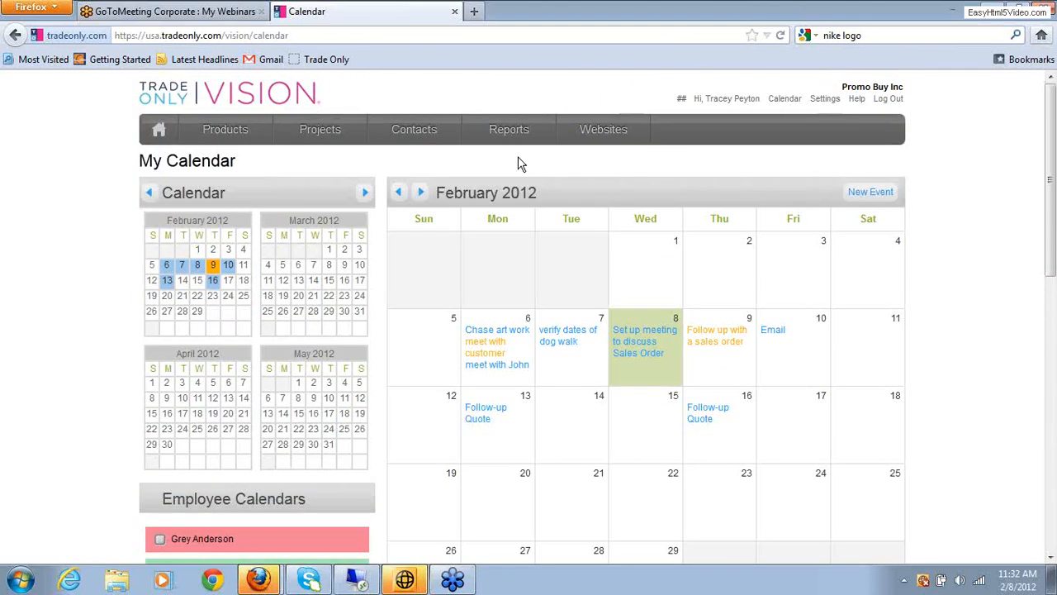
# Return to the dashboard and view the details of the Meeting task.
pyautogui.click(156, 136)
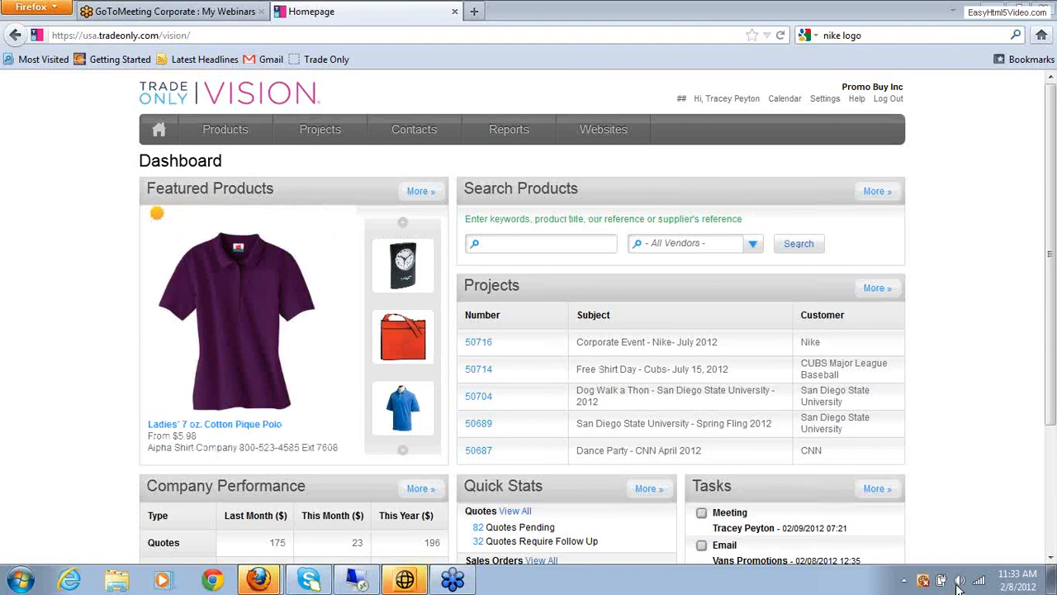
pyautogui.moveTo(892, 526)
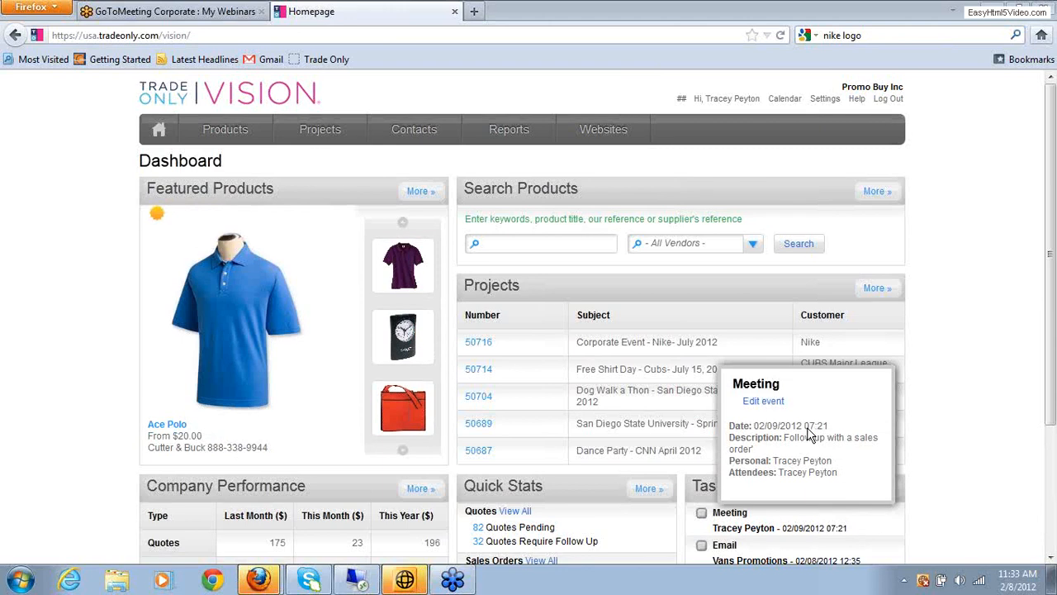